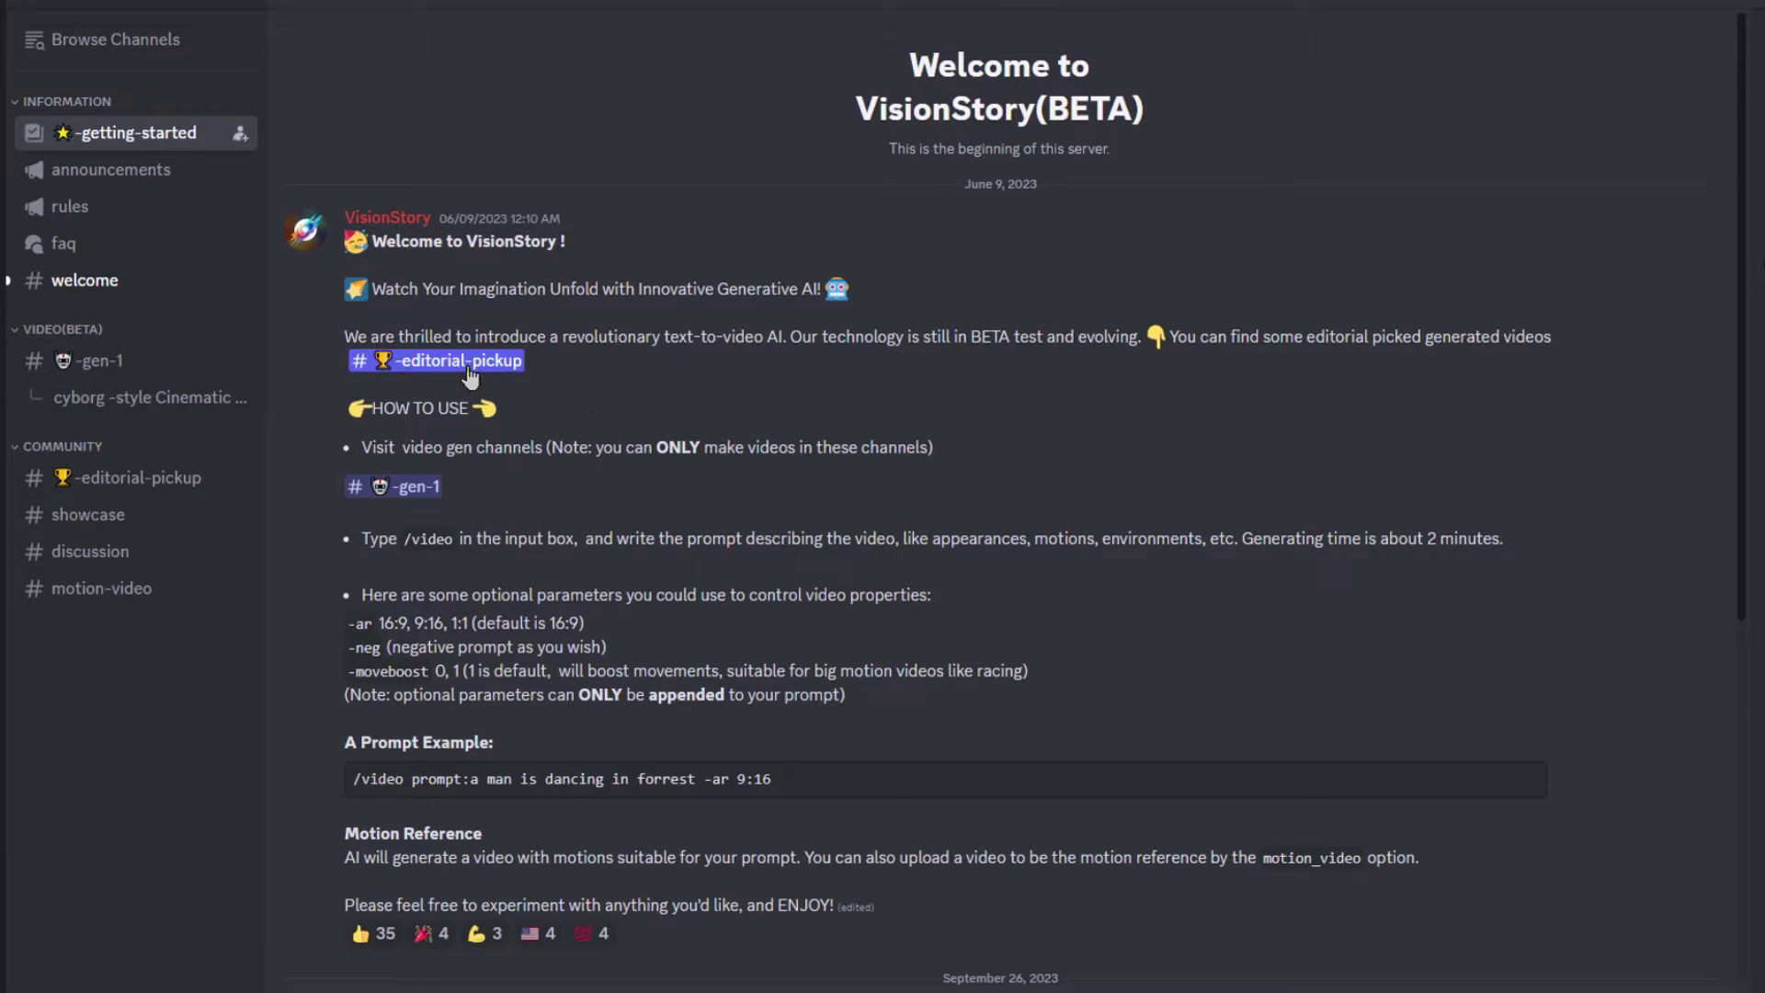
Step: Read the getting-started guide's introduction and its instructions for generating videos with the /video command
left_click_drag(468, 367, 647, 395)
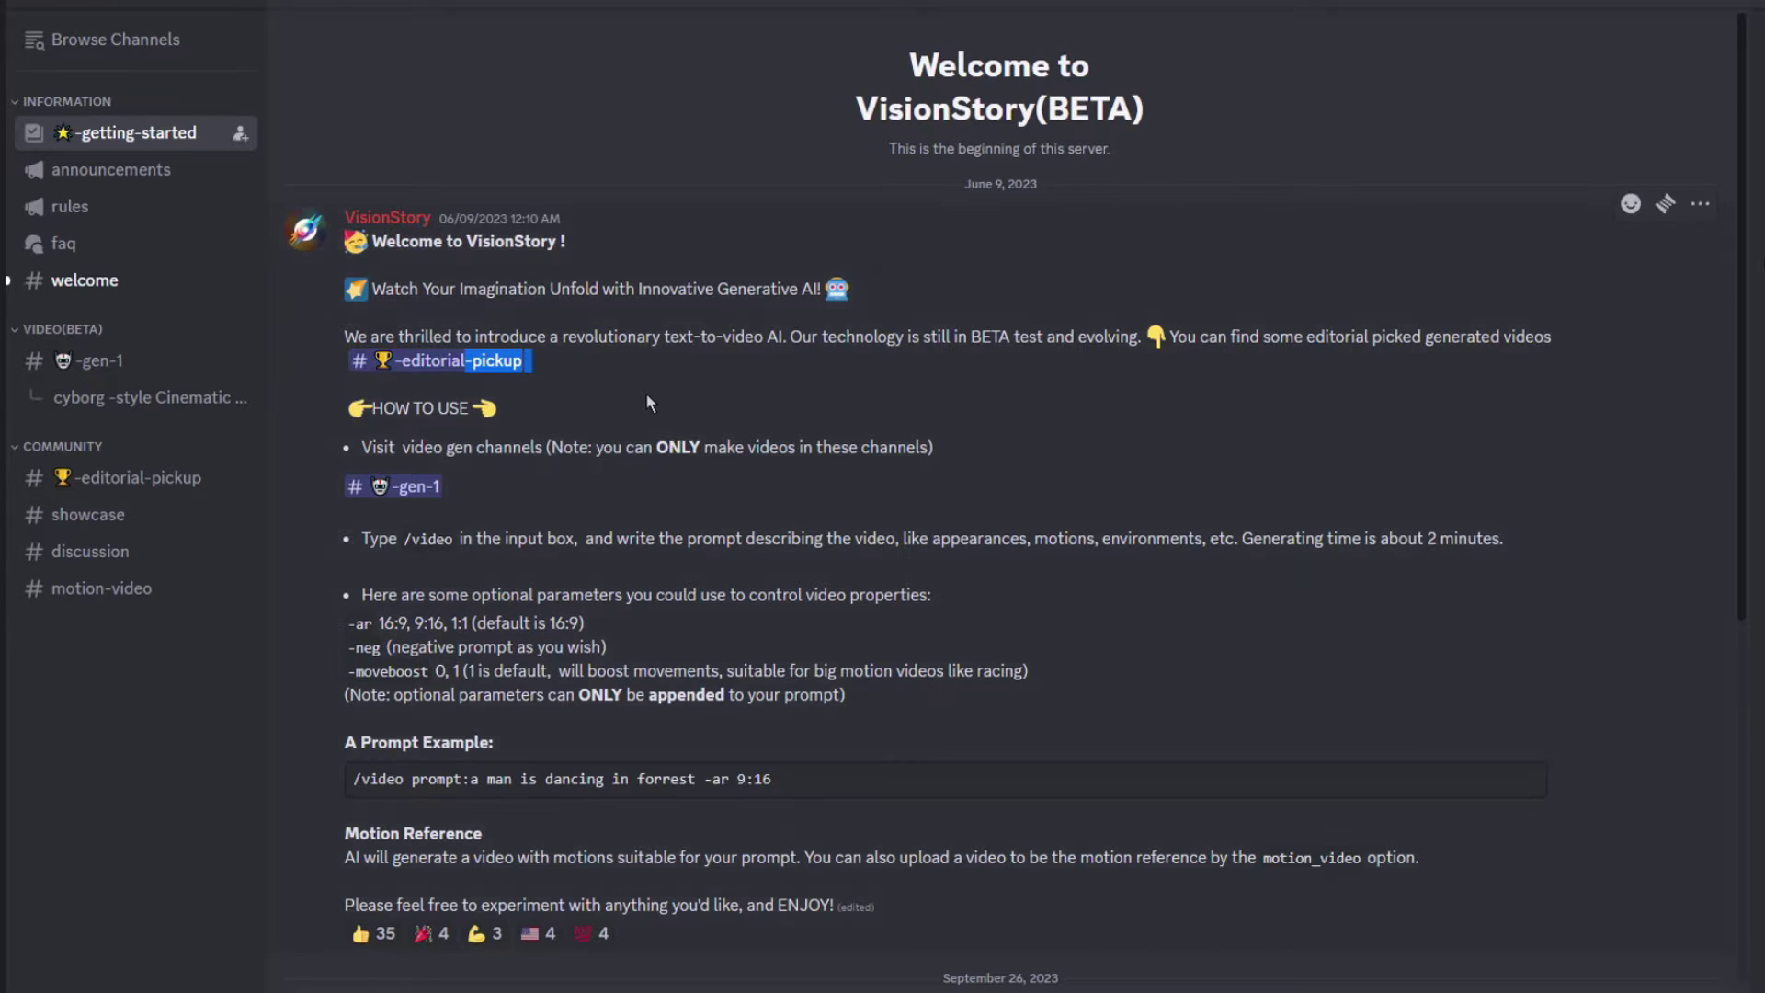
left_click(546, 383)
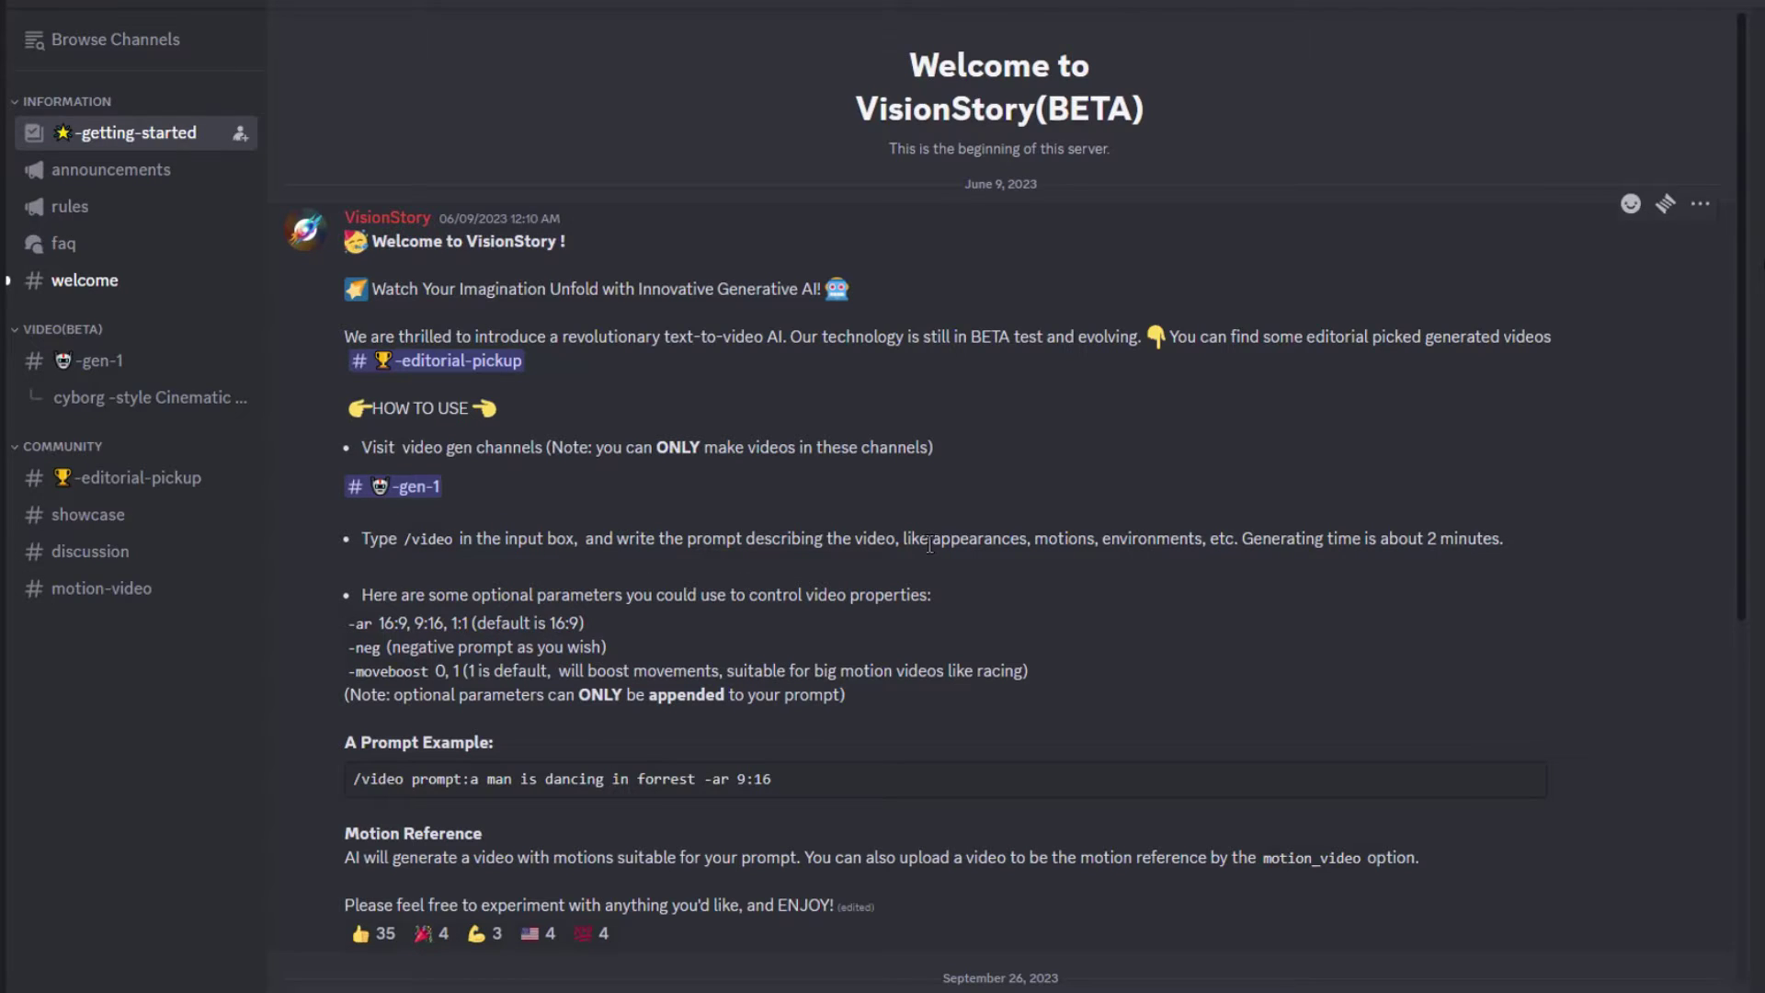
left_click_drag(929, 544, 1205, 537)
left_click_drag(1453, 549, 1508, 542)
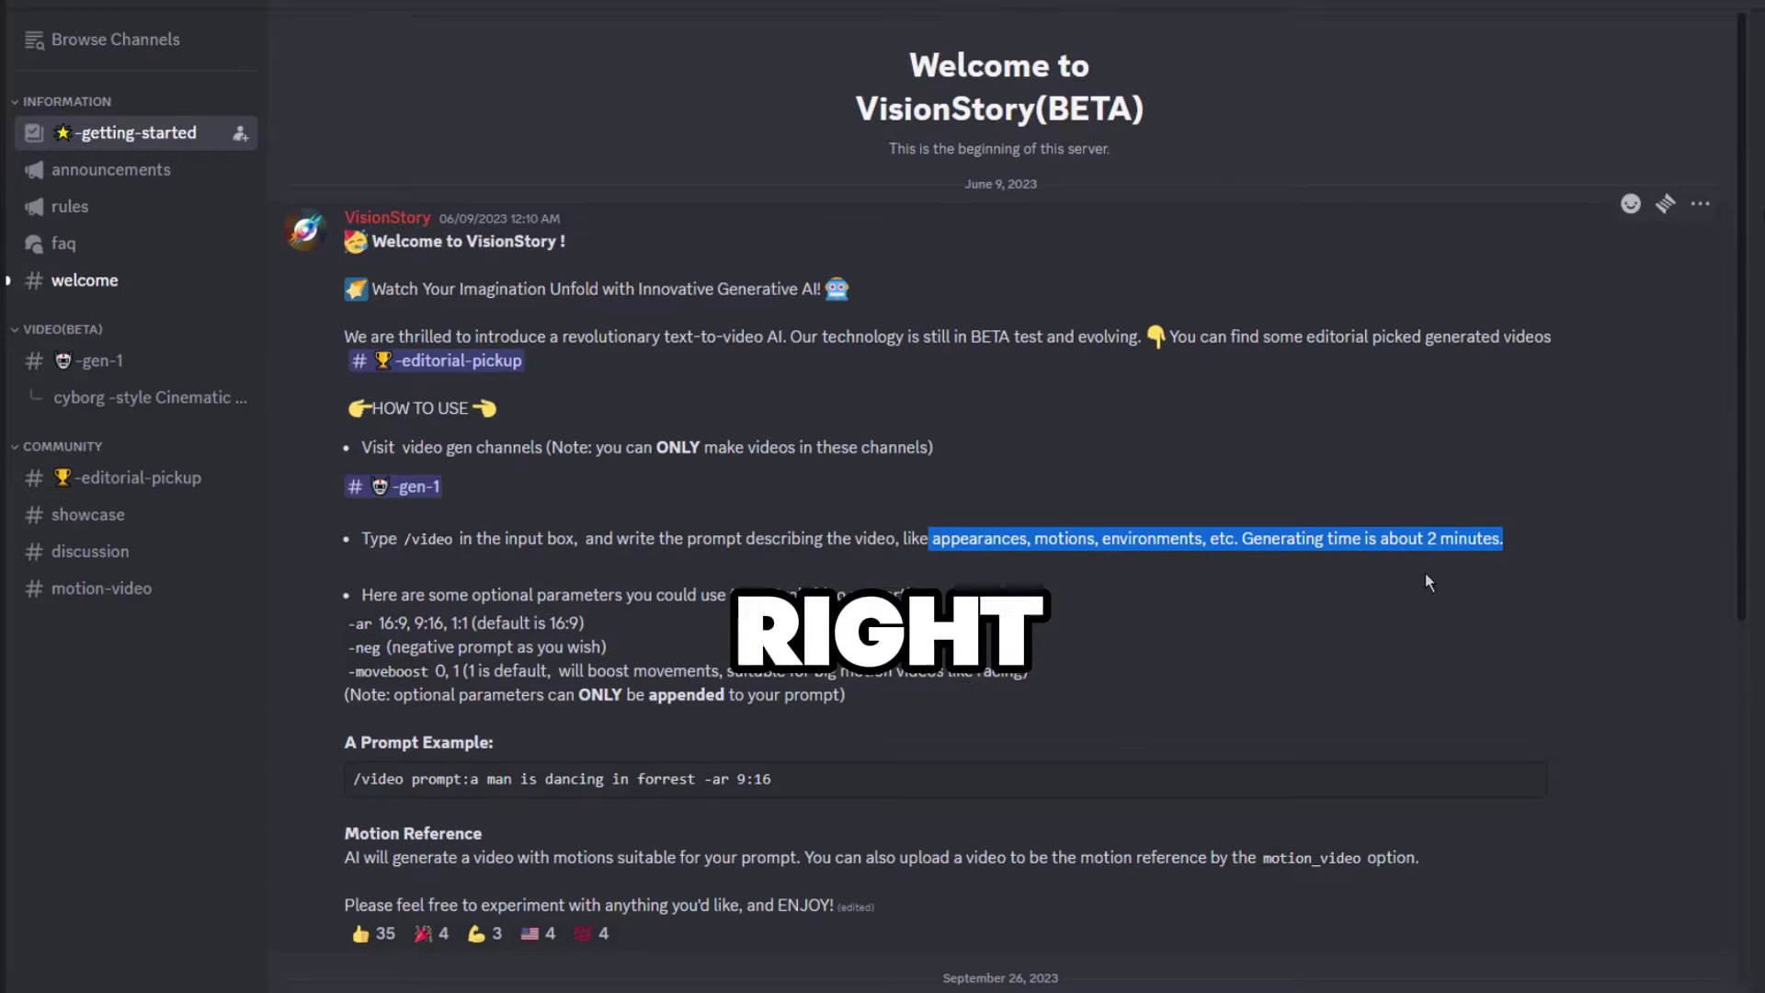
left_click(1408, 561)
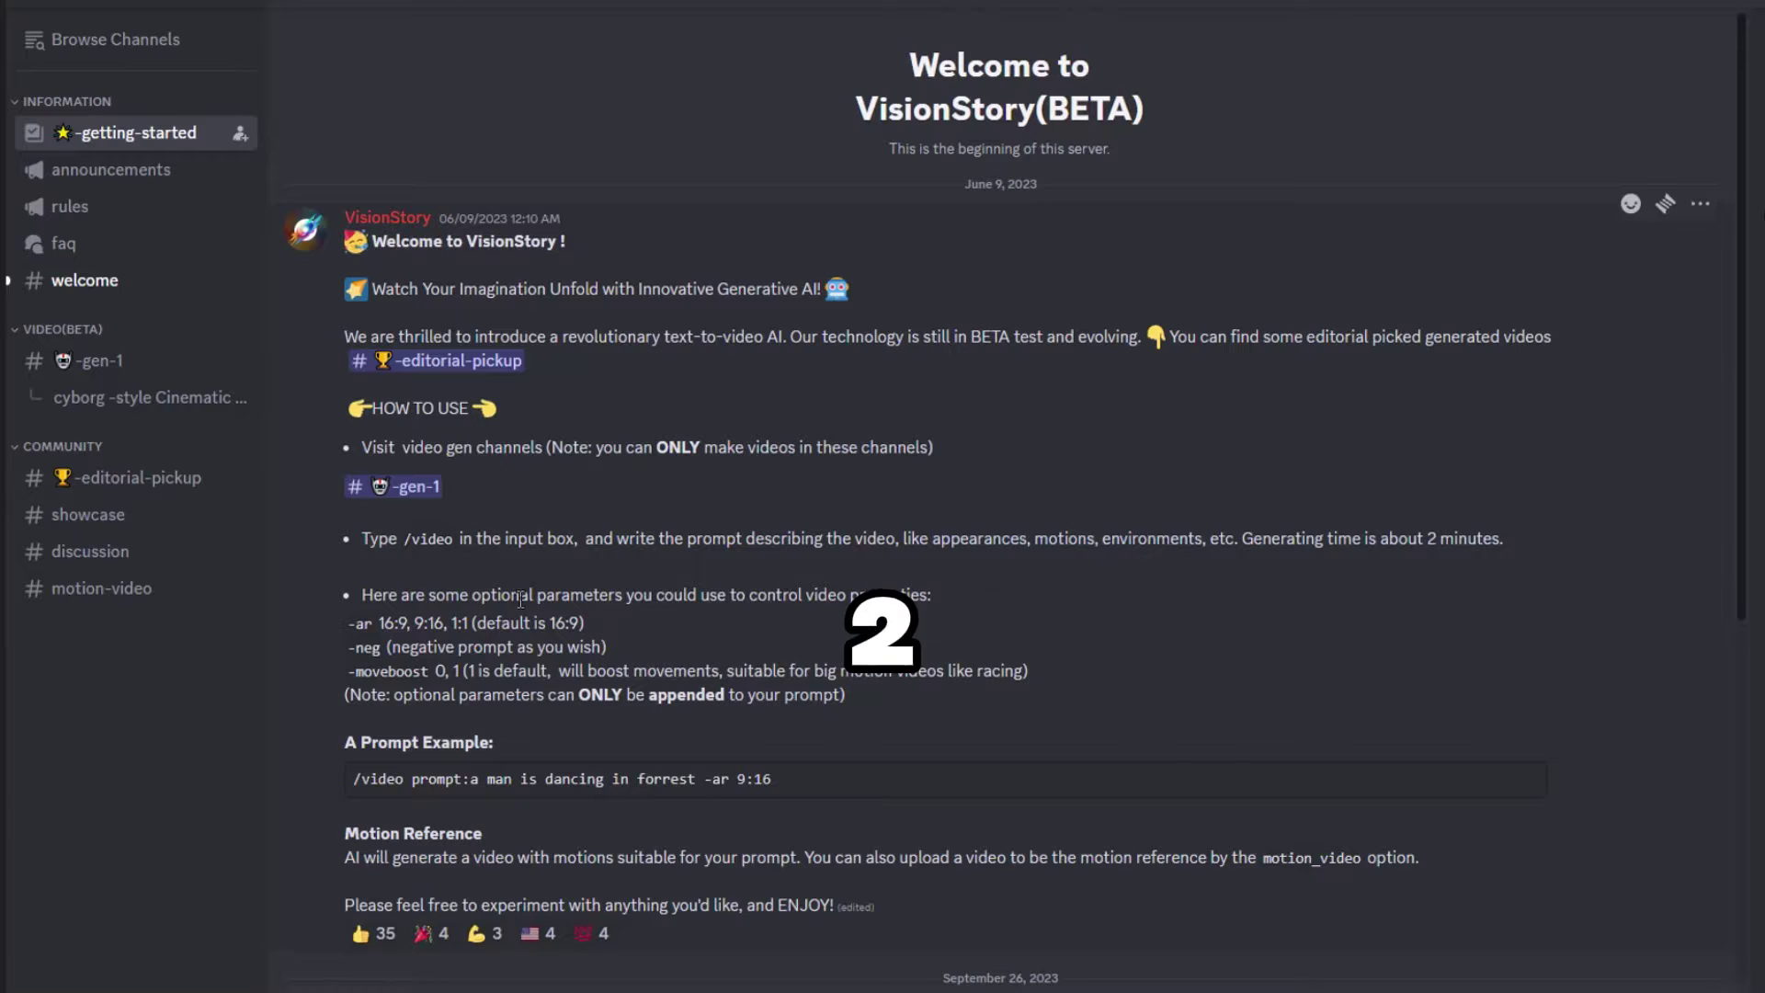
Step: Examine the guide's optional parameters -ar, -neg and -moveboost and its prompt example
double_click(359, 624)
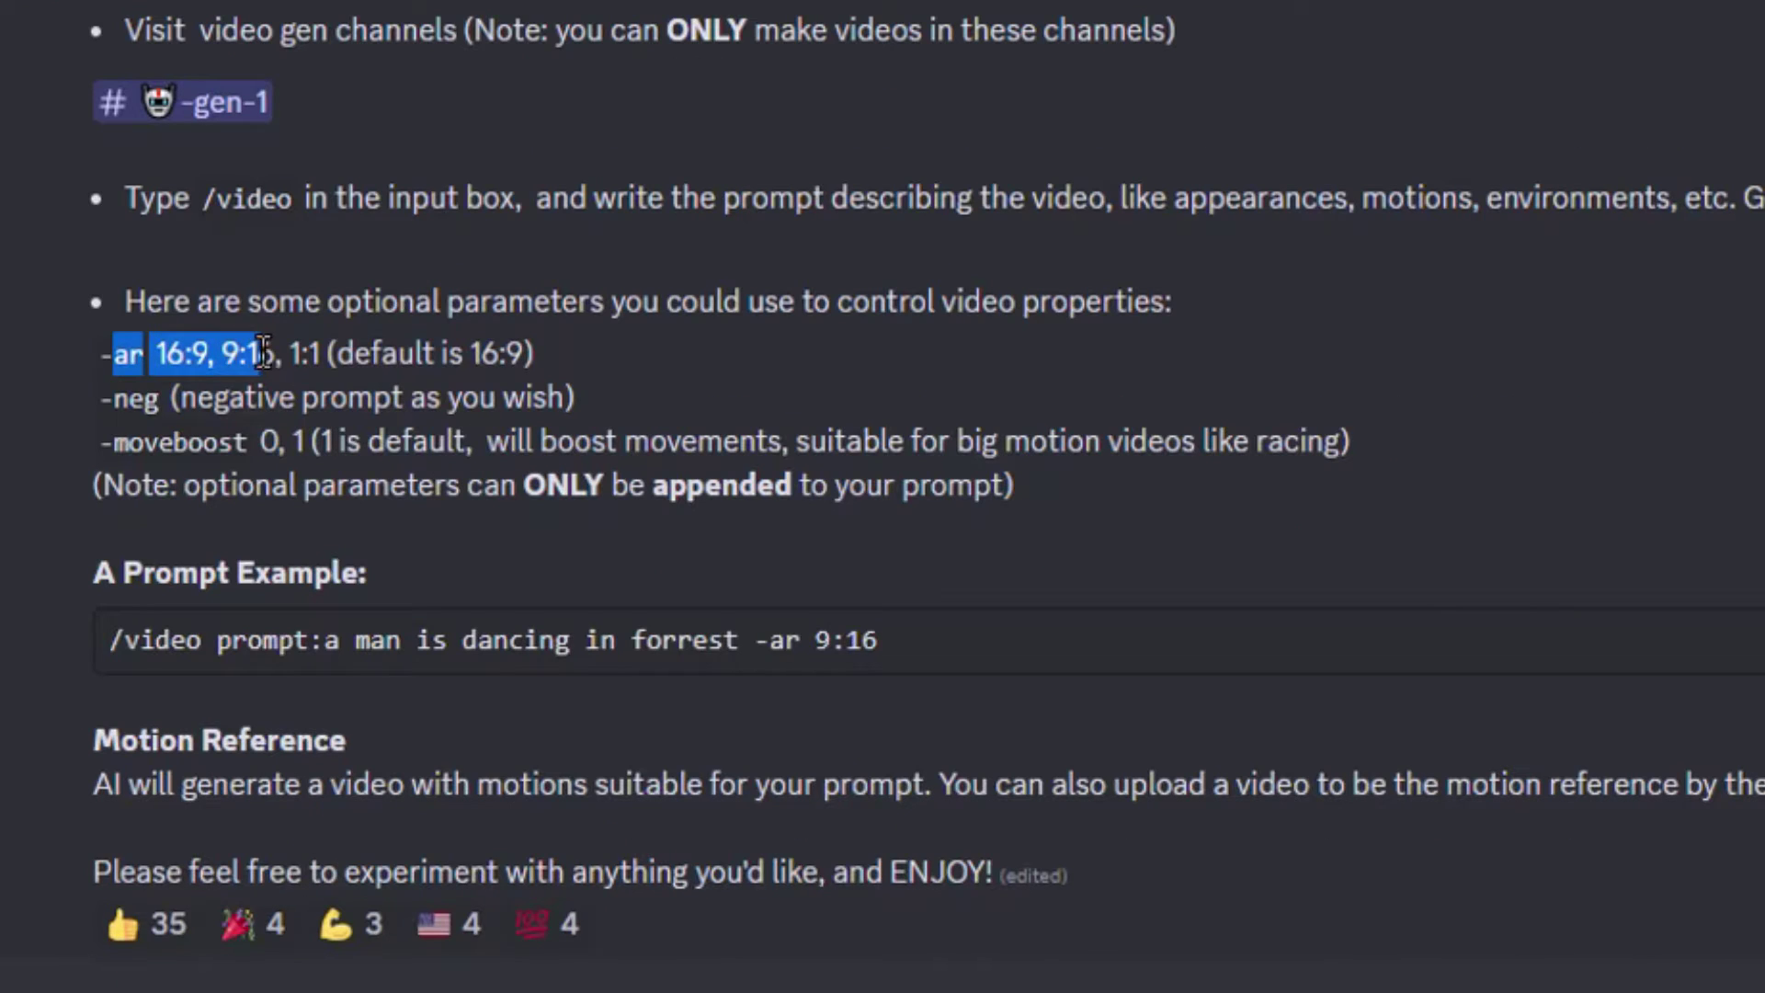
left_click(265, 379)
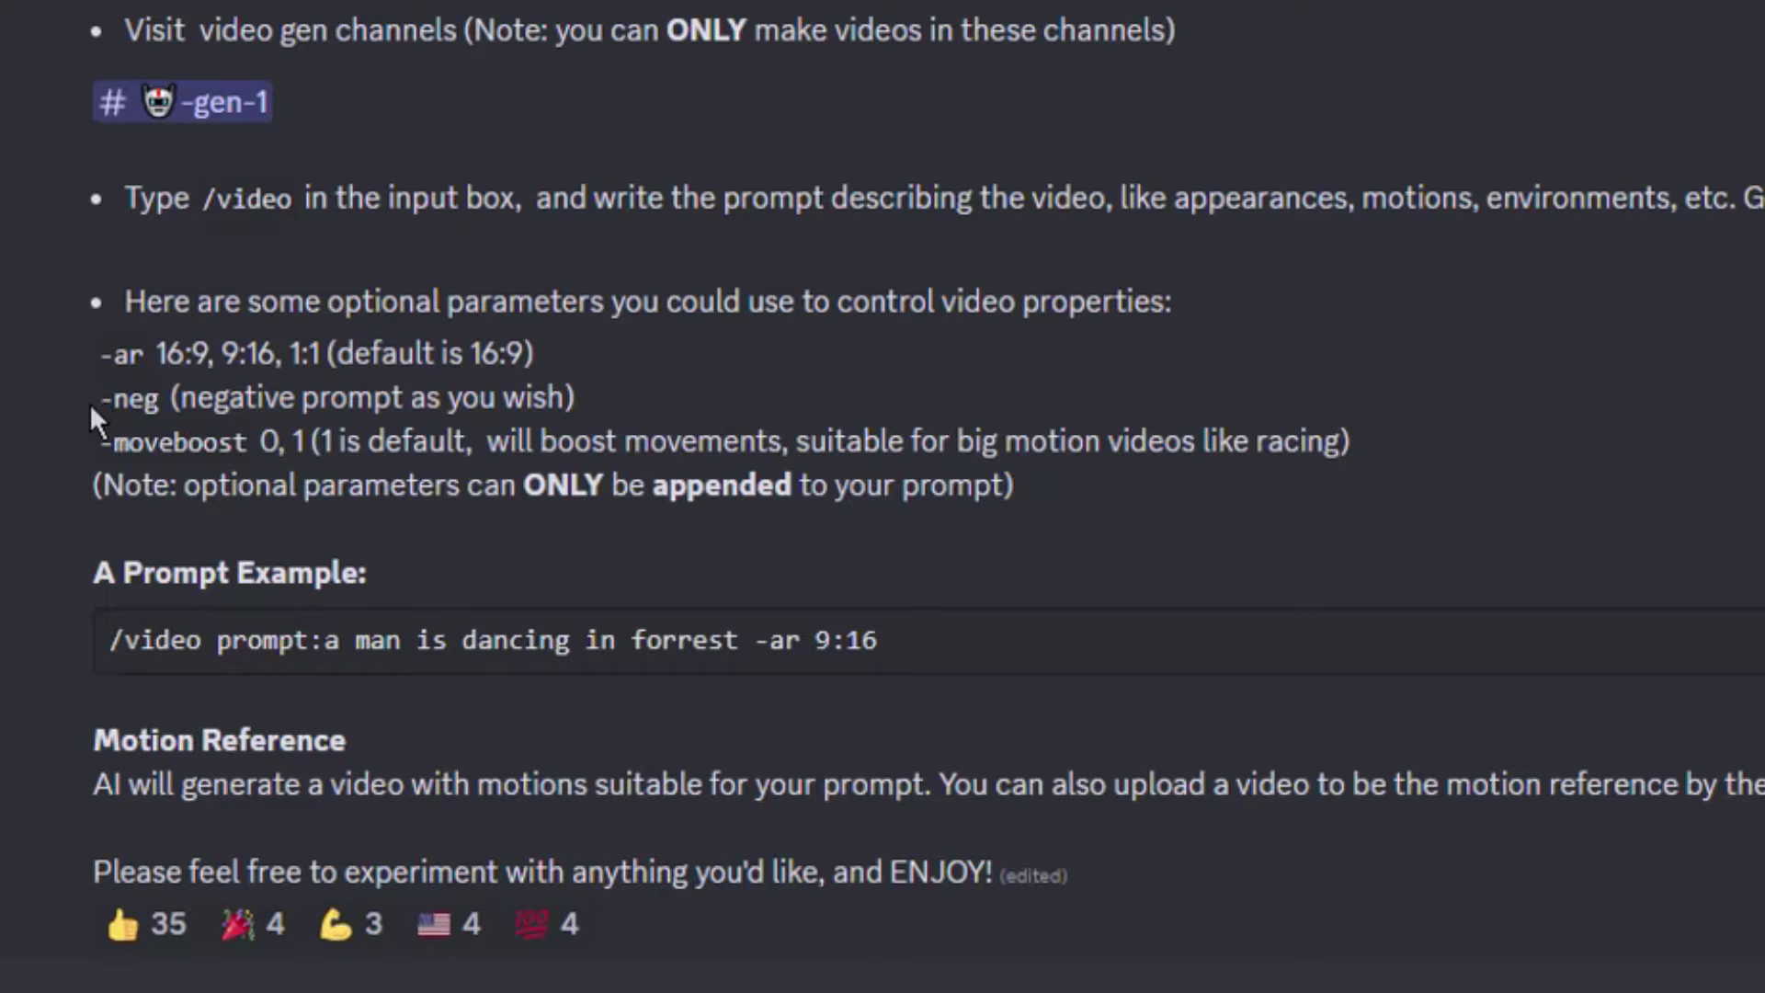
left_click_drag(100, 400, 570, 416)
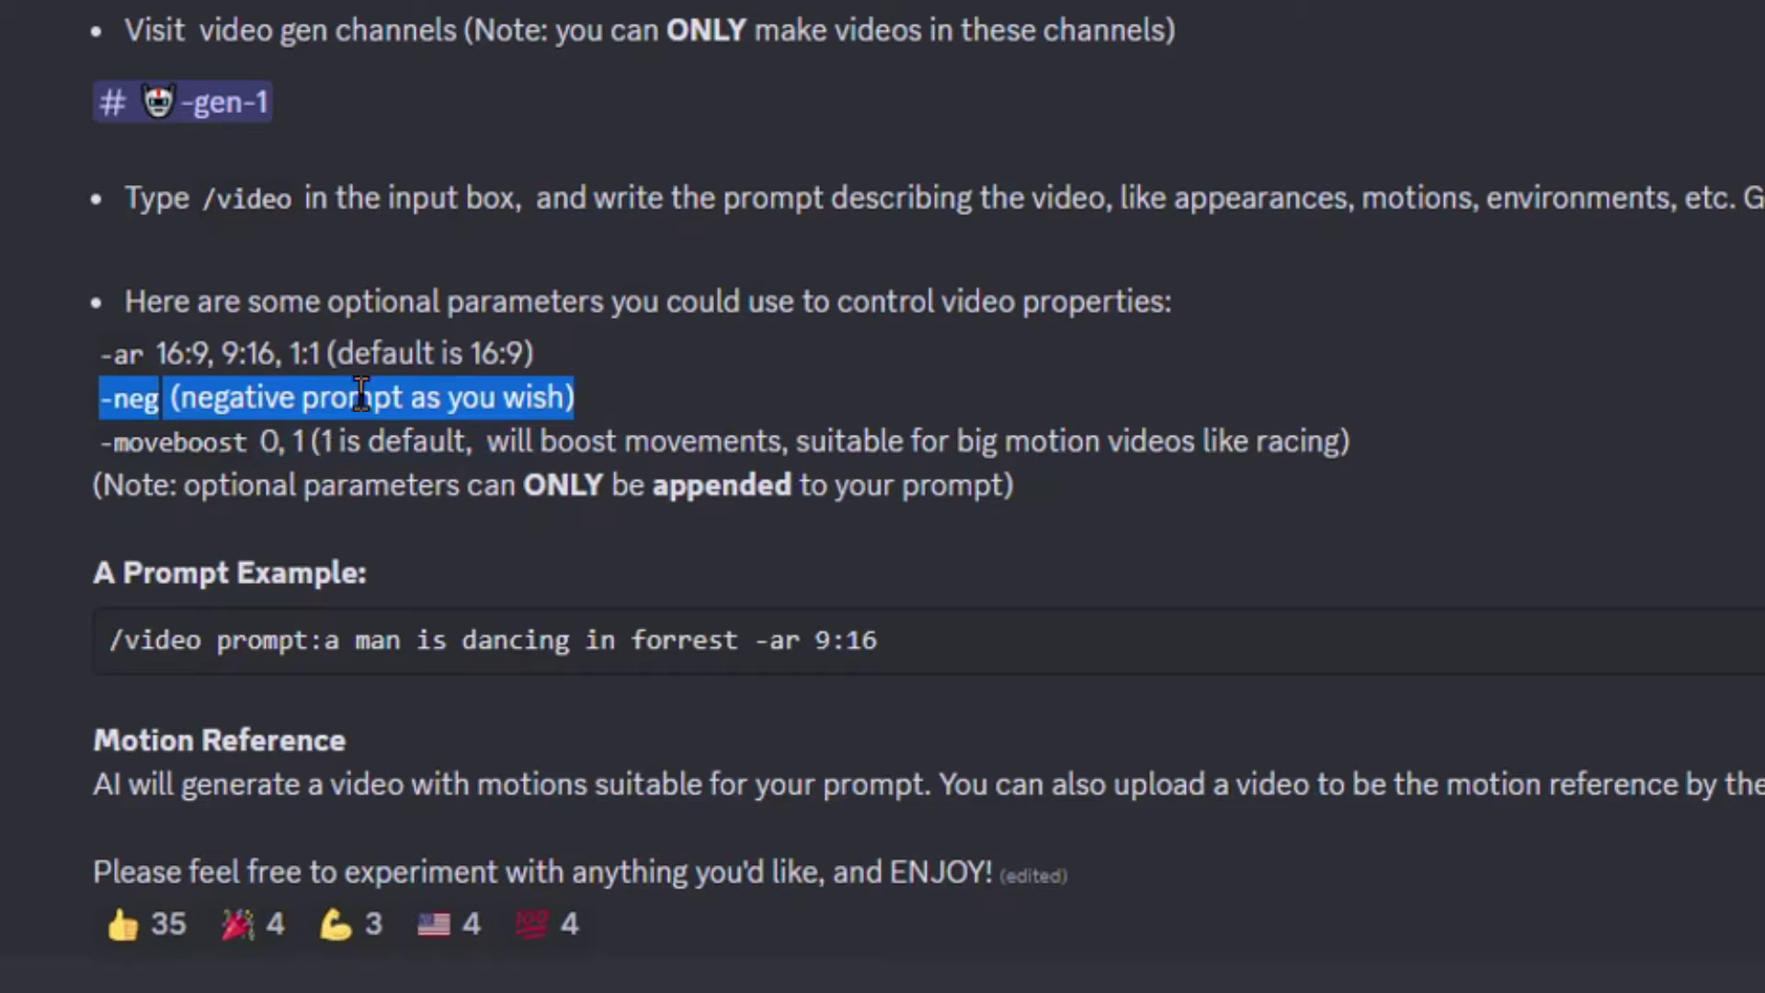
left_click(604, 424)
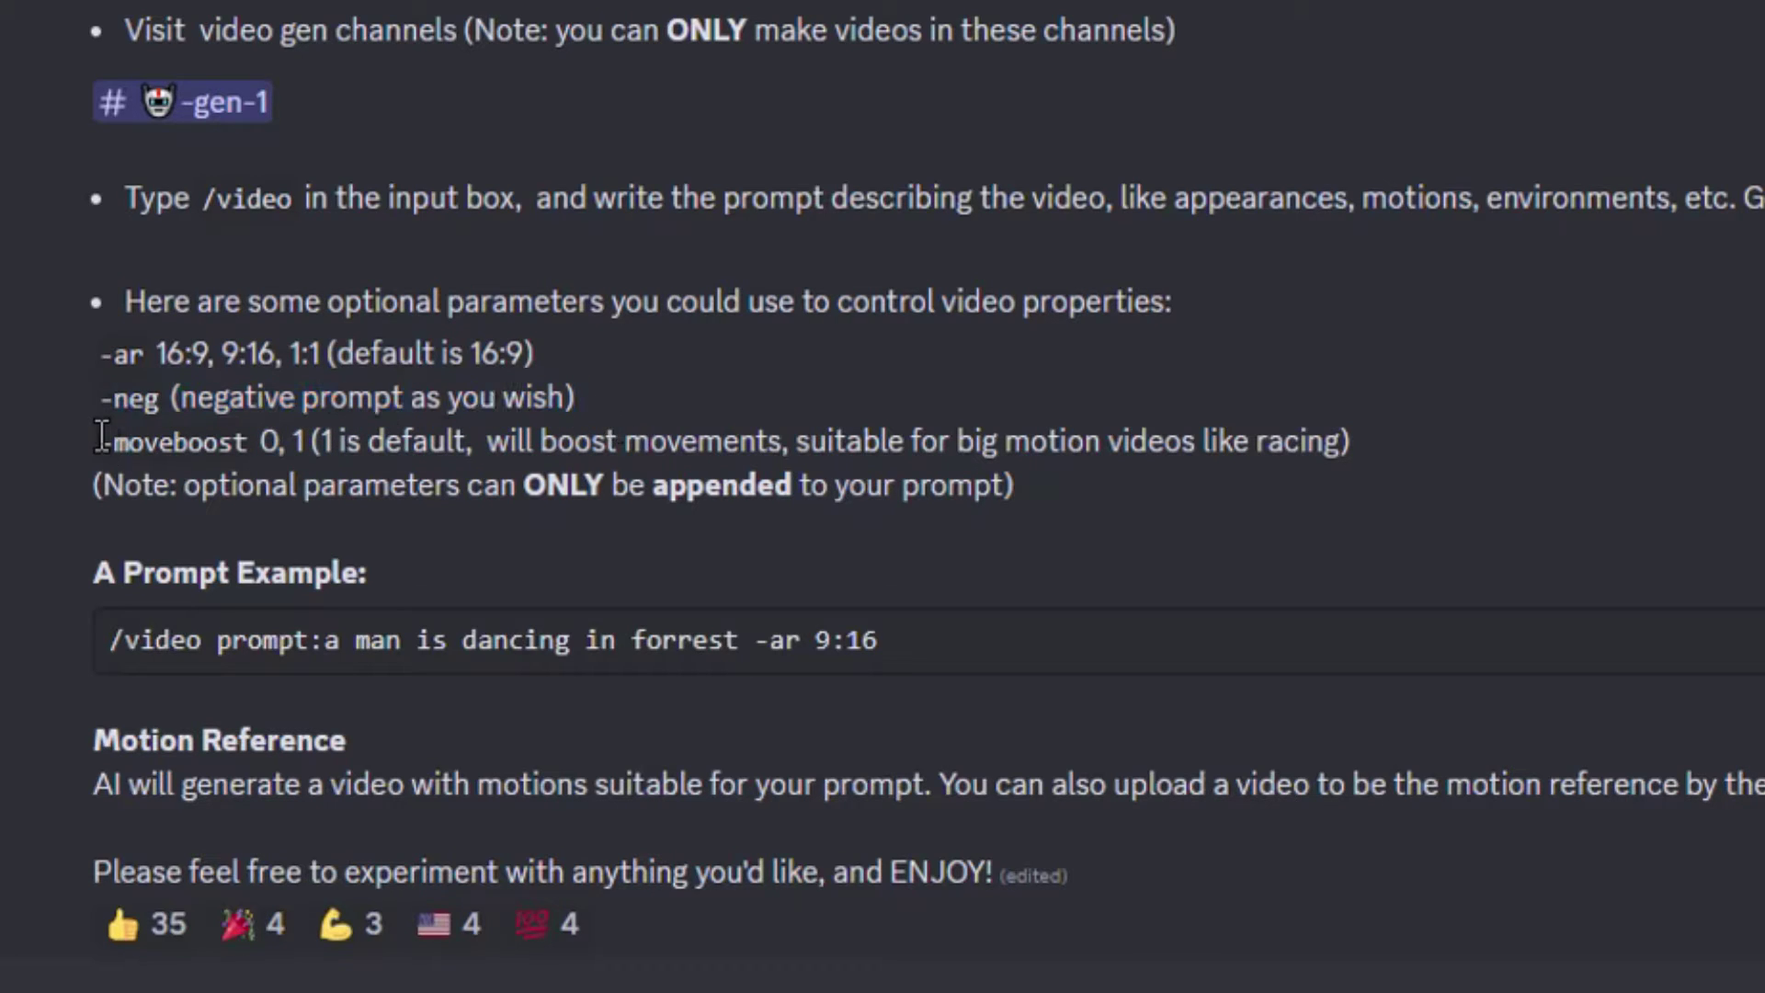
left_click_drag(102, 436, 214, 445)
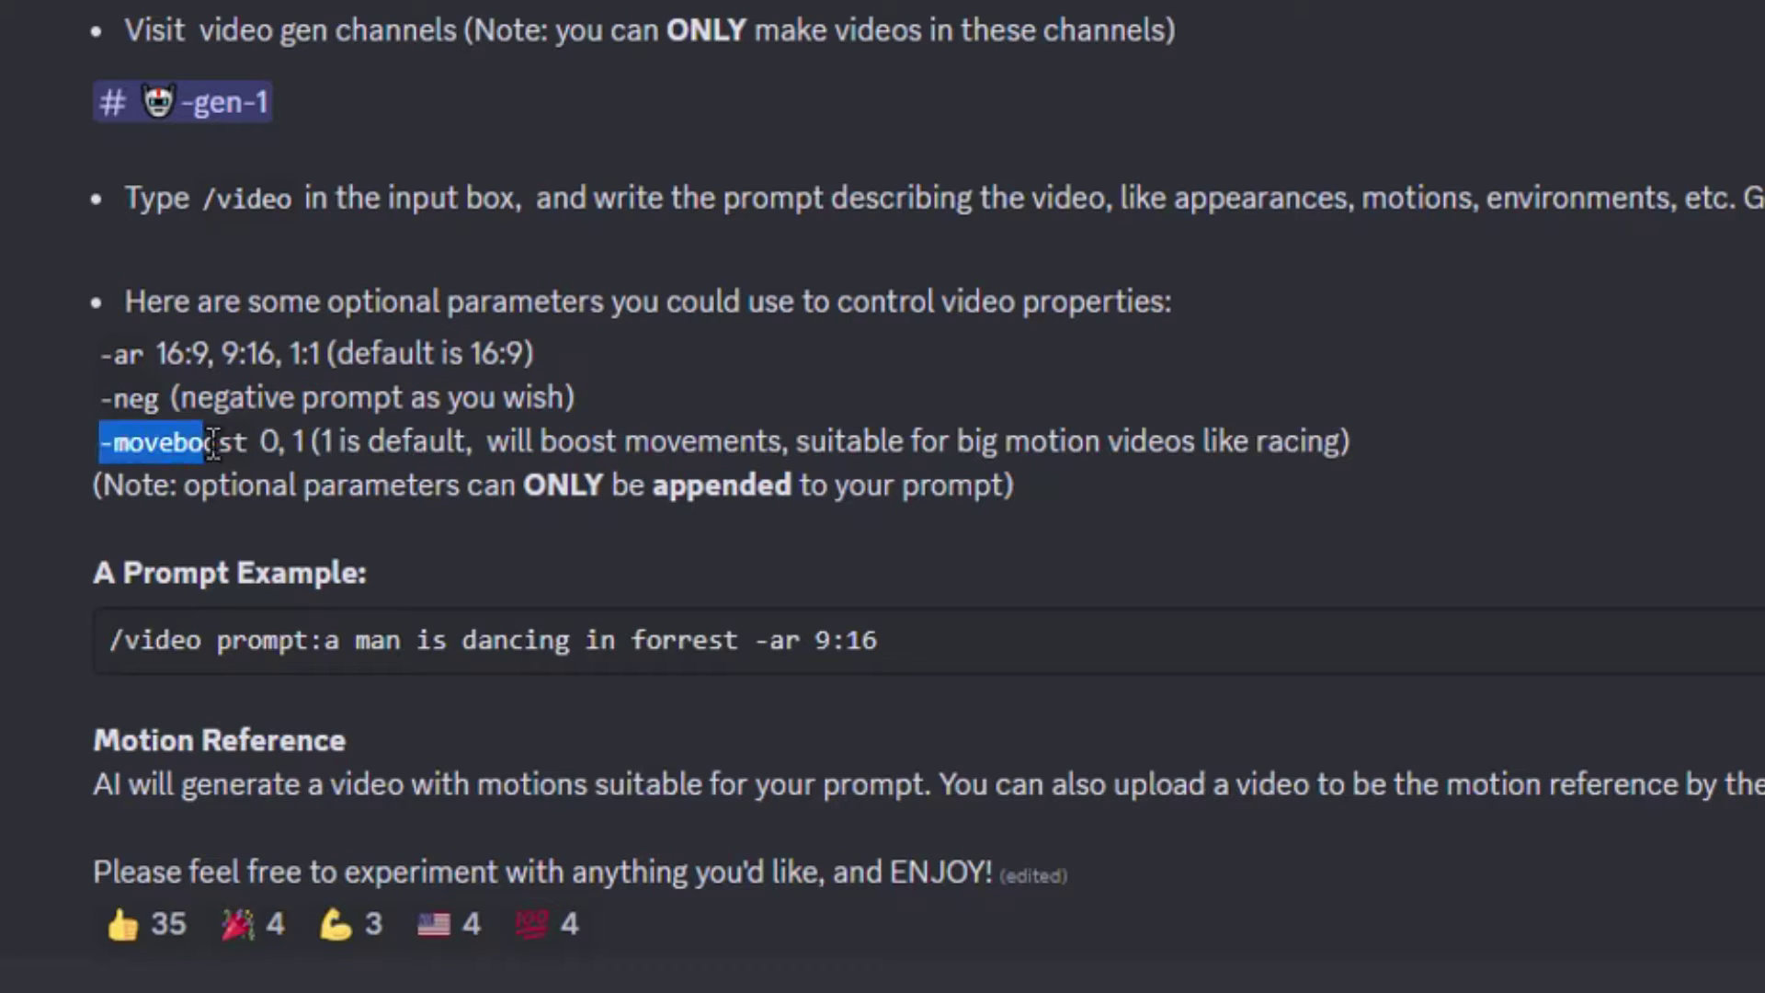
left_click(294, 452)
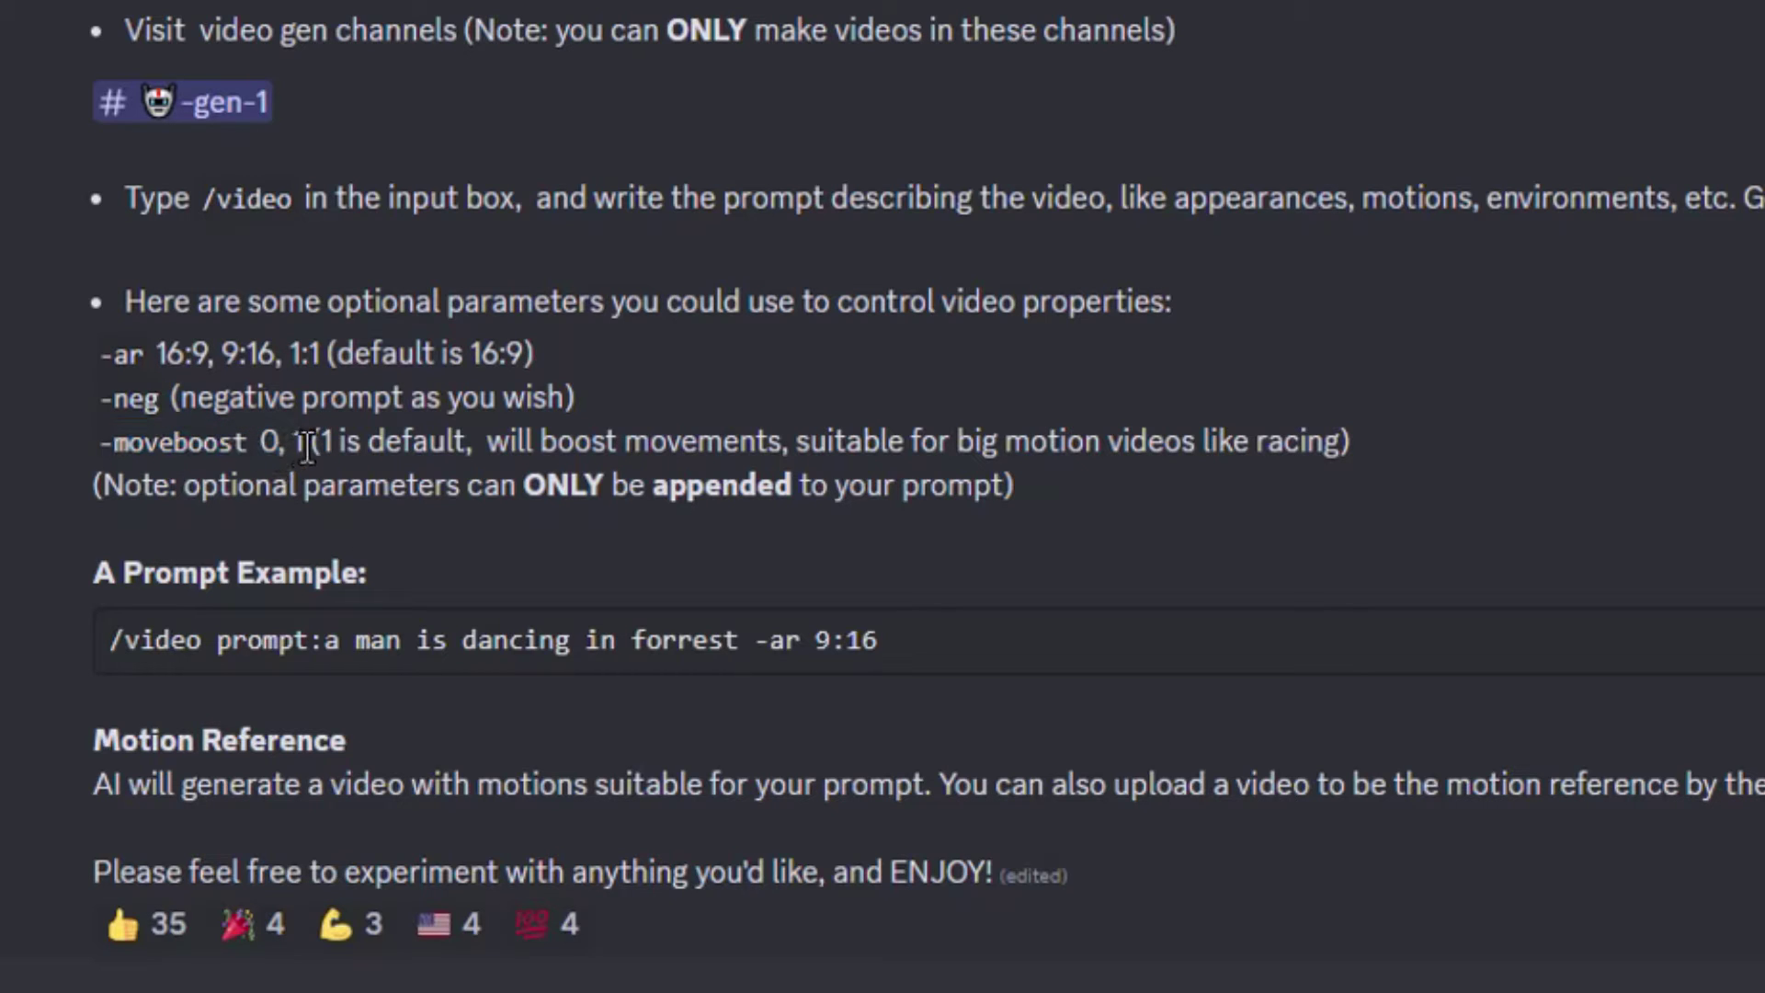
left_click_drag(319, 445, 440, 437)
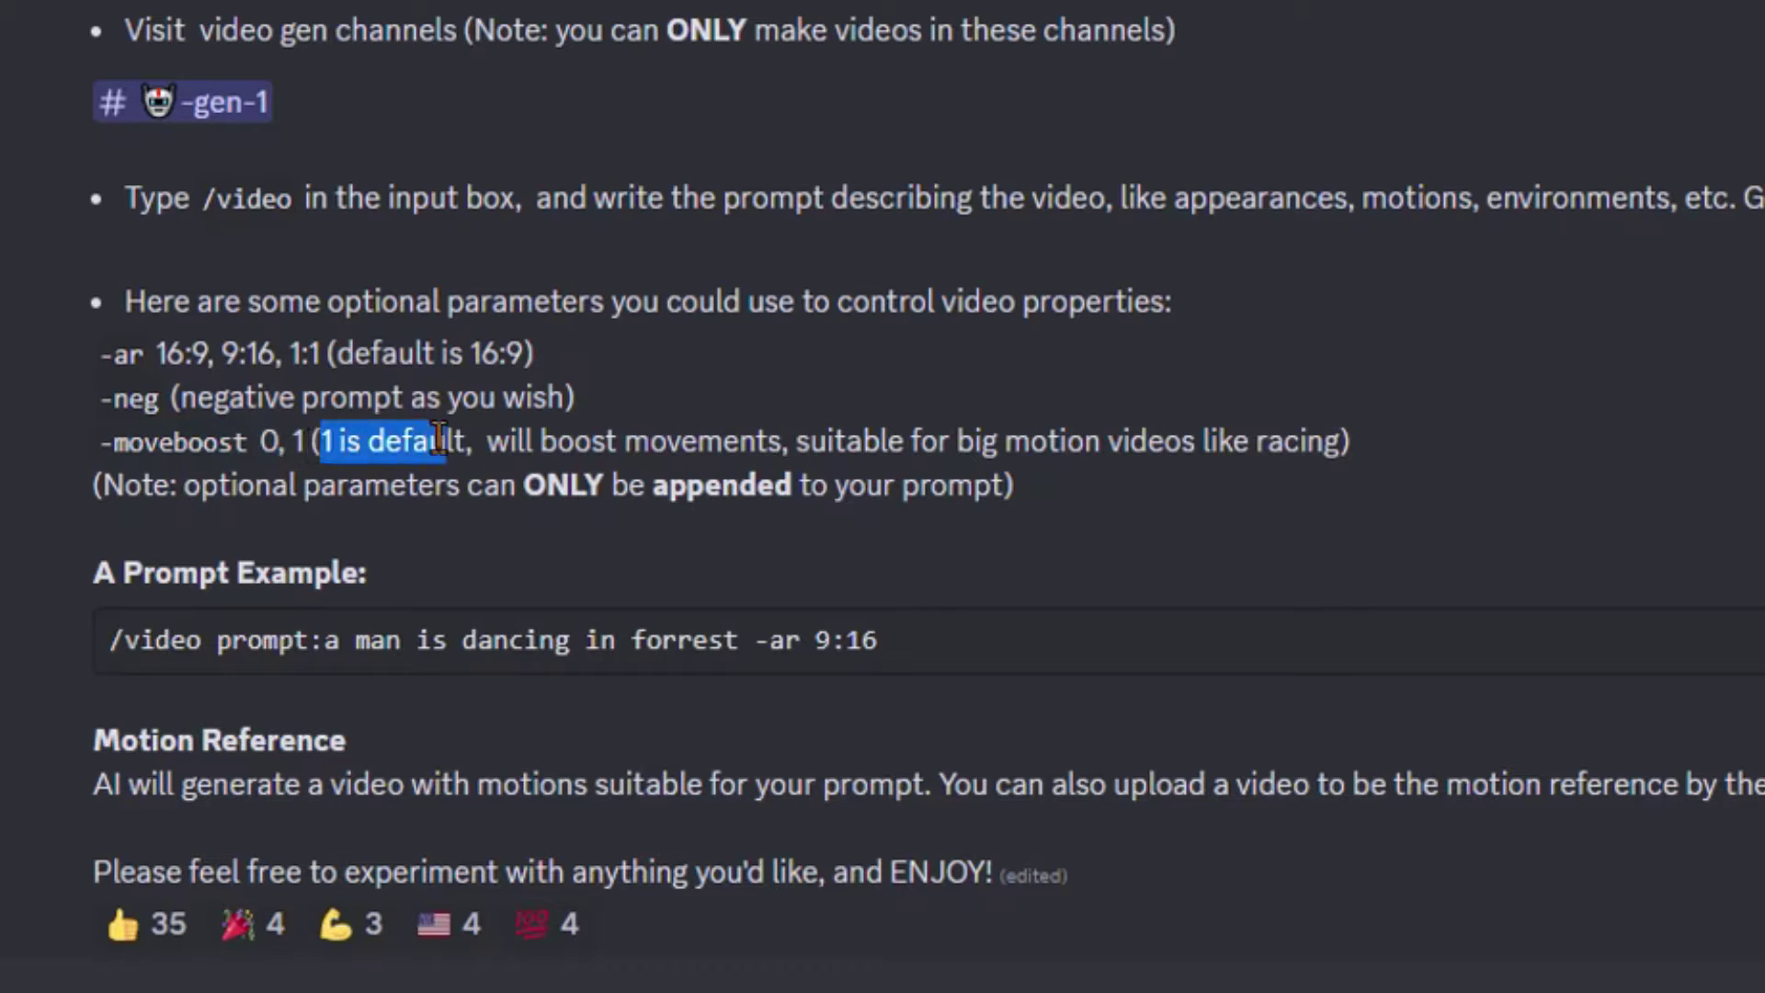
left_click(489, 475)
left_click_drag(1202, 448, 1317, 450)
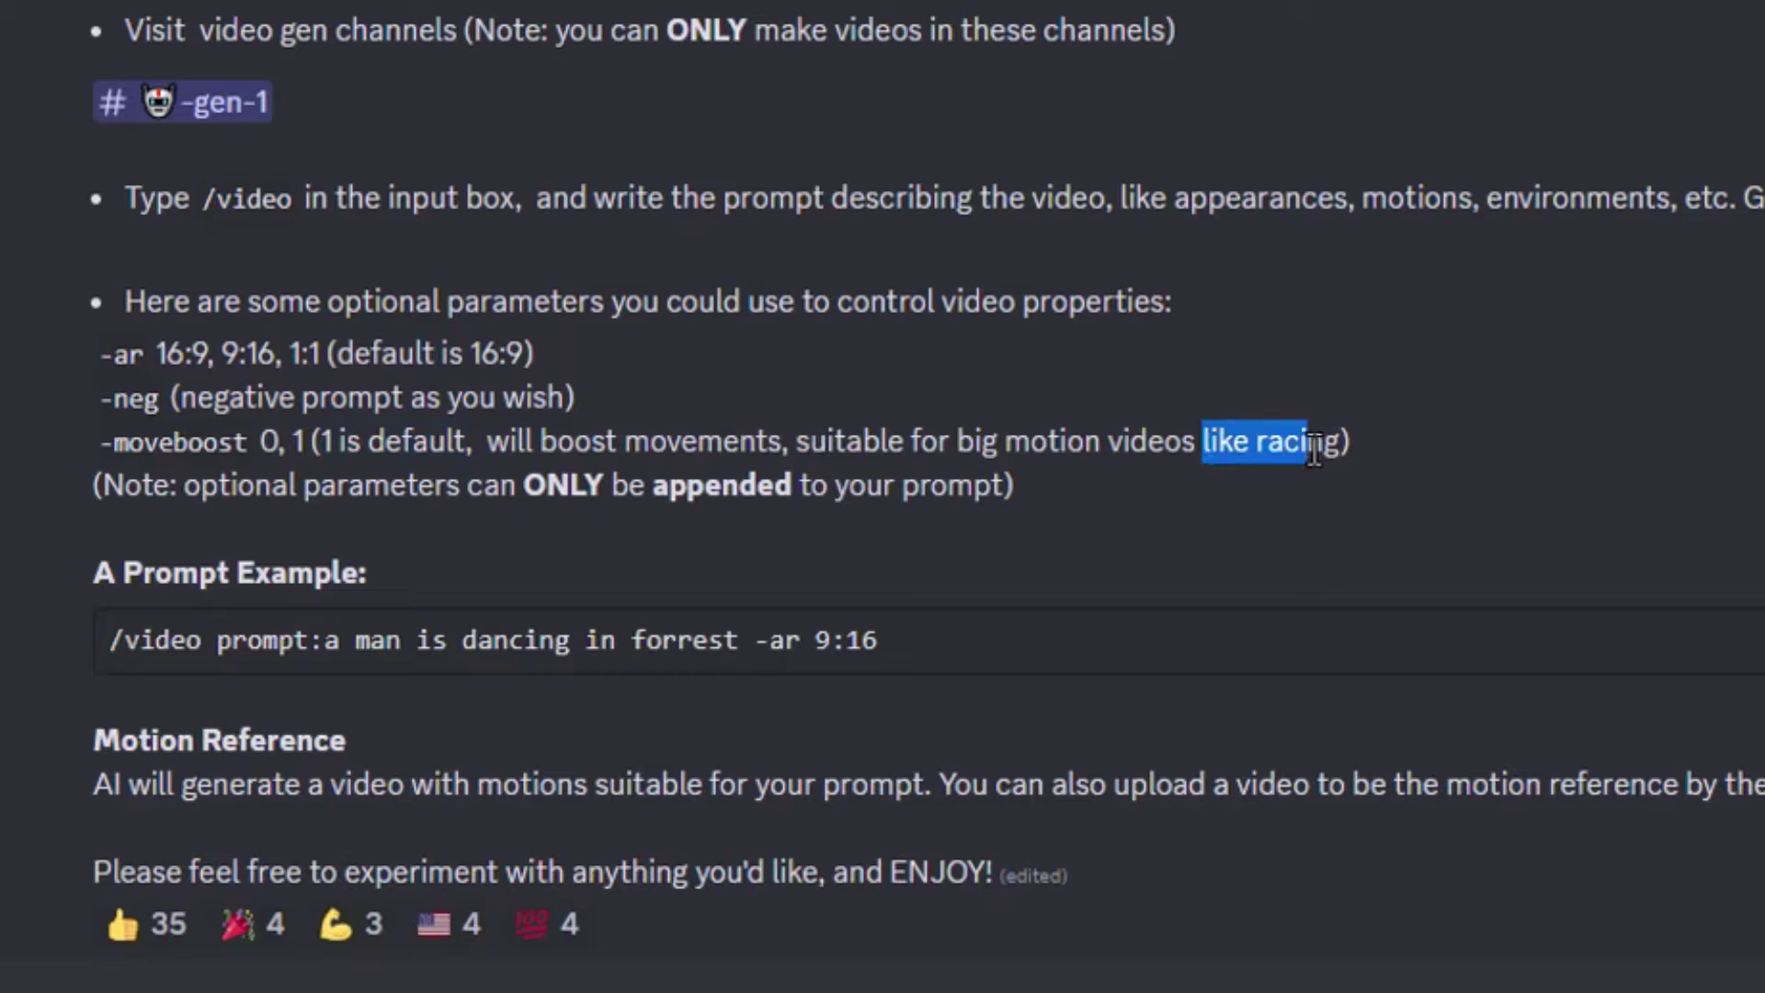
left_click(1324, 488)
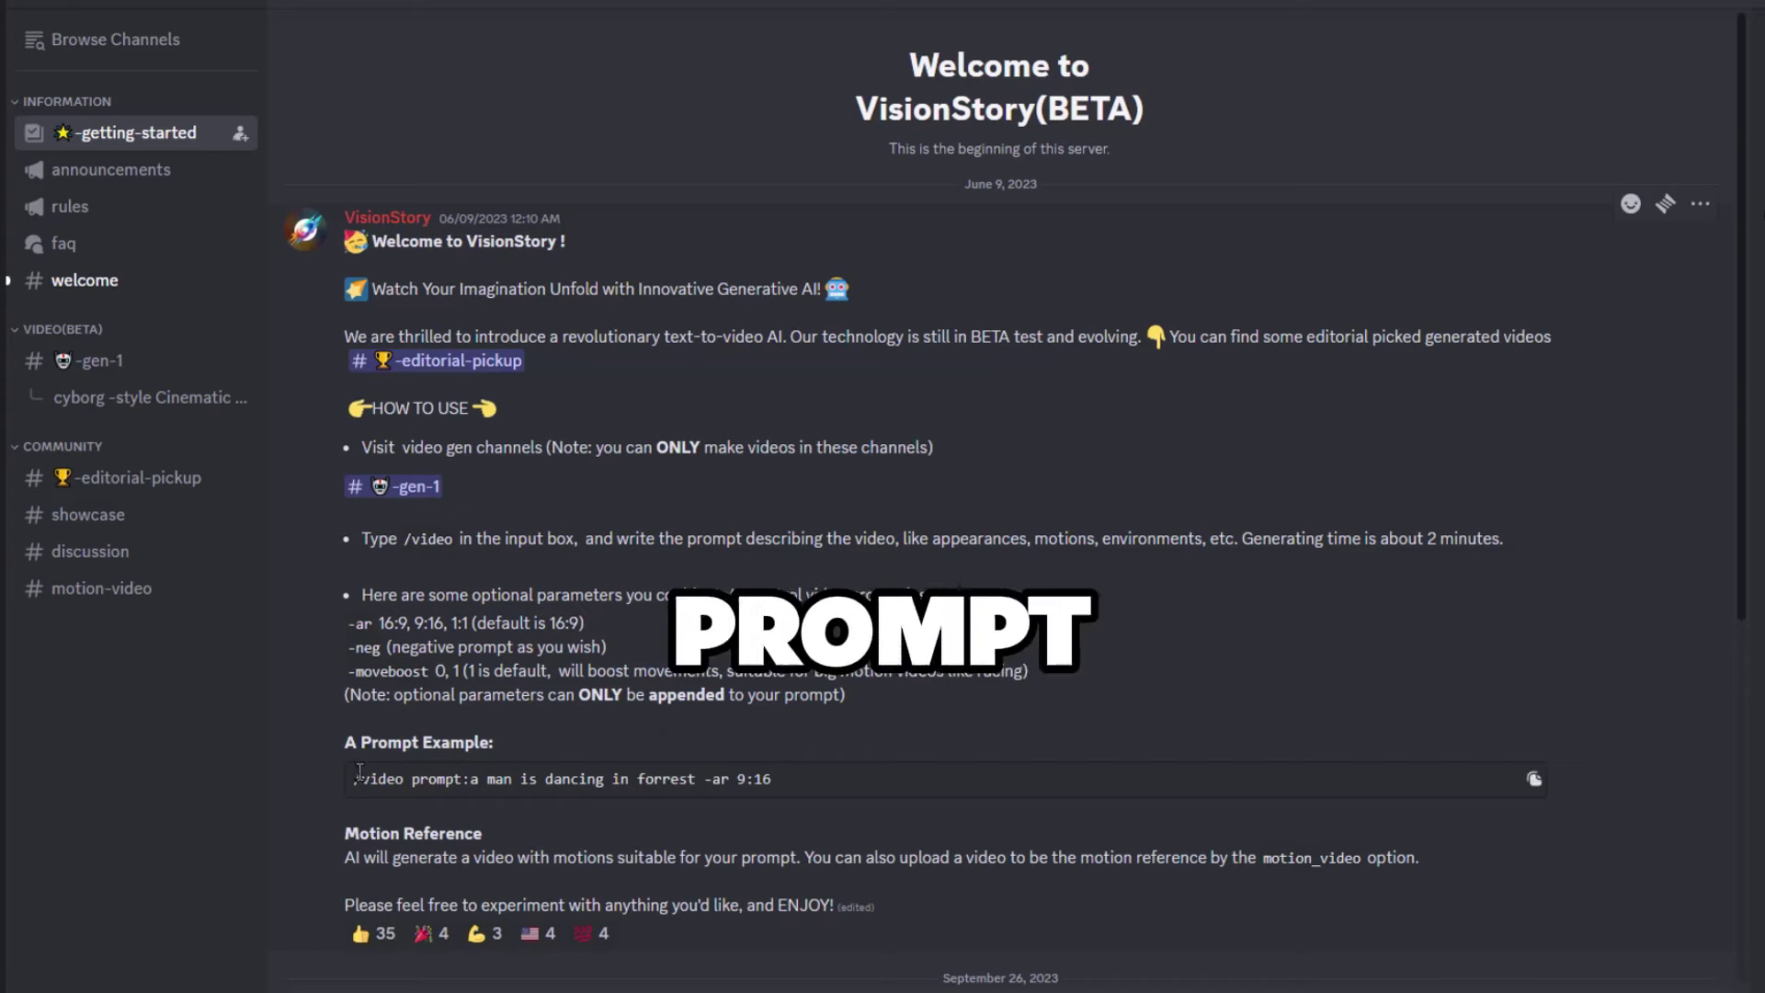
left_click_drag(360, 778, 855, 785)
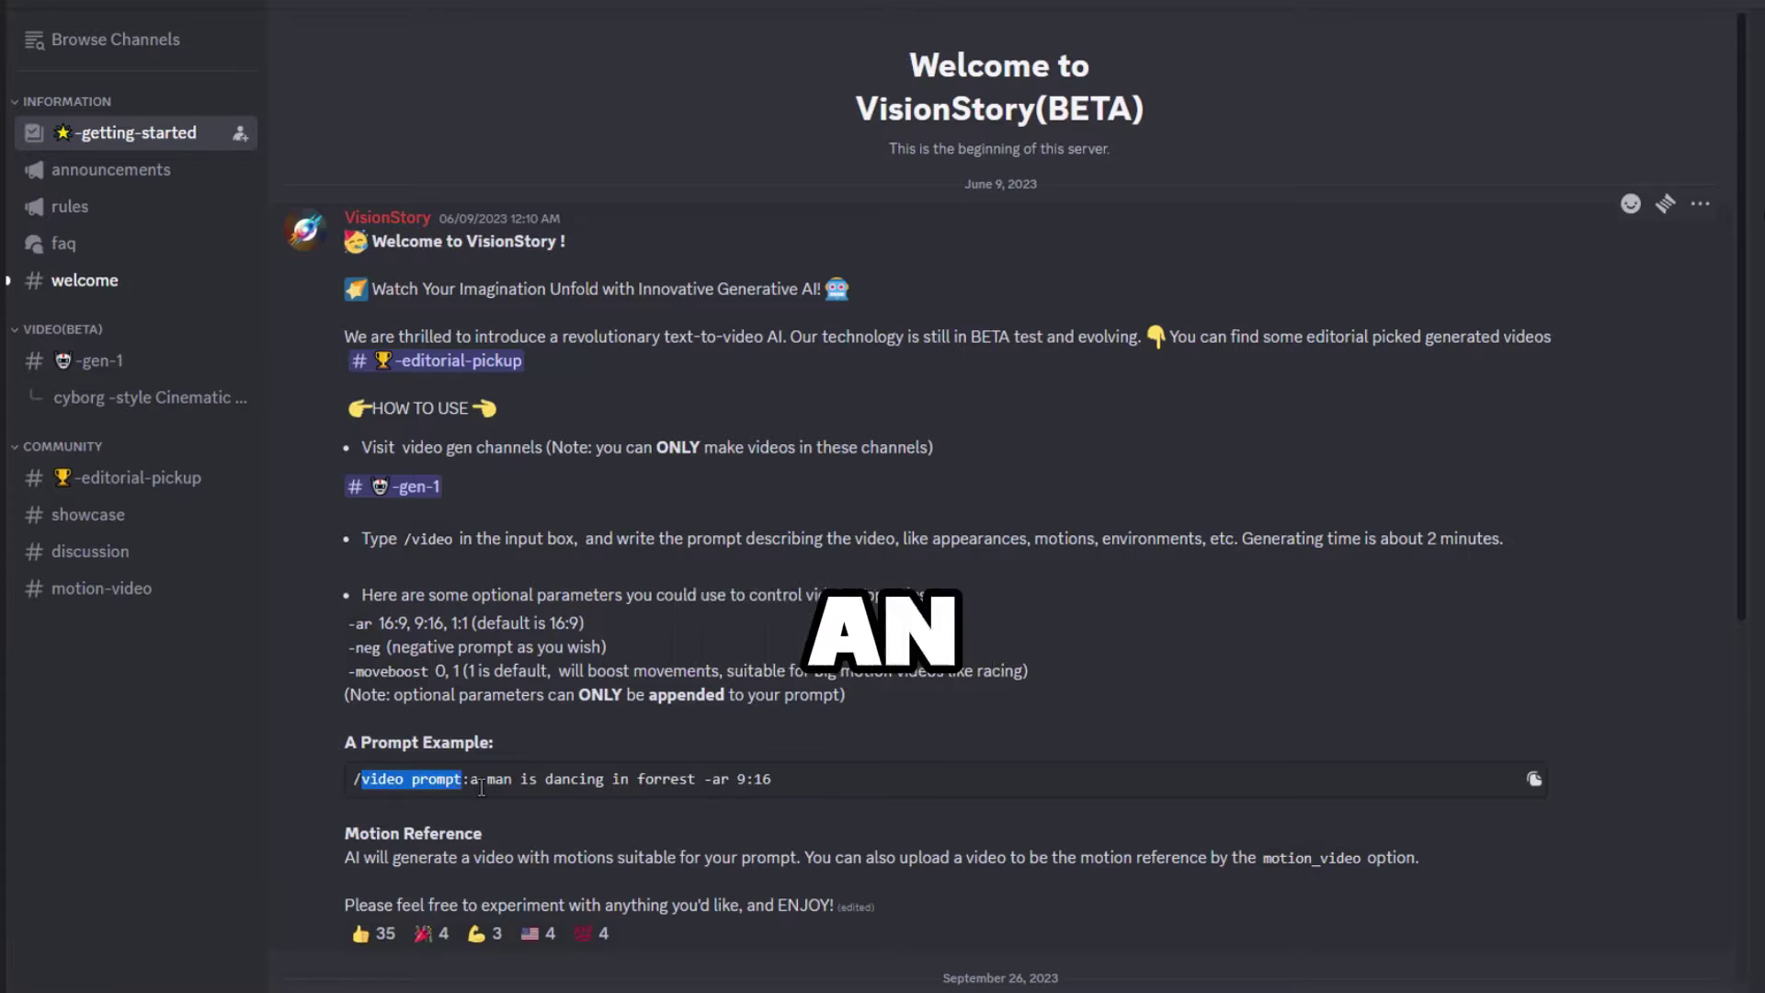
left_click(858, 776)
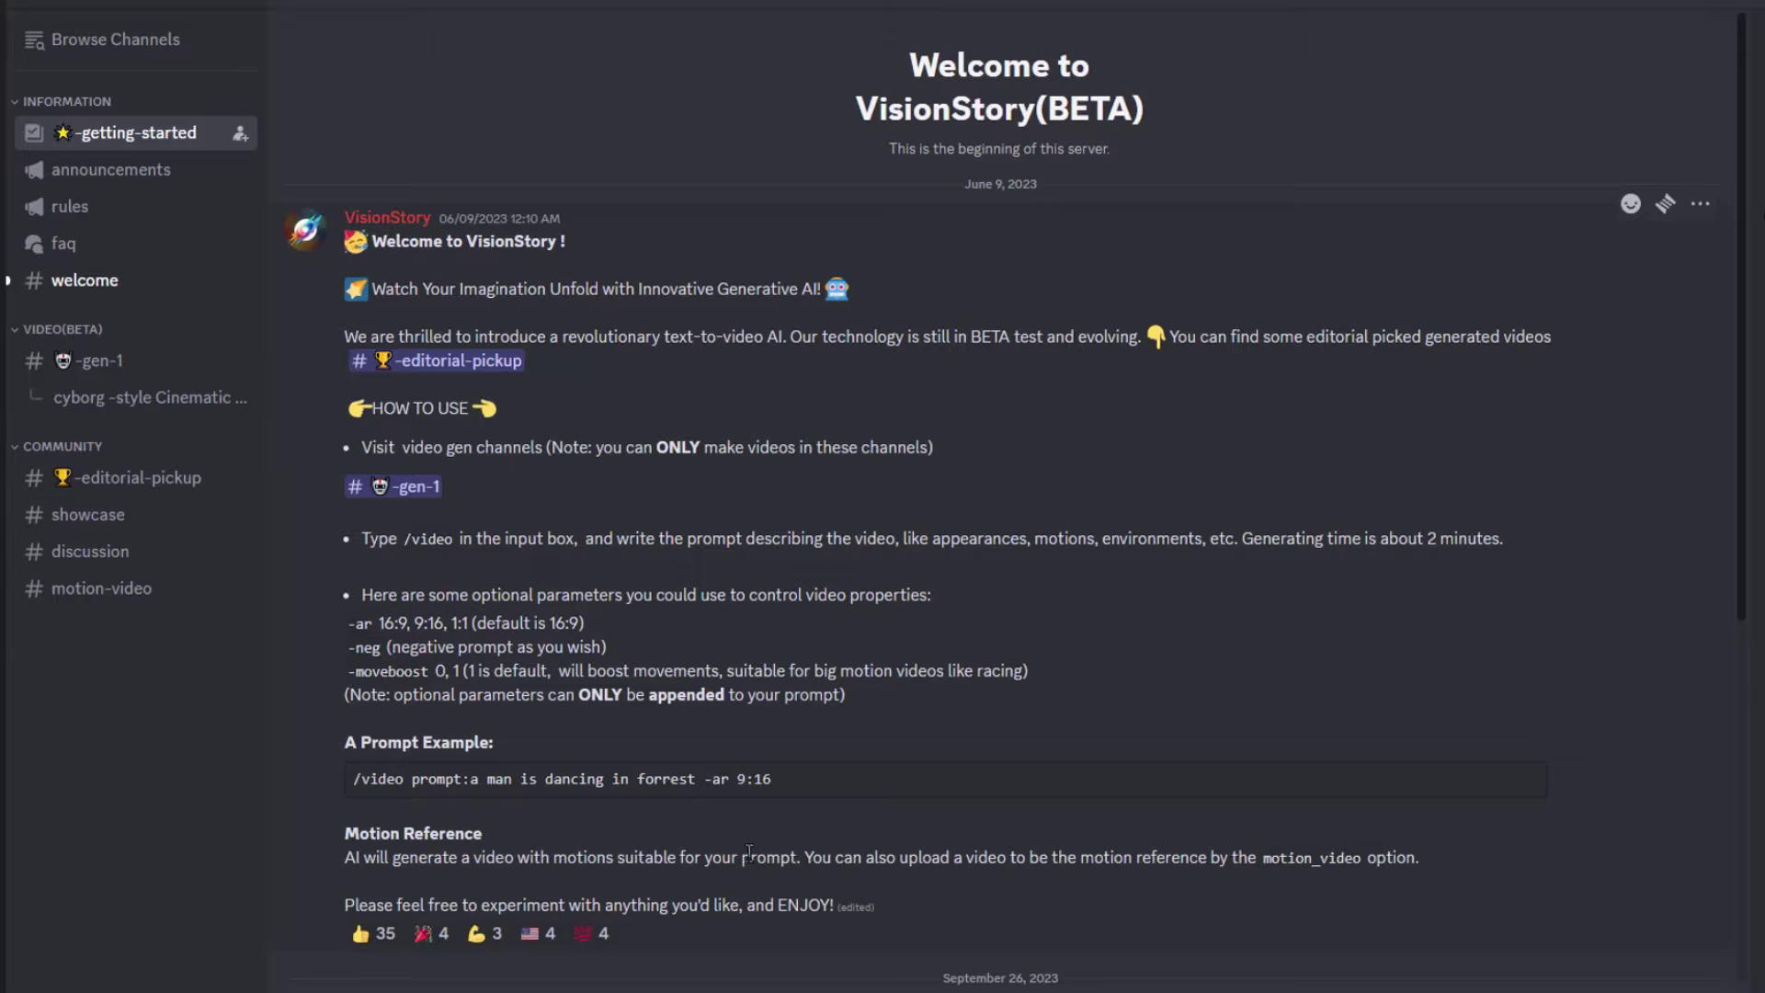
Step: In the gen-1 channel, submit a /video command with the prompt "portrait of a half human half cyborg in a post-apocalyptic setting"
left_click(97, 365)
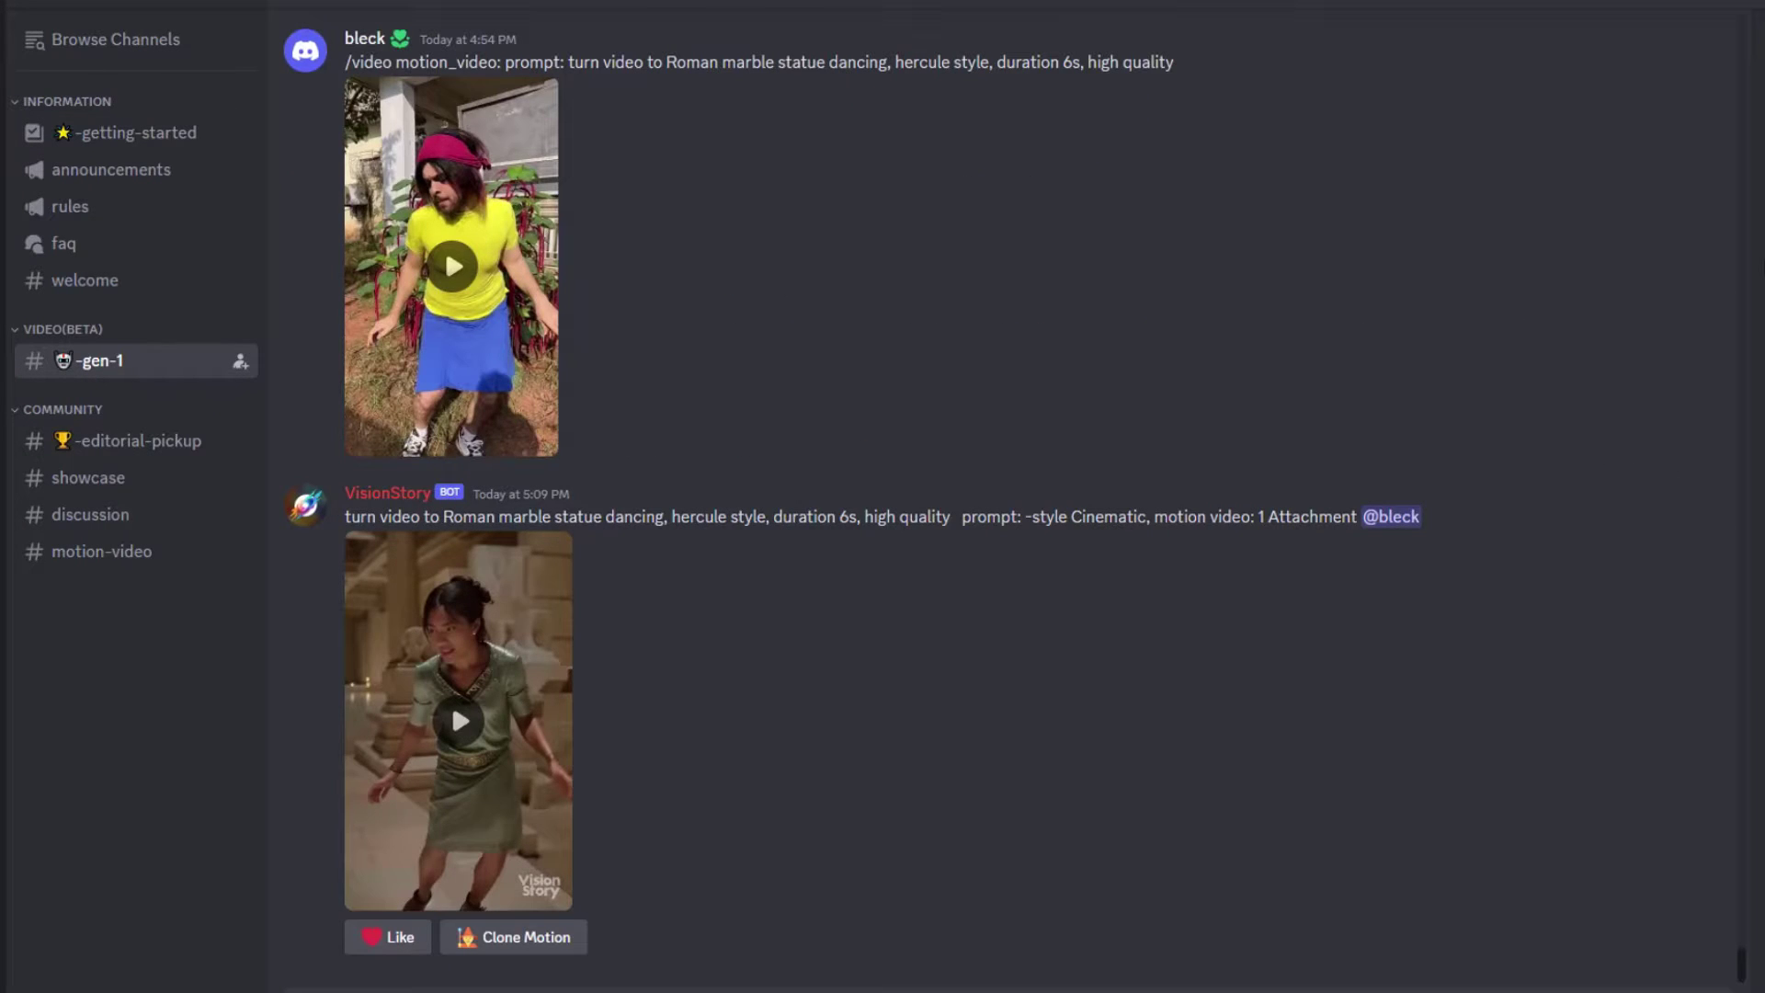
type("/video")
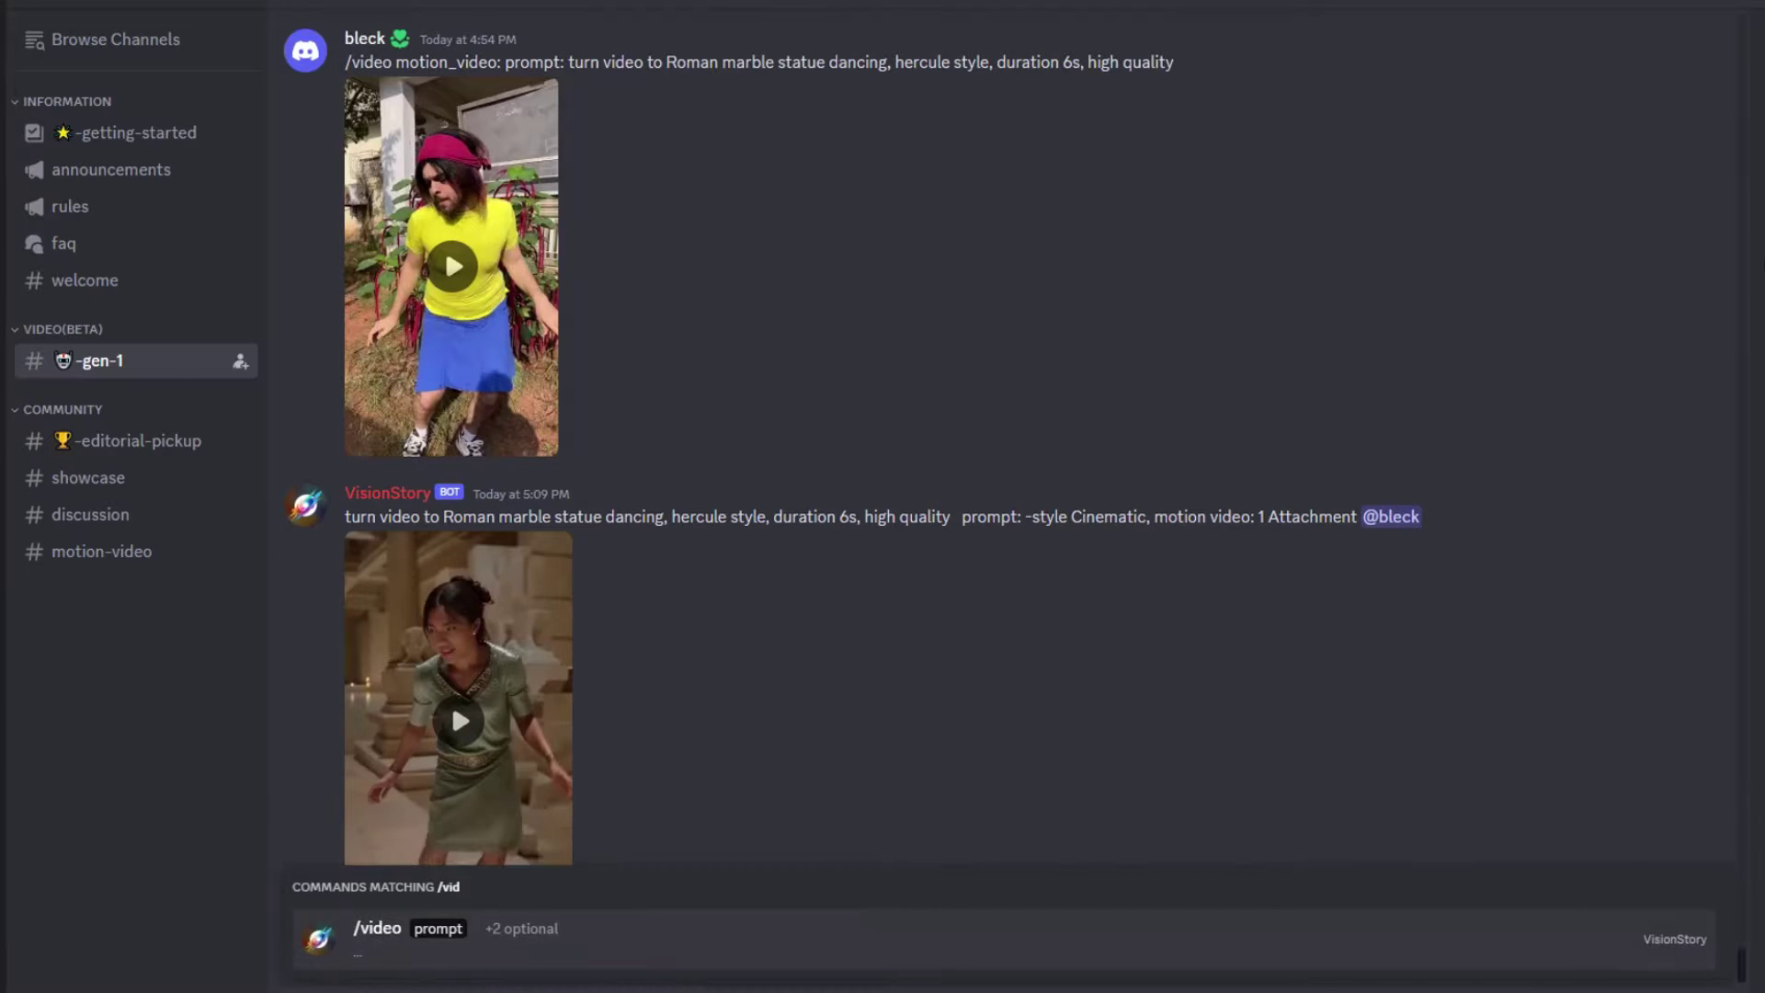
key("Return")
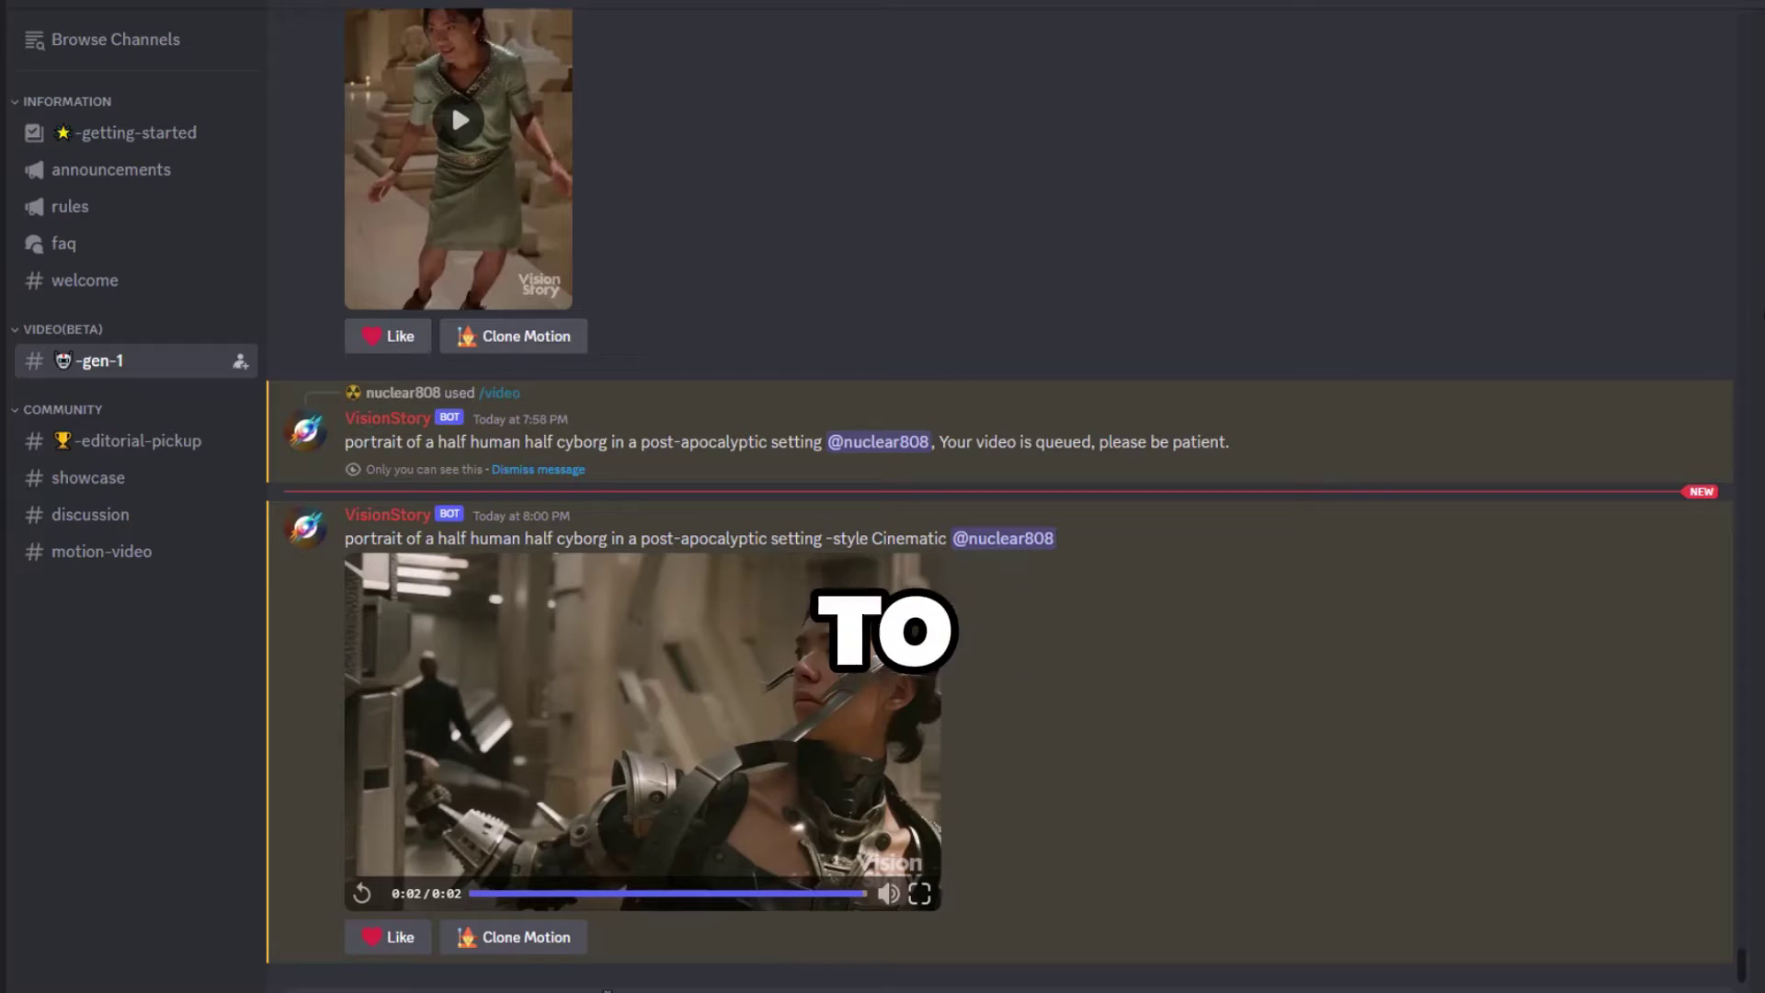
Step: Submit another /video command with the copied horror prompt beginning "dynamic angle, photo of the scariest spider in the world,red diamond eyes"
type("/video")
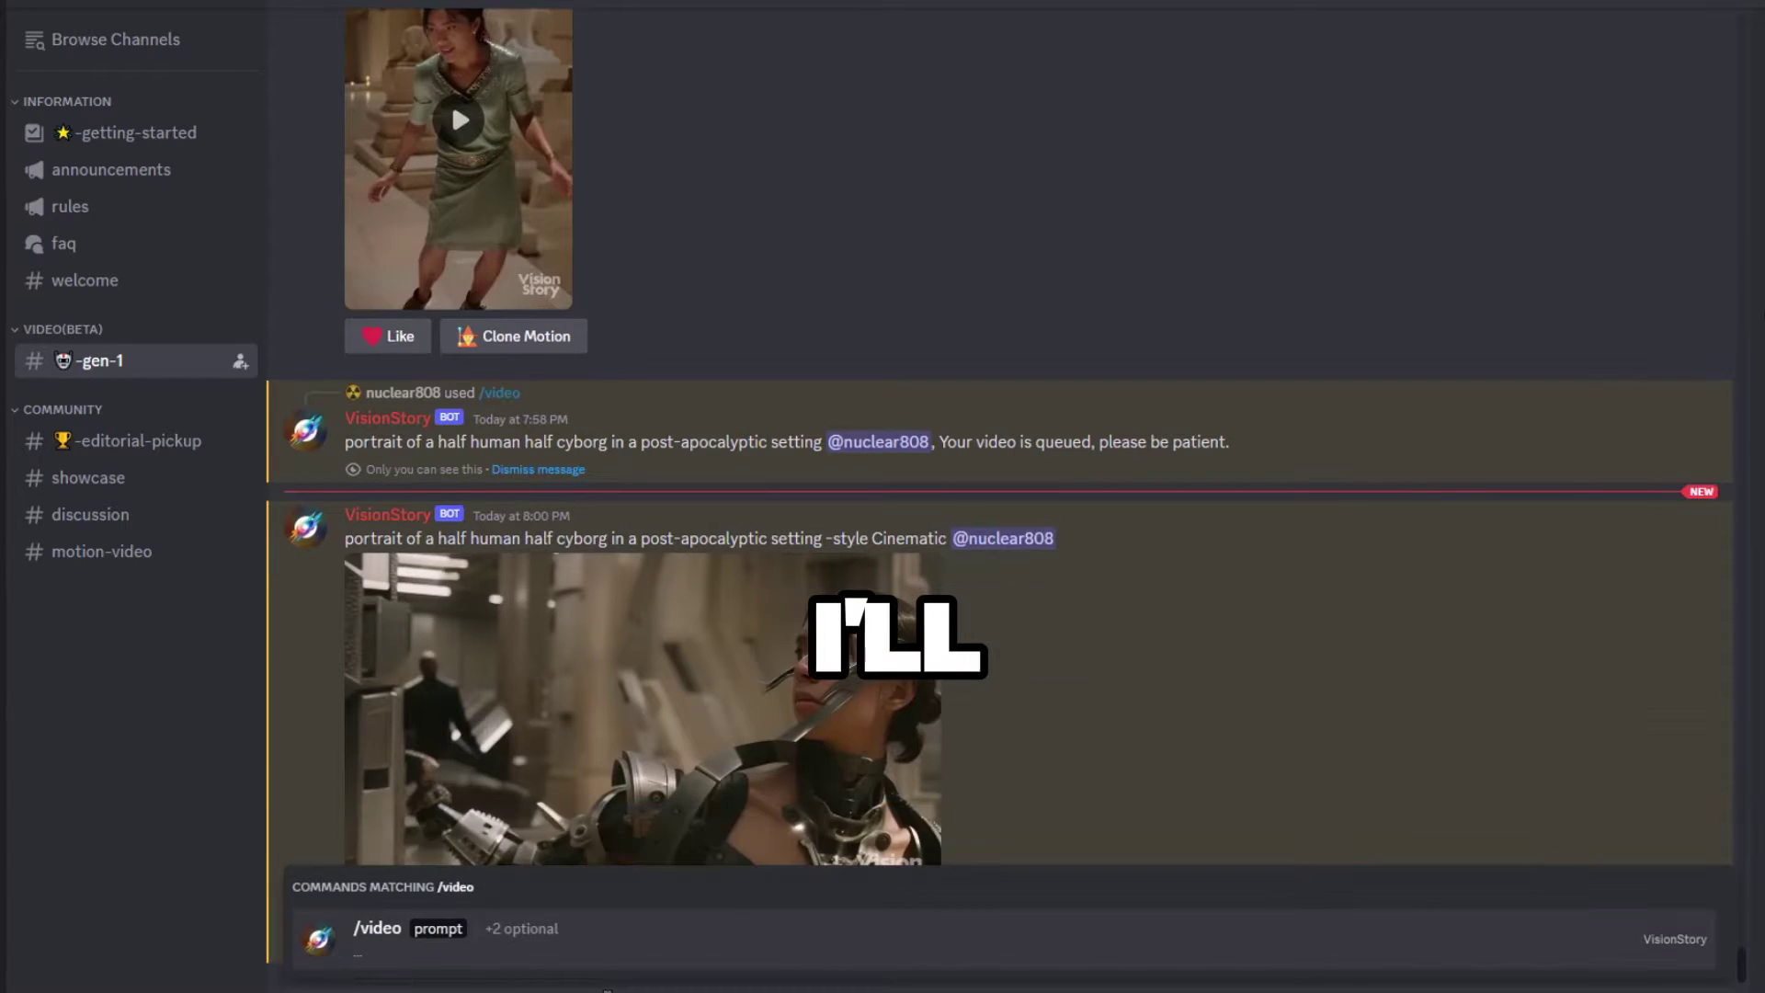
key("Tab")
key("ctrl+v")
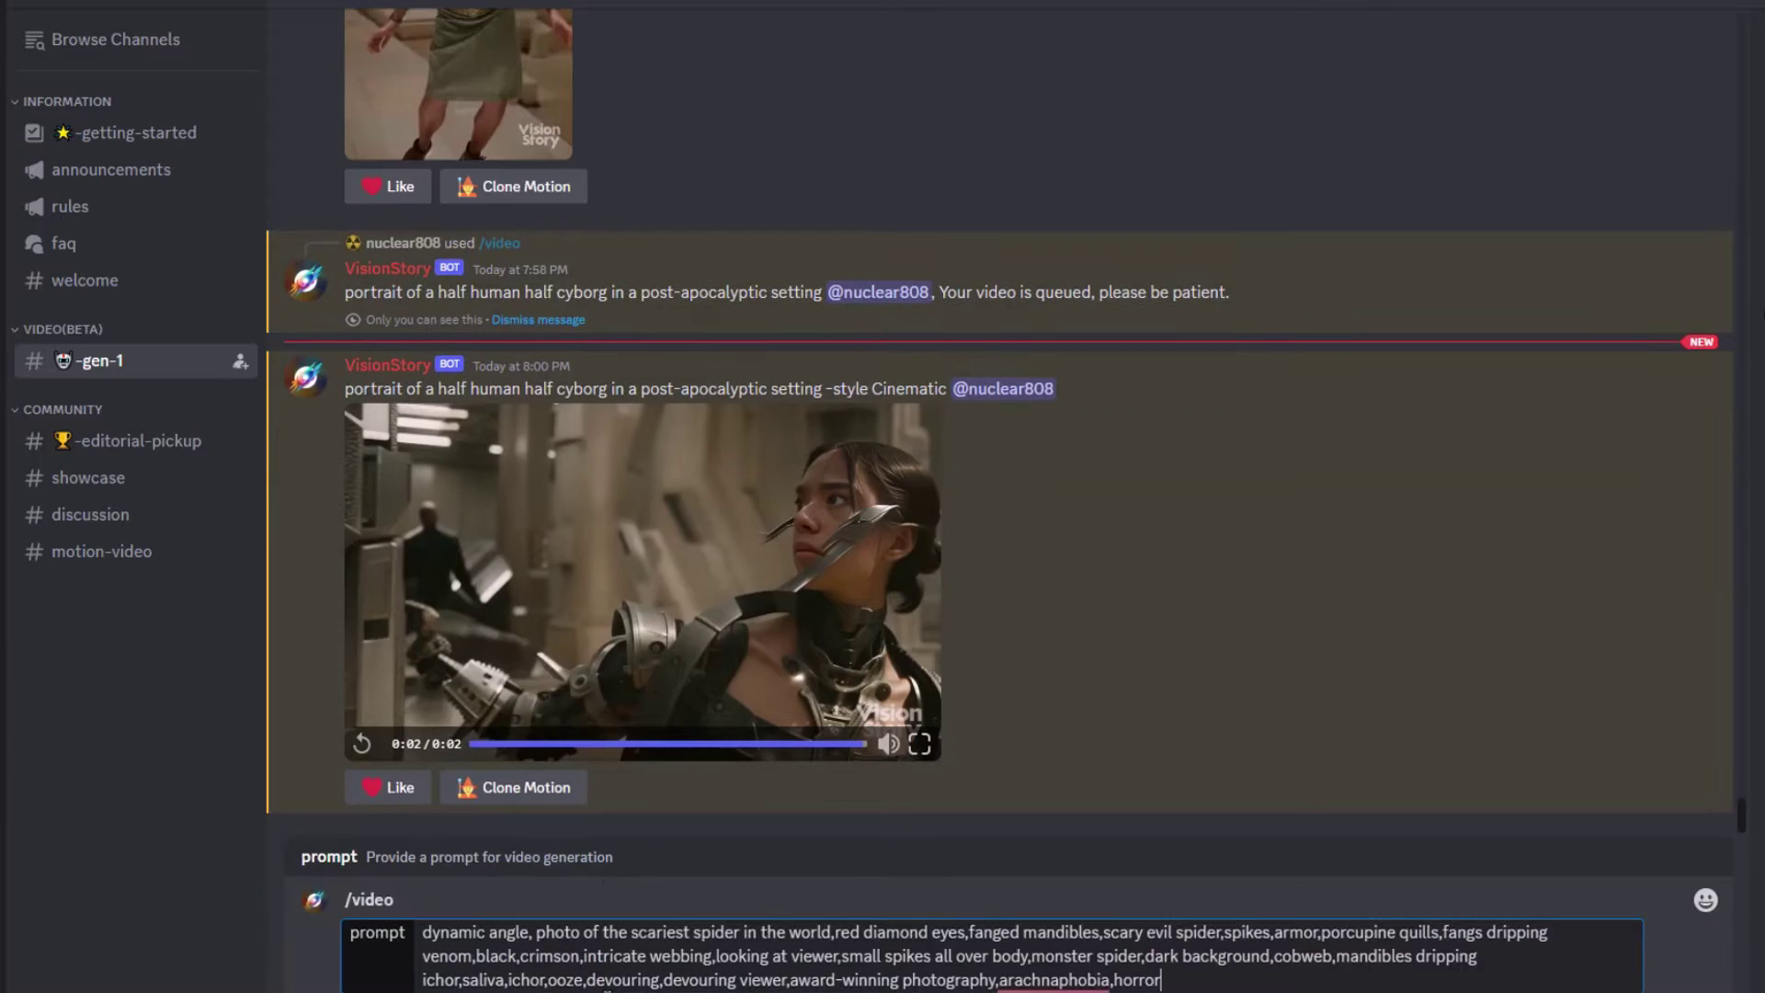
key("Return")
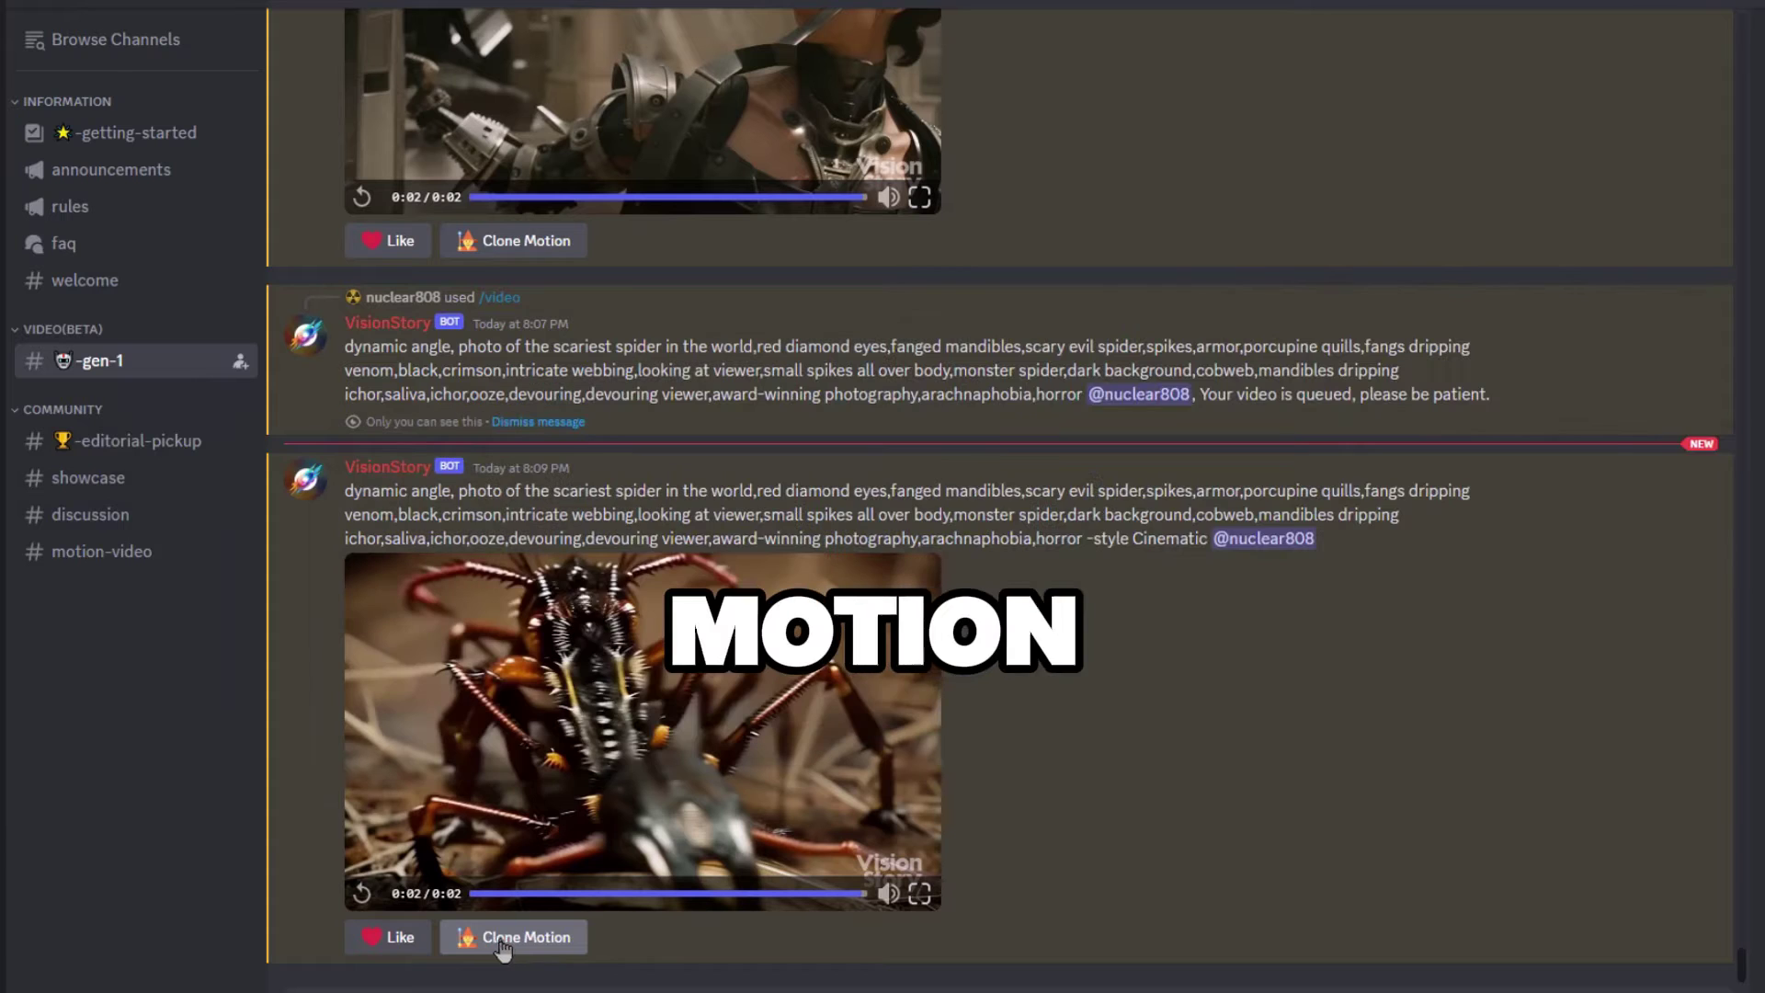
Step: Review the full prompt in the spider video's Clone Motion form and cancel the form without submitting it
left_click(504, 947)
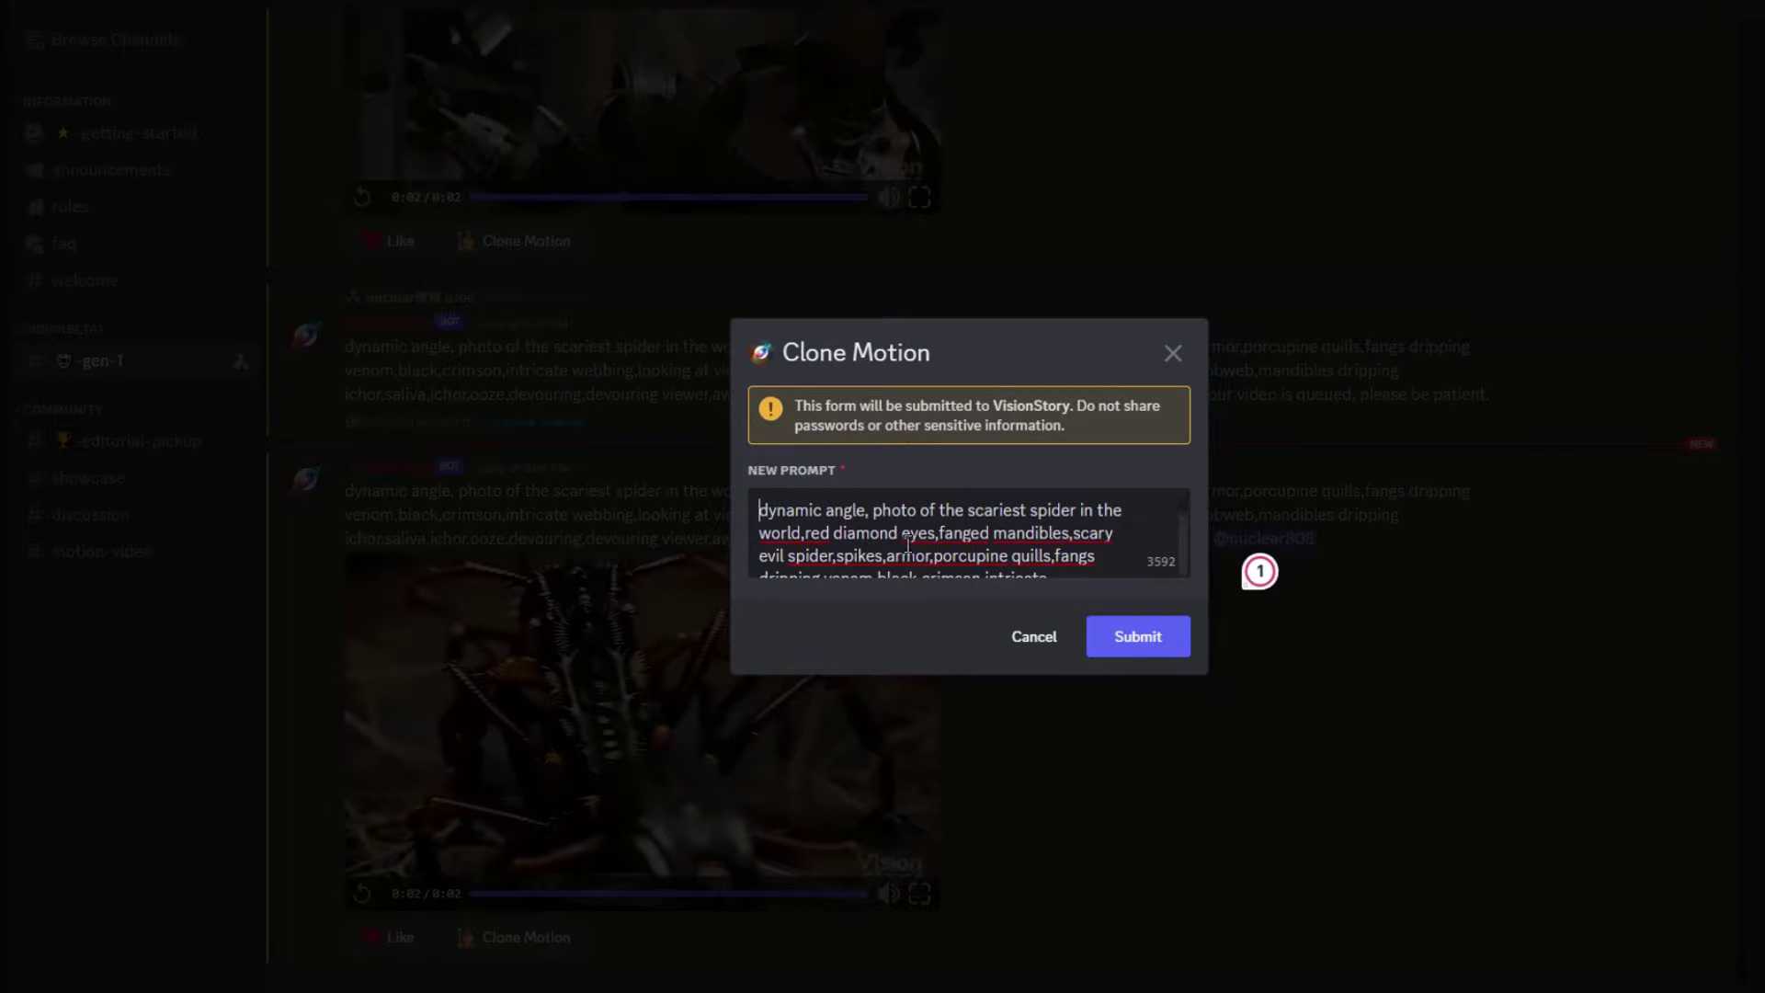
scroll(907, 553, "down", 5)
scroll(908, 552, "up", 5)
right_click(790, 524)
left_click(992, 647)
scroll(926, 552, "down", 5)
right_click(926, 552)
left_click(804, 618)
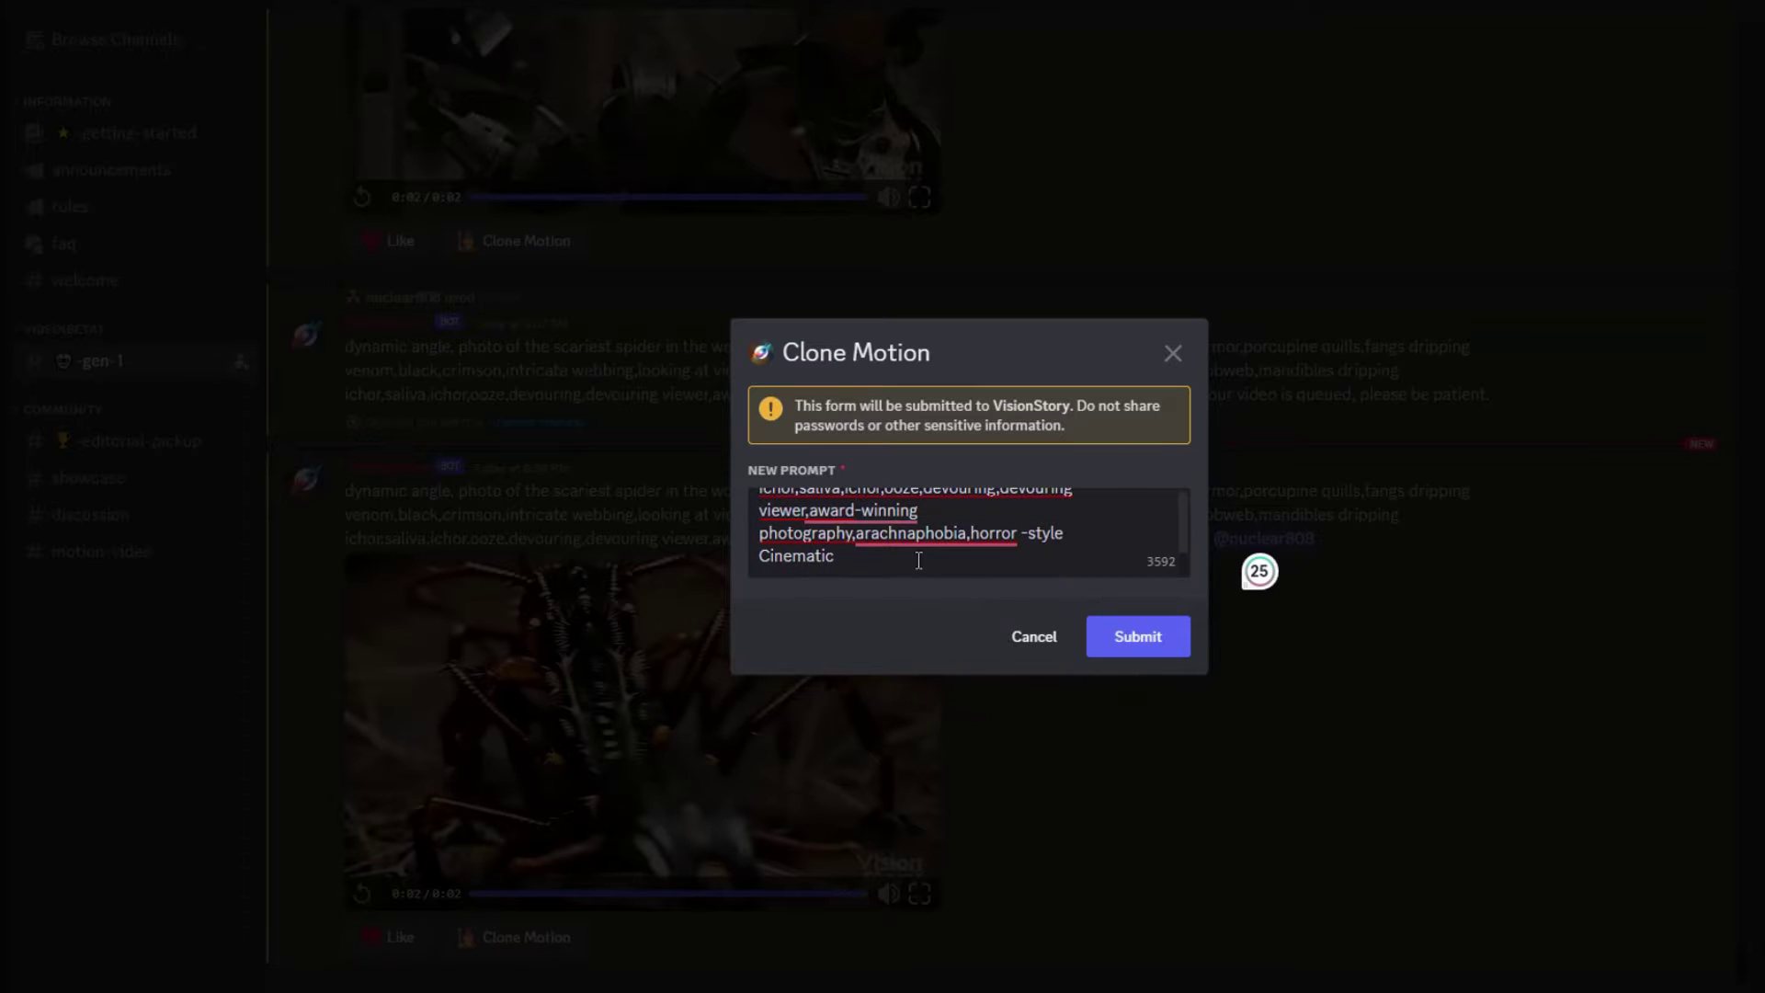
left_click(1028, 651)
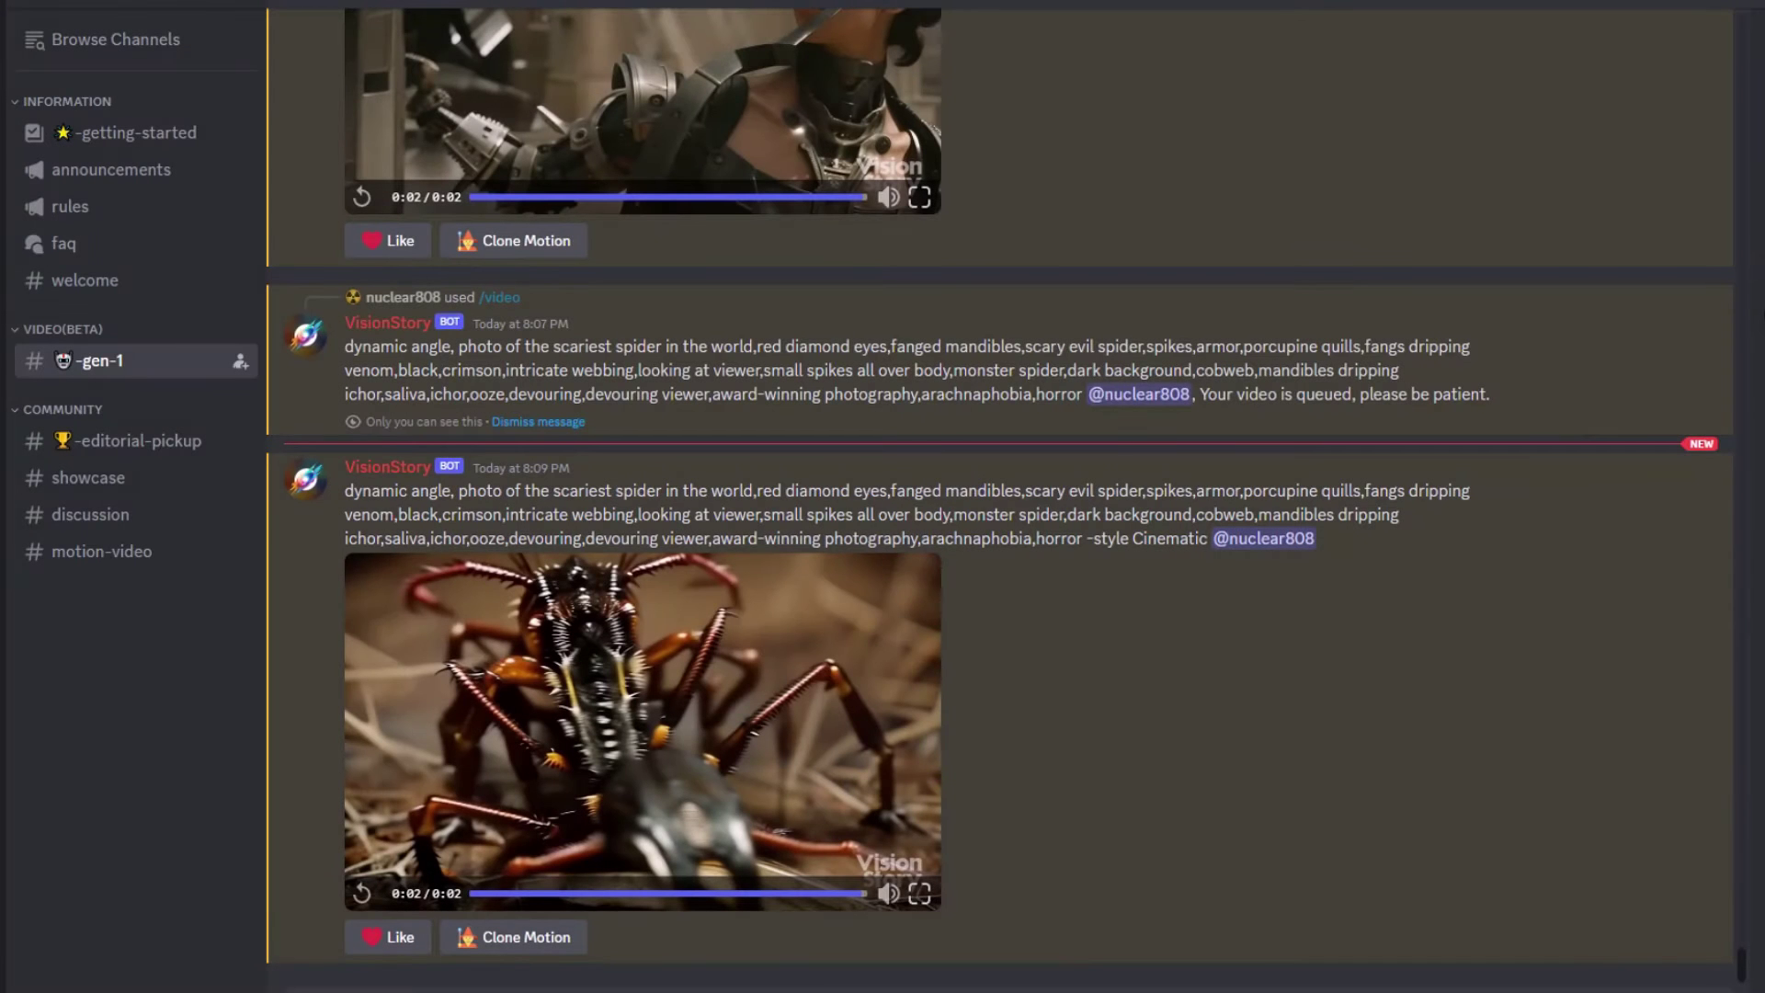
Step: Play the Roman marble statue dancing video and its source clip, and check the prompt in the generated video's Clone Motion form
scroll(985, 851, "up", 20)
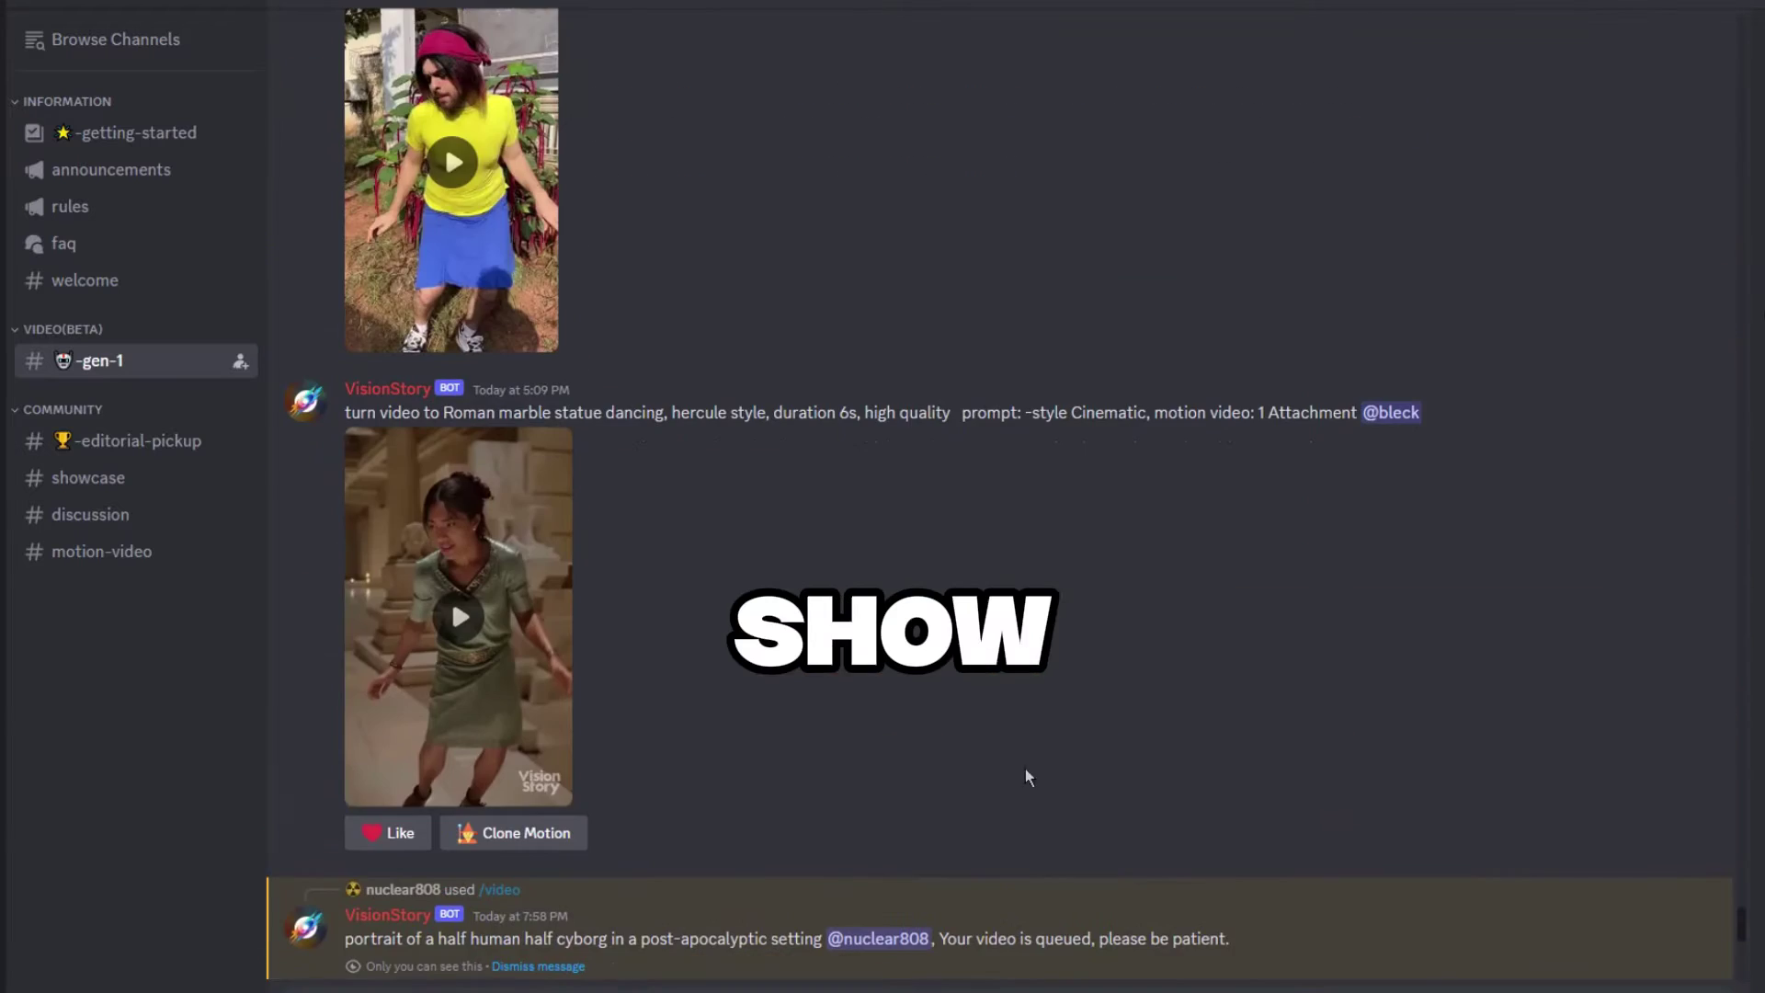
scroll(835, 782, "down", 6)
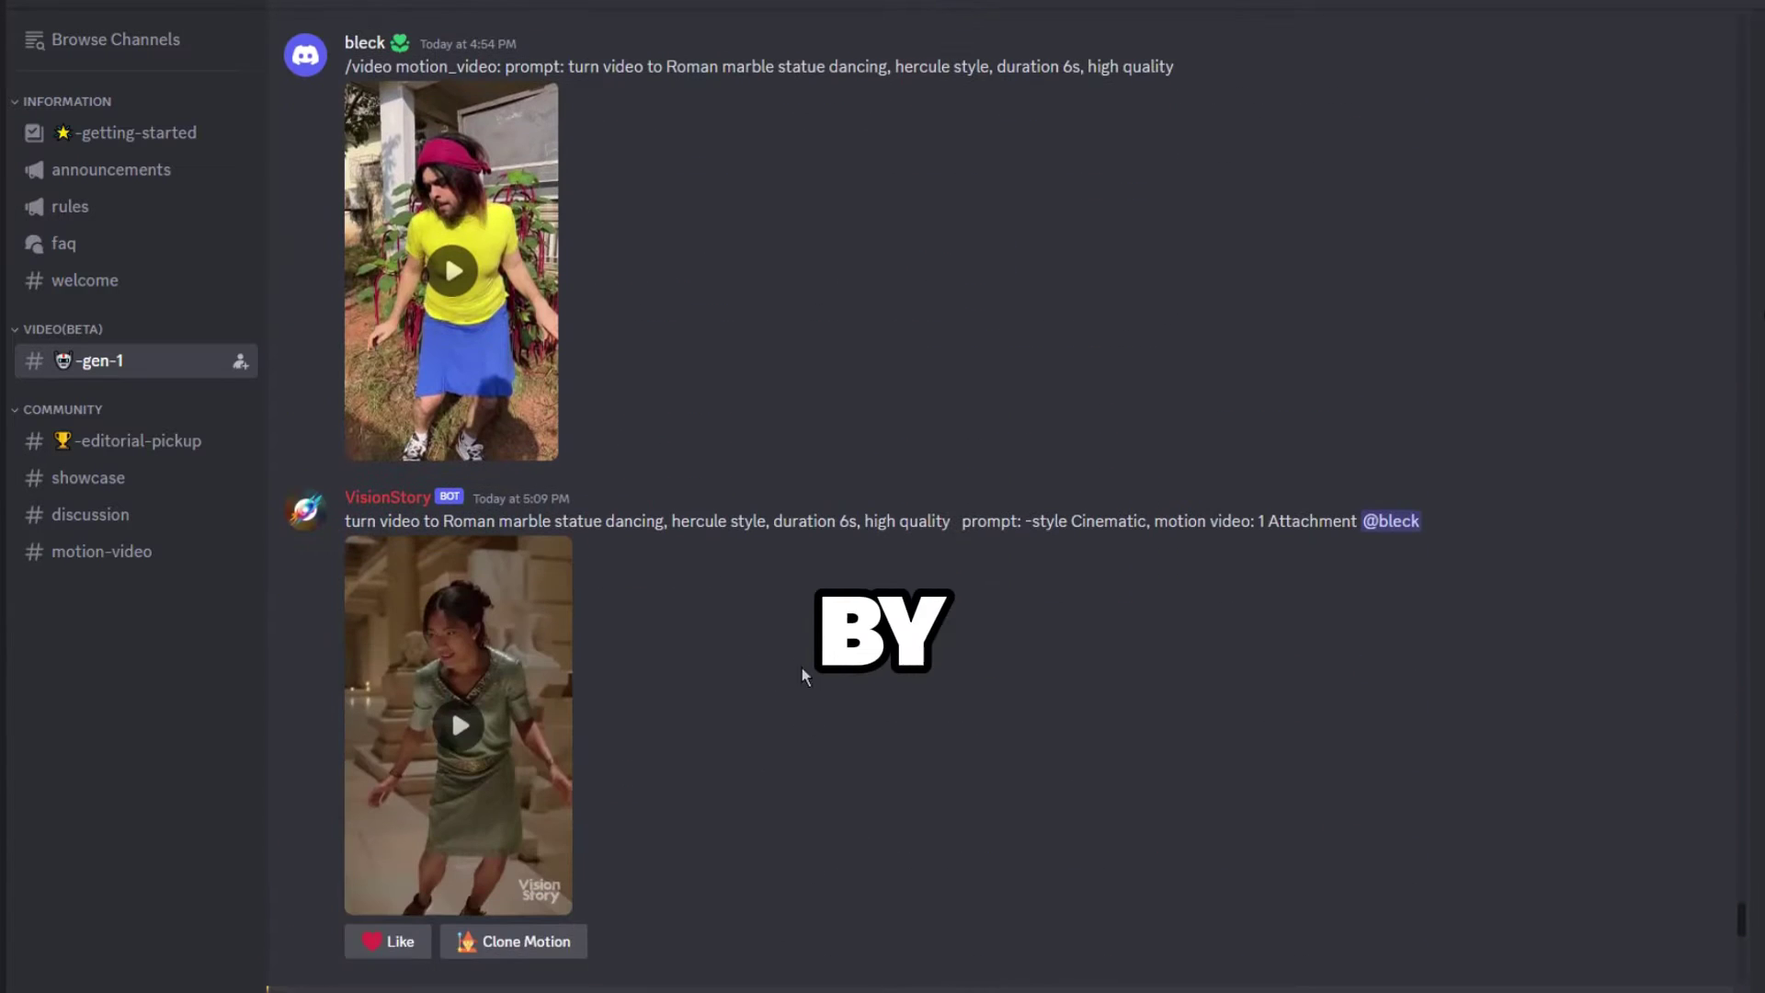
left_click(477, 725)
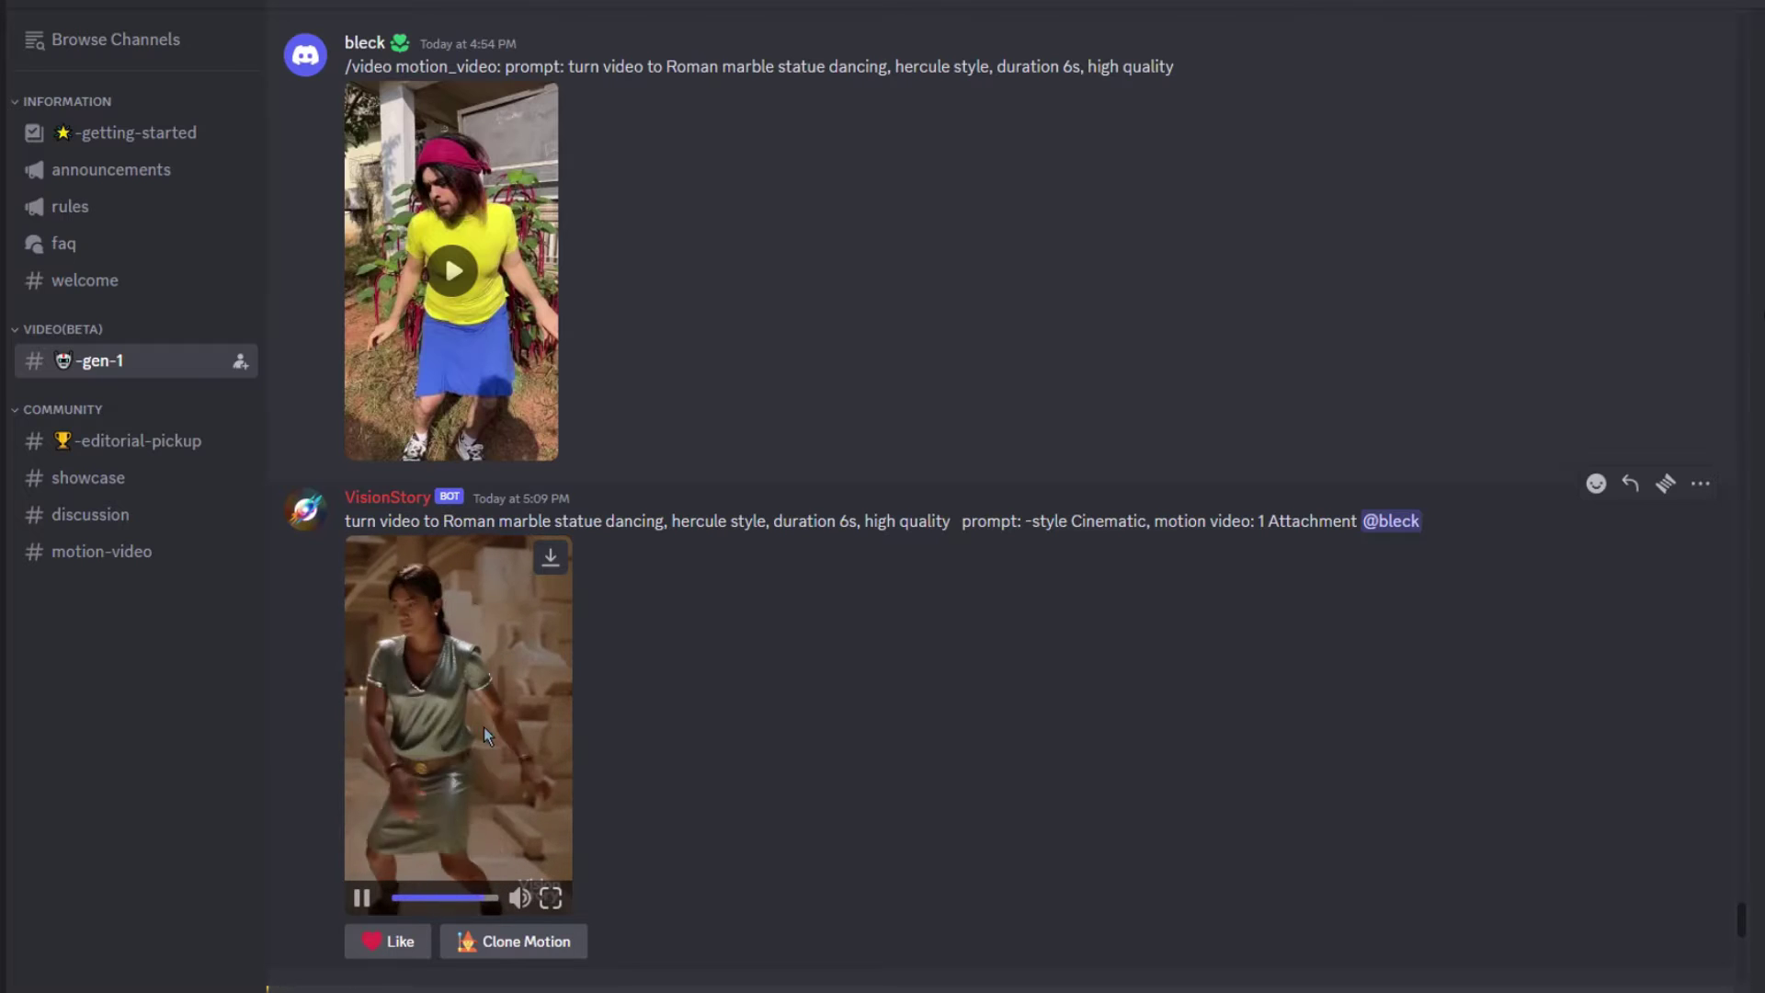
left_click(454, 277)
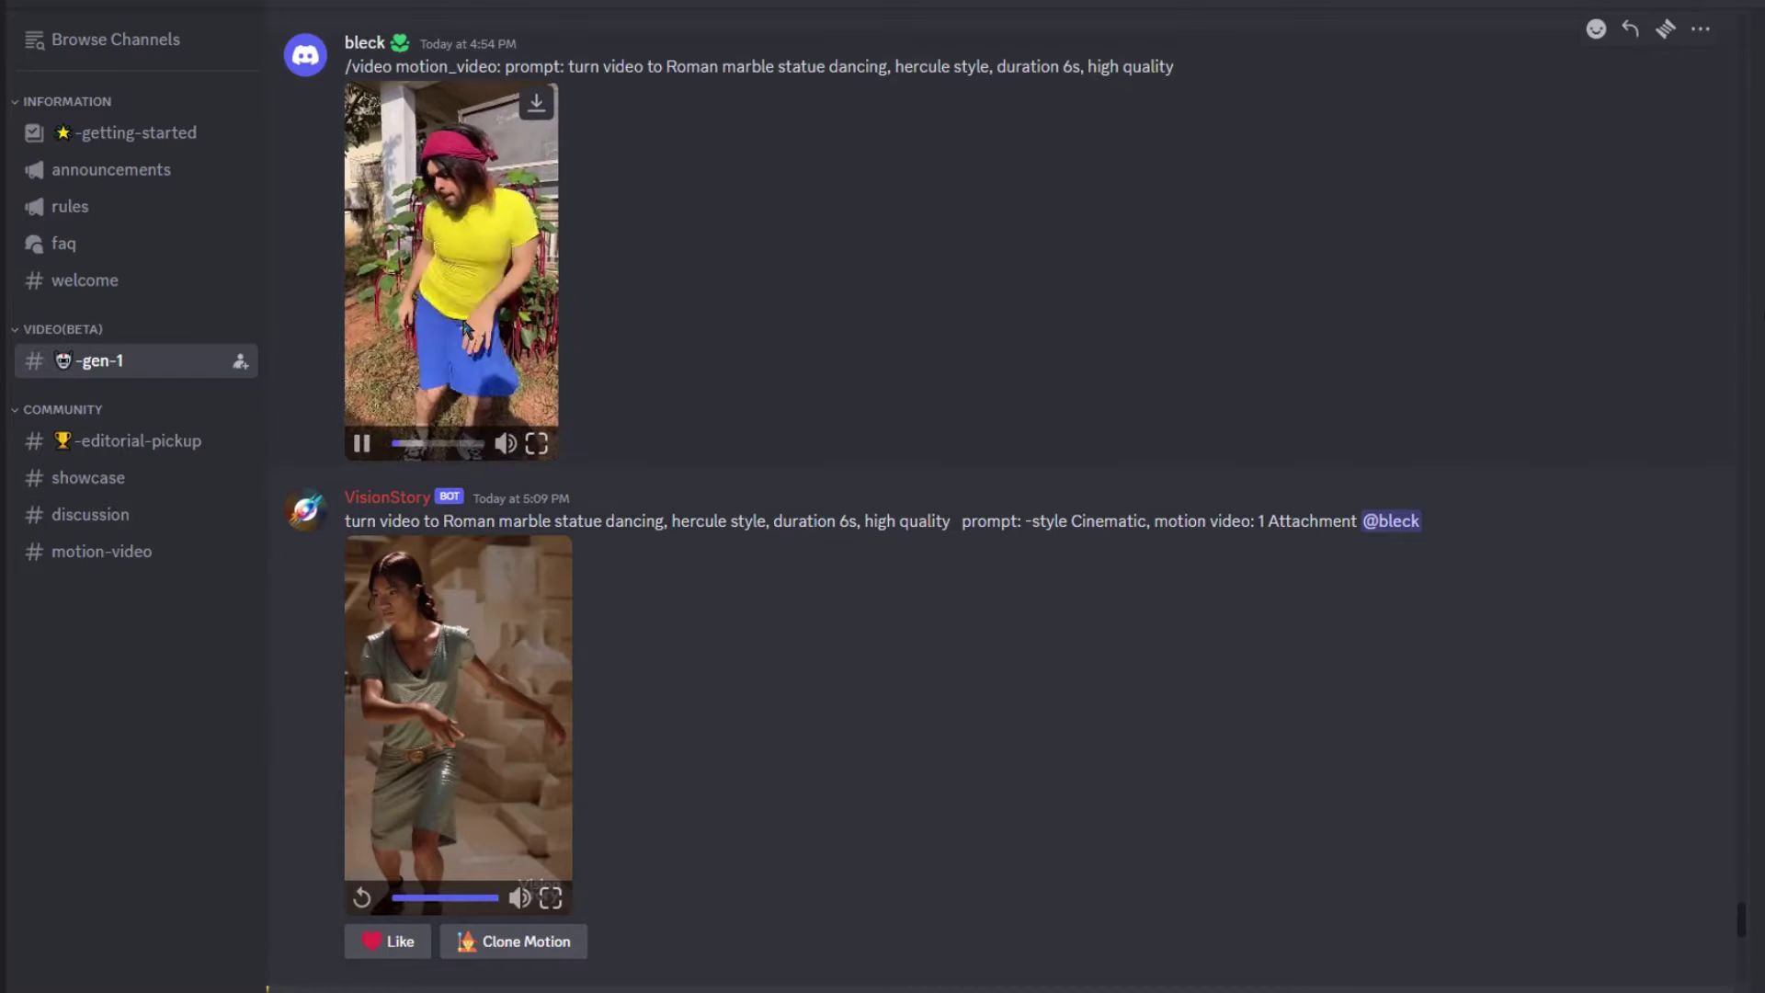
left_click(358, 444)
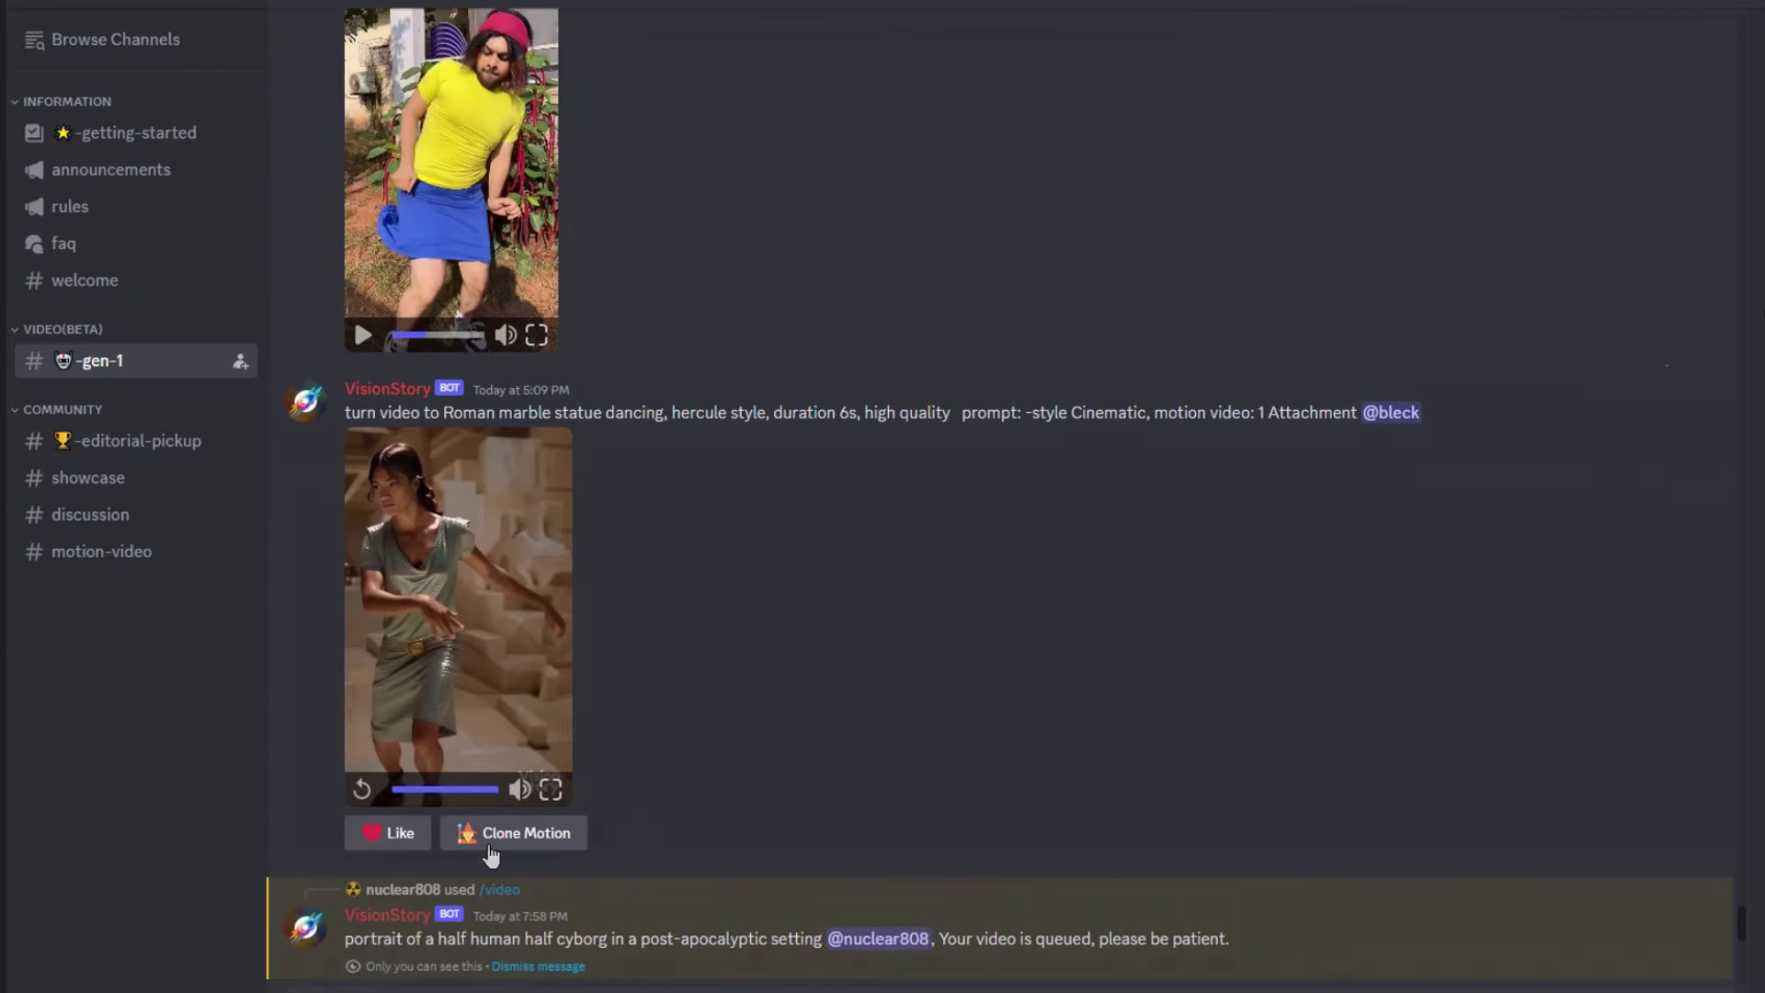
left_click(501, 838)
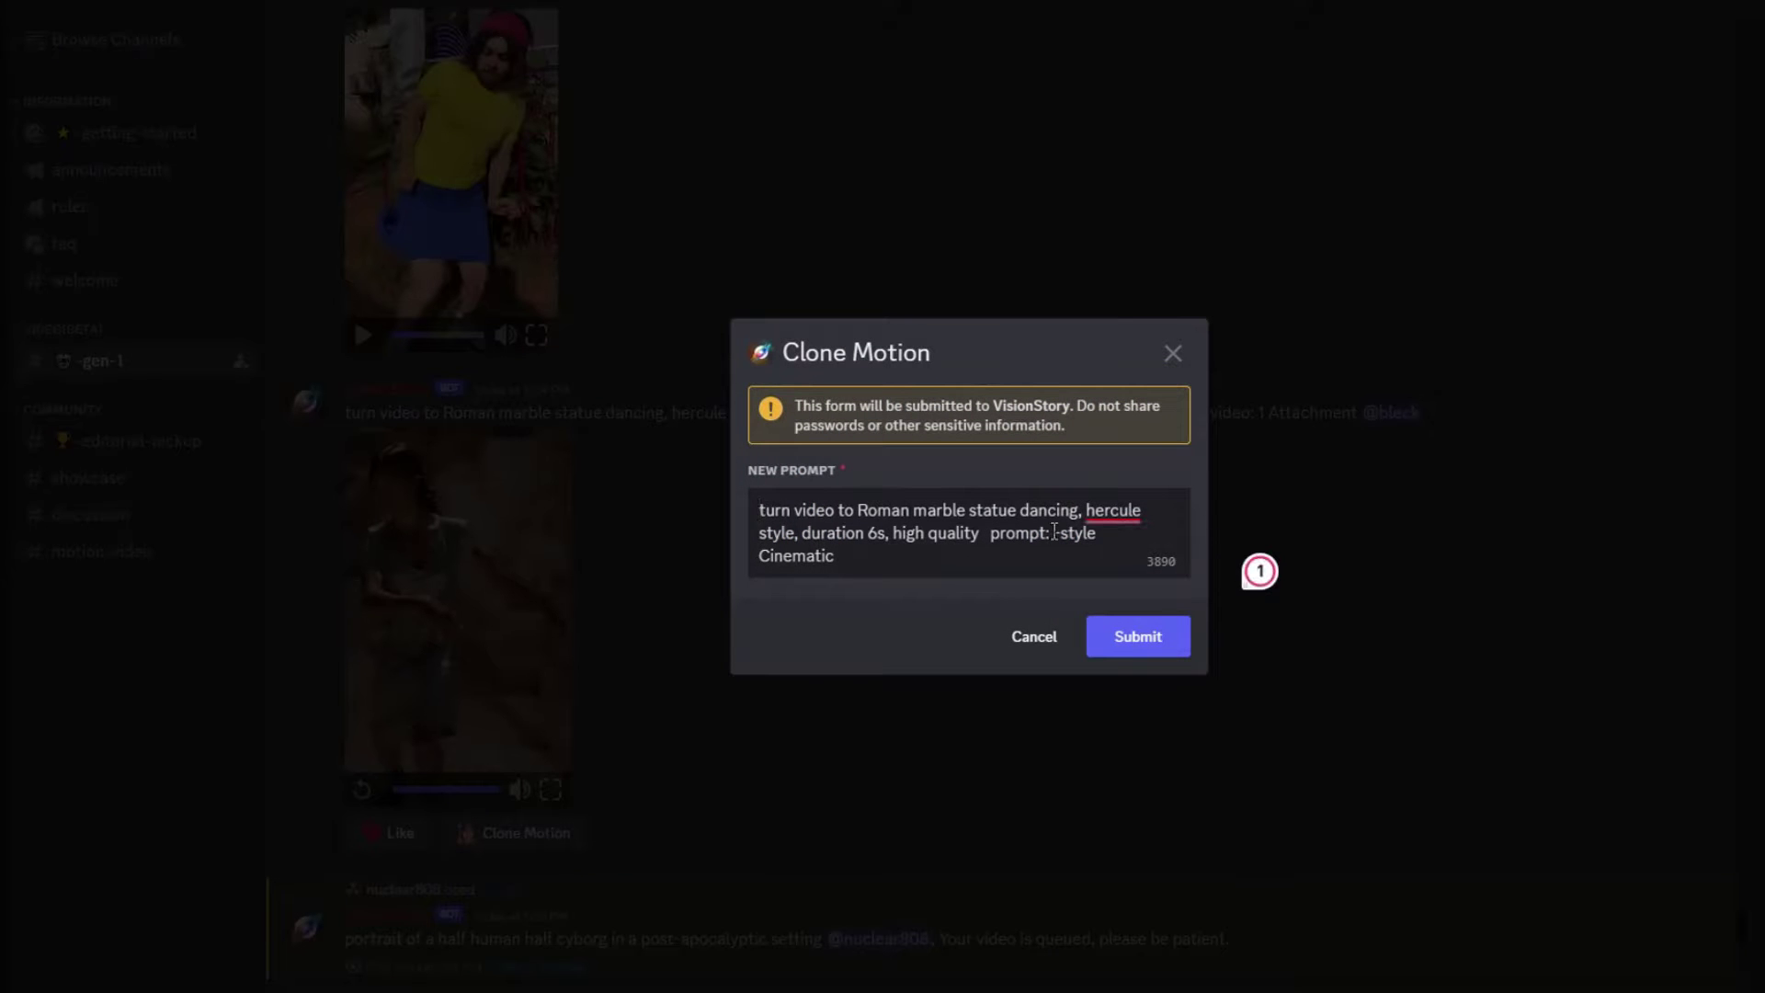
left_click(1032, 642)
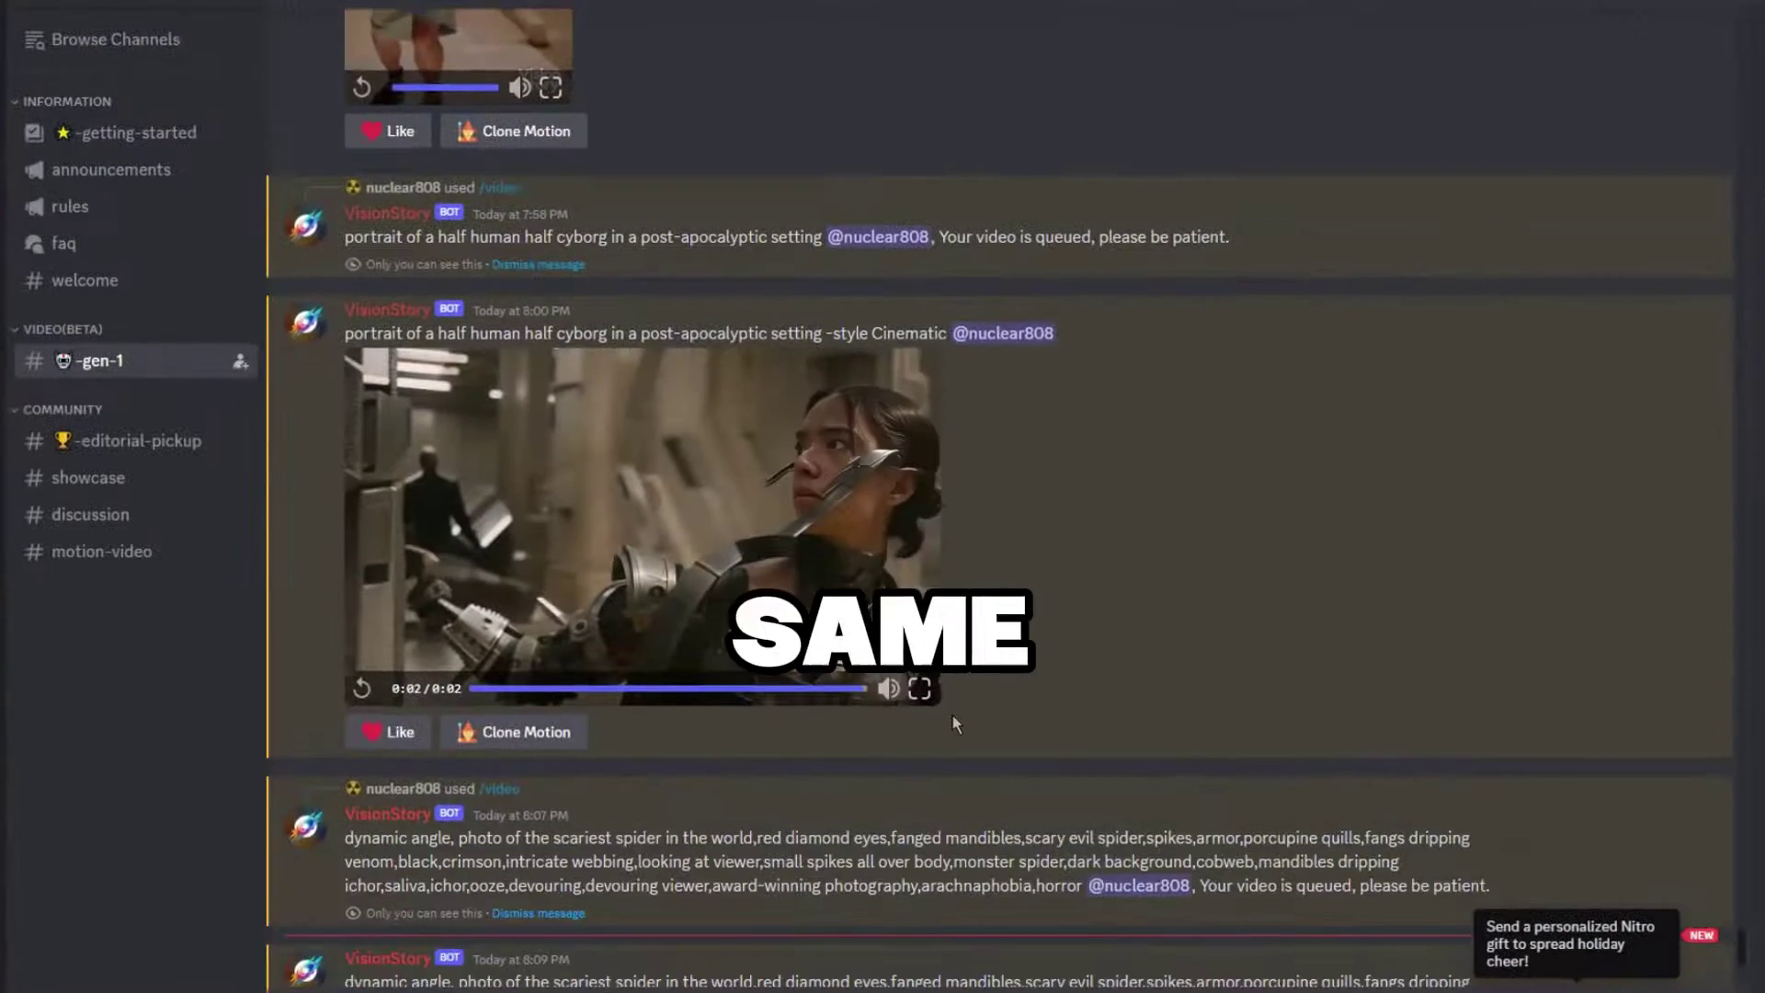
Step: Create a thread from the generated spider video's message with the starter message "a" and open it in full view
scroll(947, 717, "down", 5)
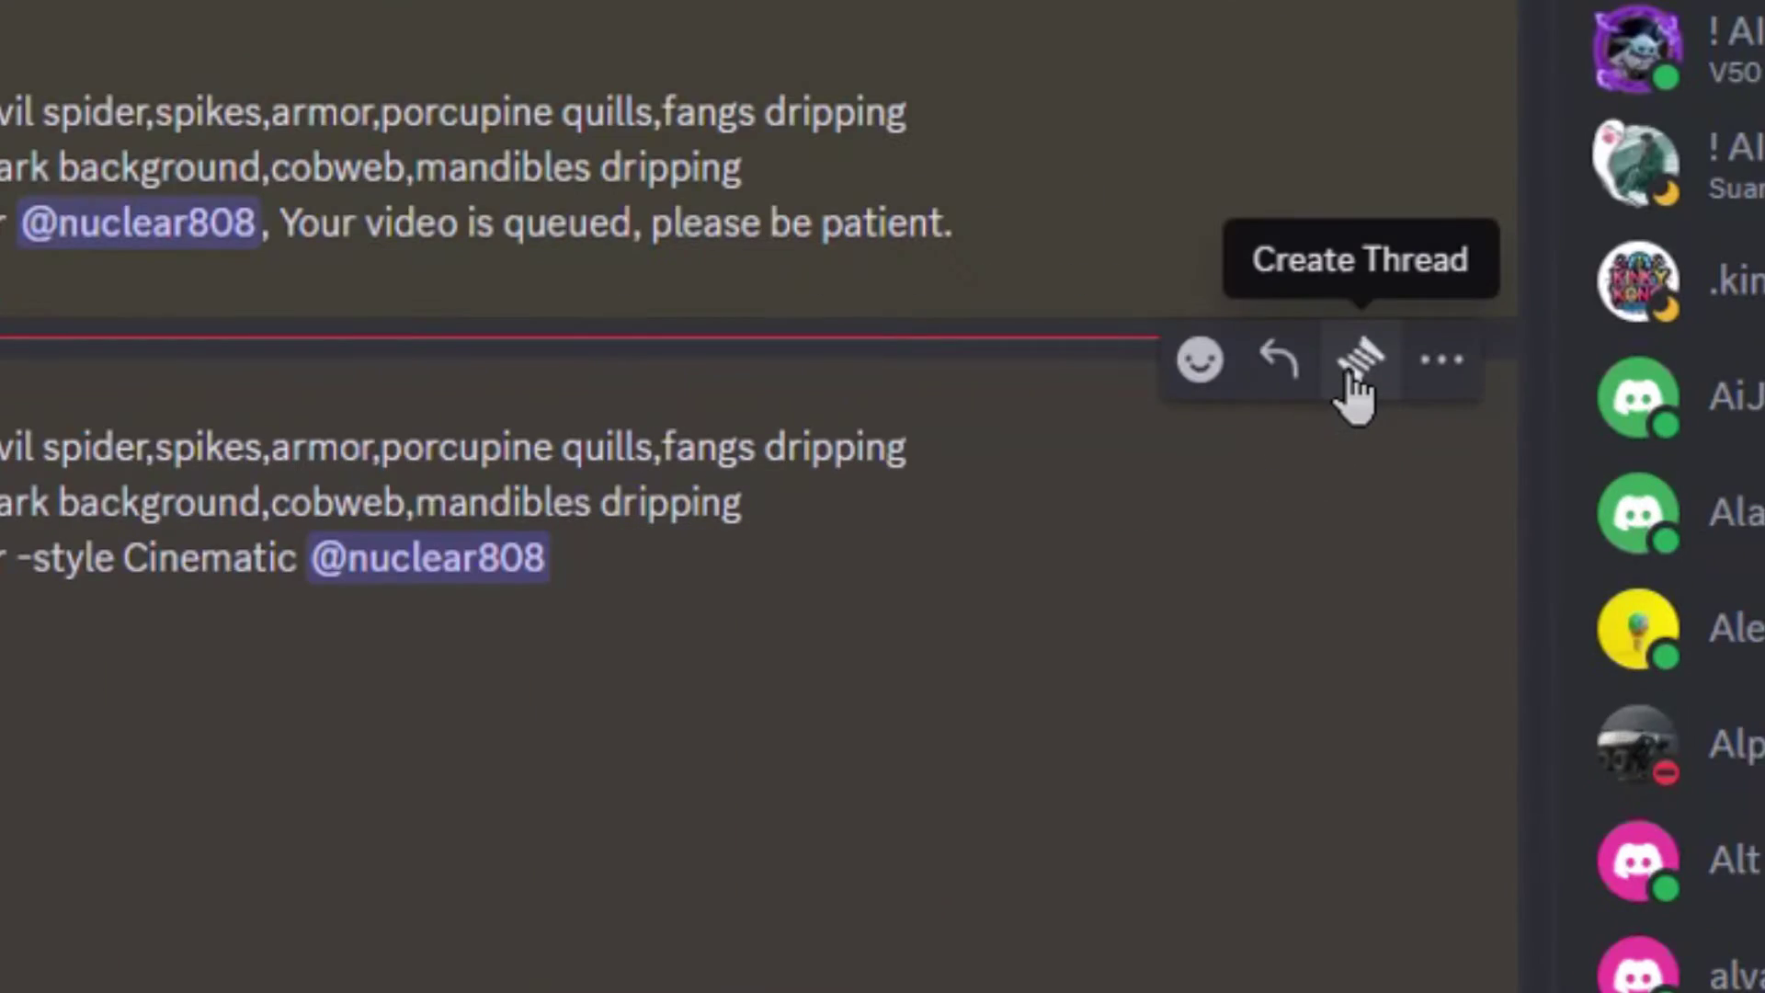
left_click(1665, 452)
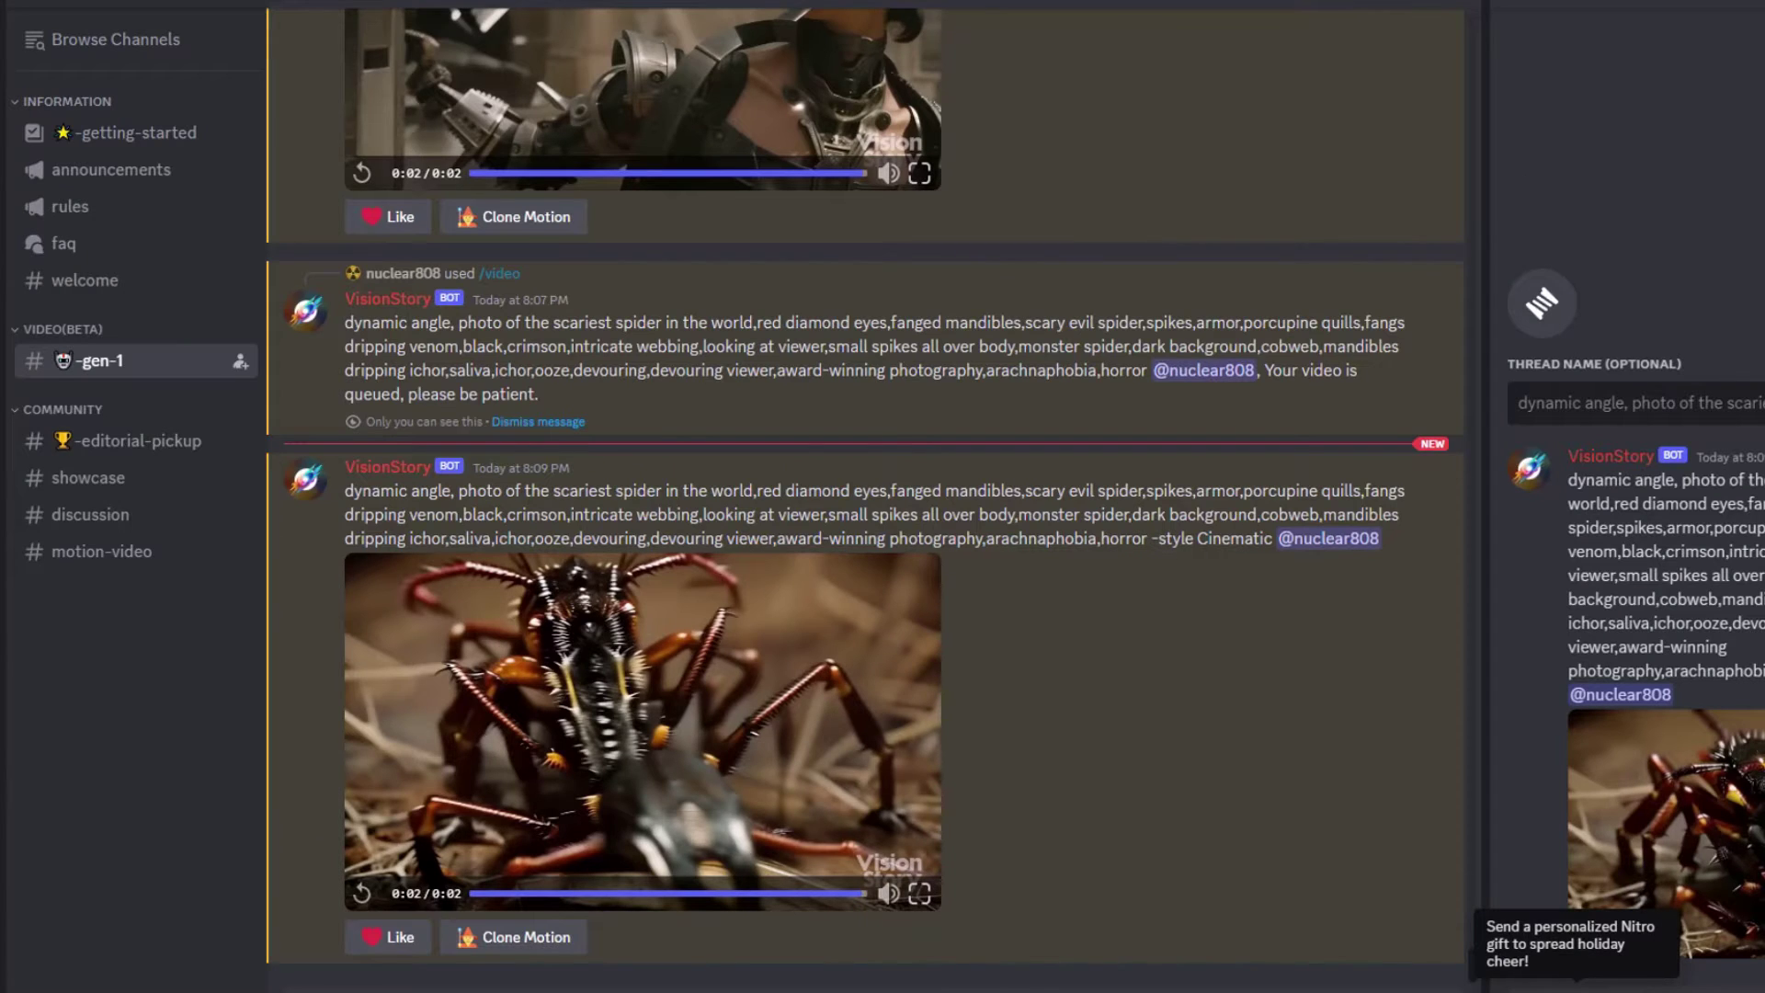
key("Return")
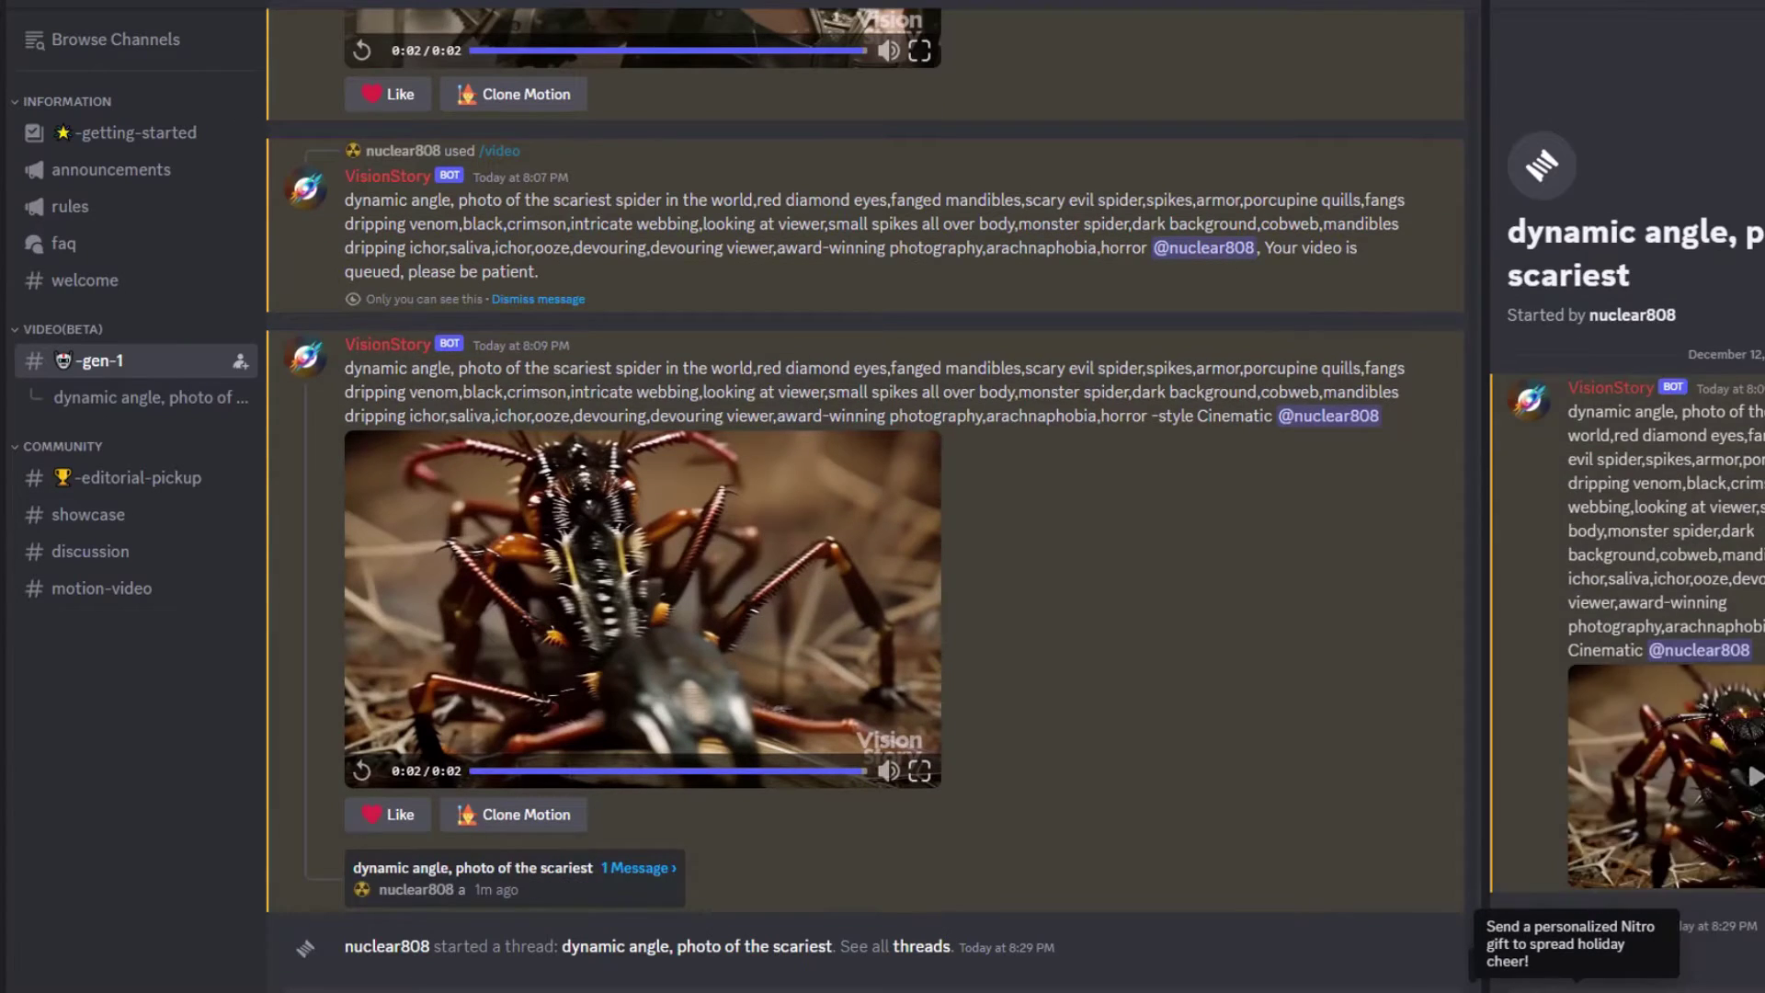
left_click(147, 397)
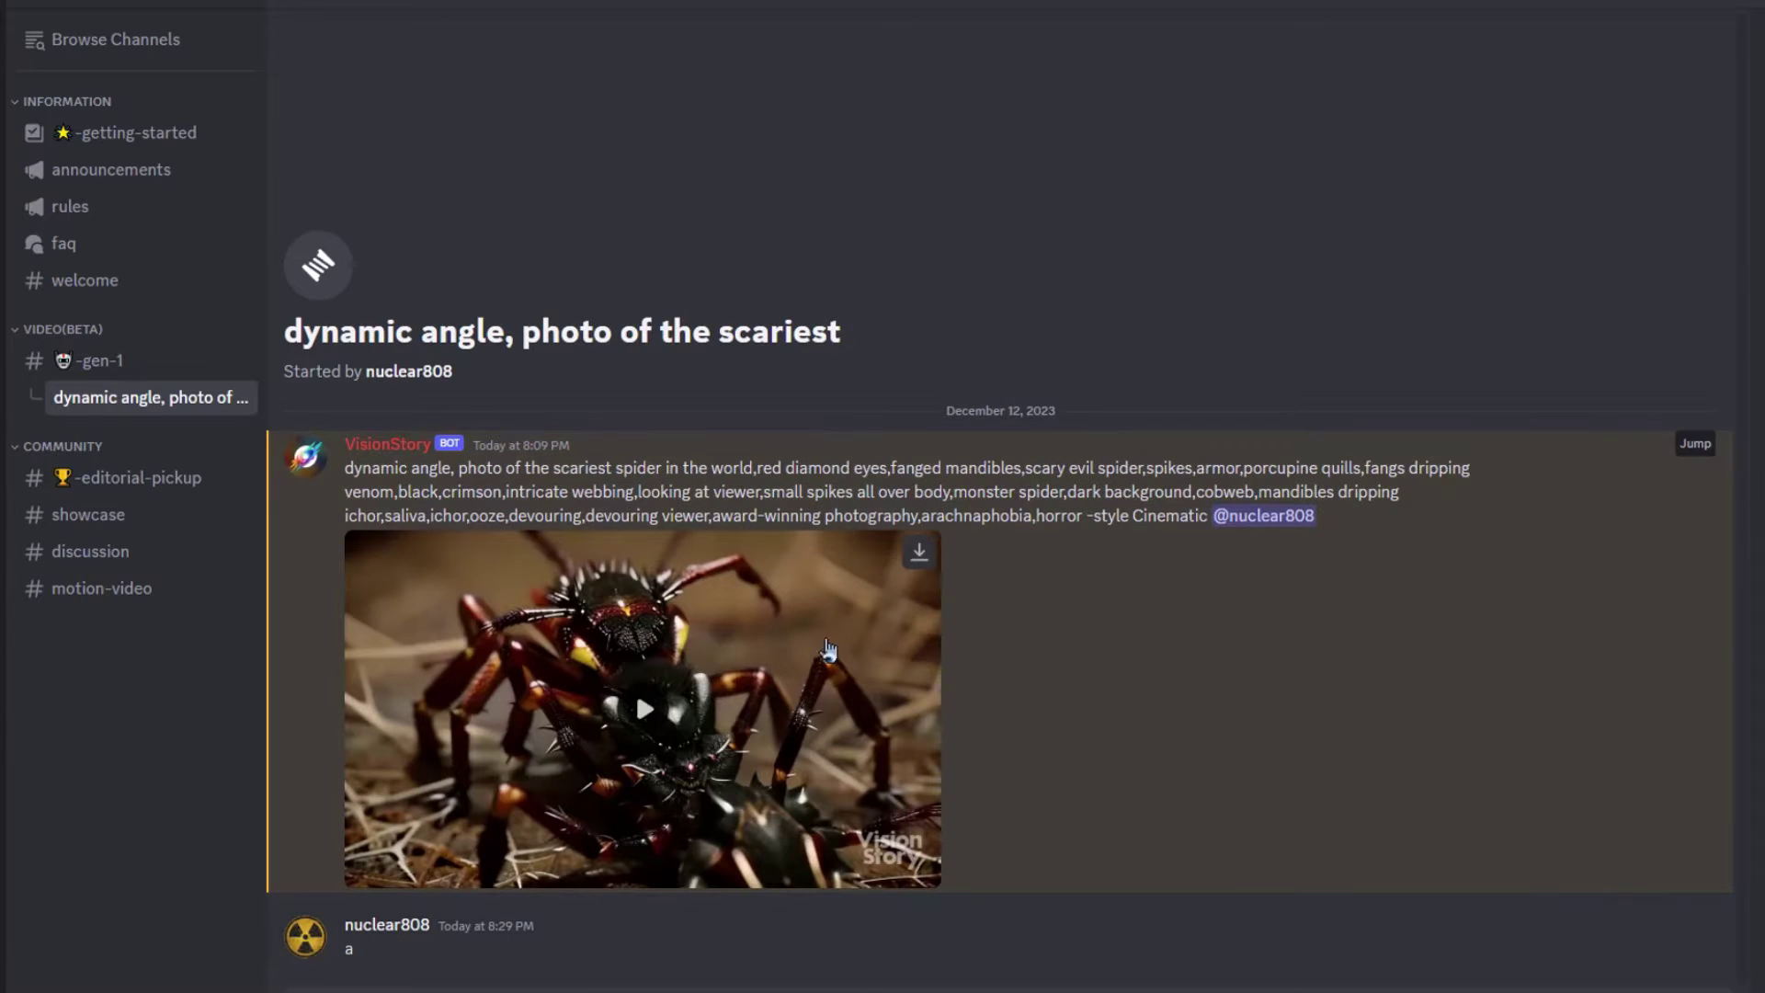
Step: Delete the message "a" from the spider video's thread and return to the gen-1 channel without the thread's side view
left_click(1702, 913)
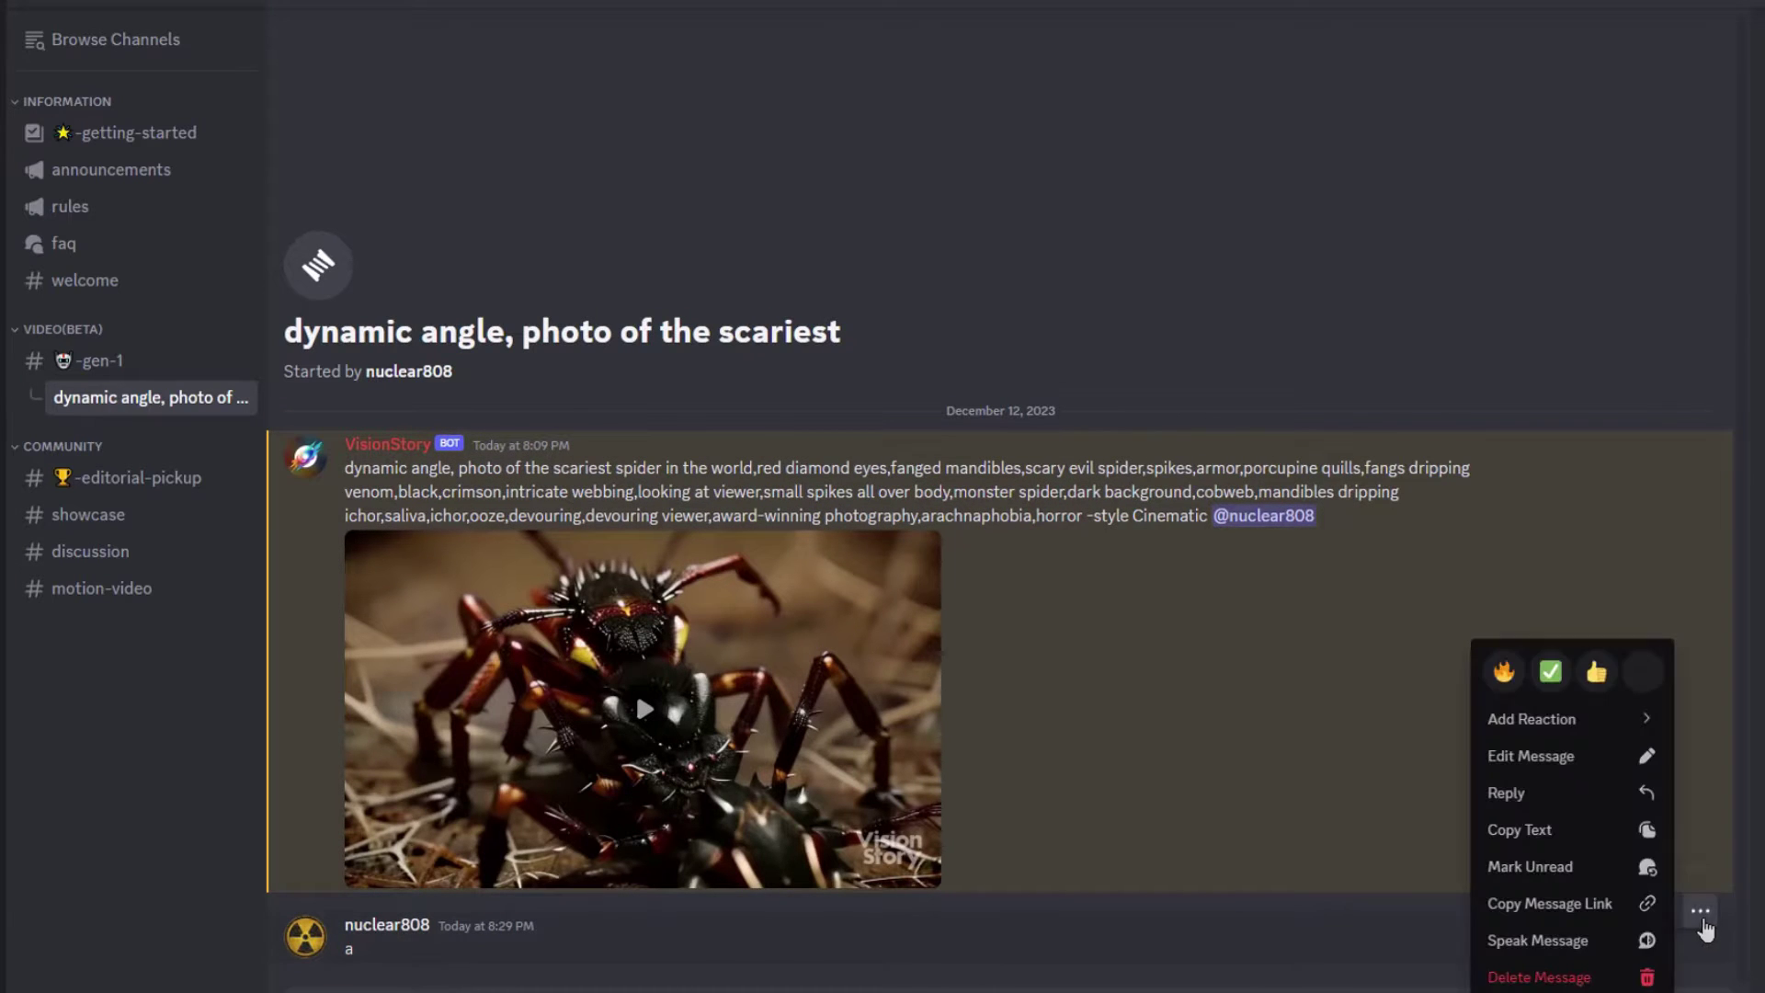
left_click(1539, 977)
left_click(1172, 655)
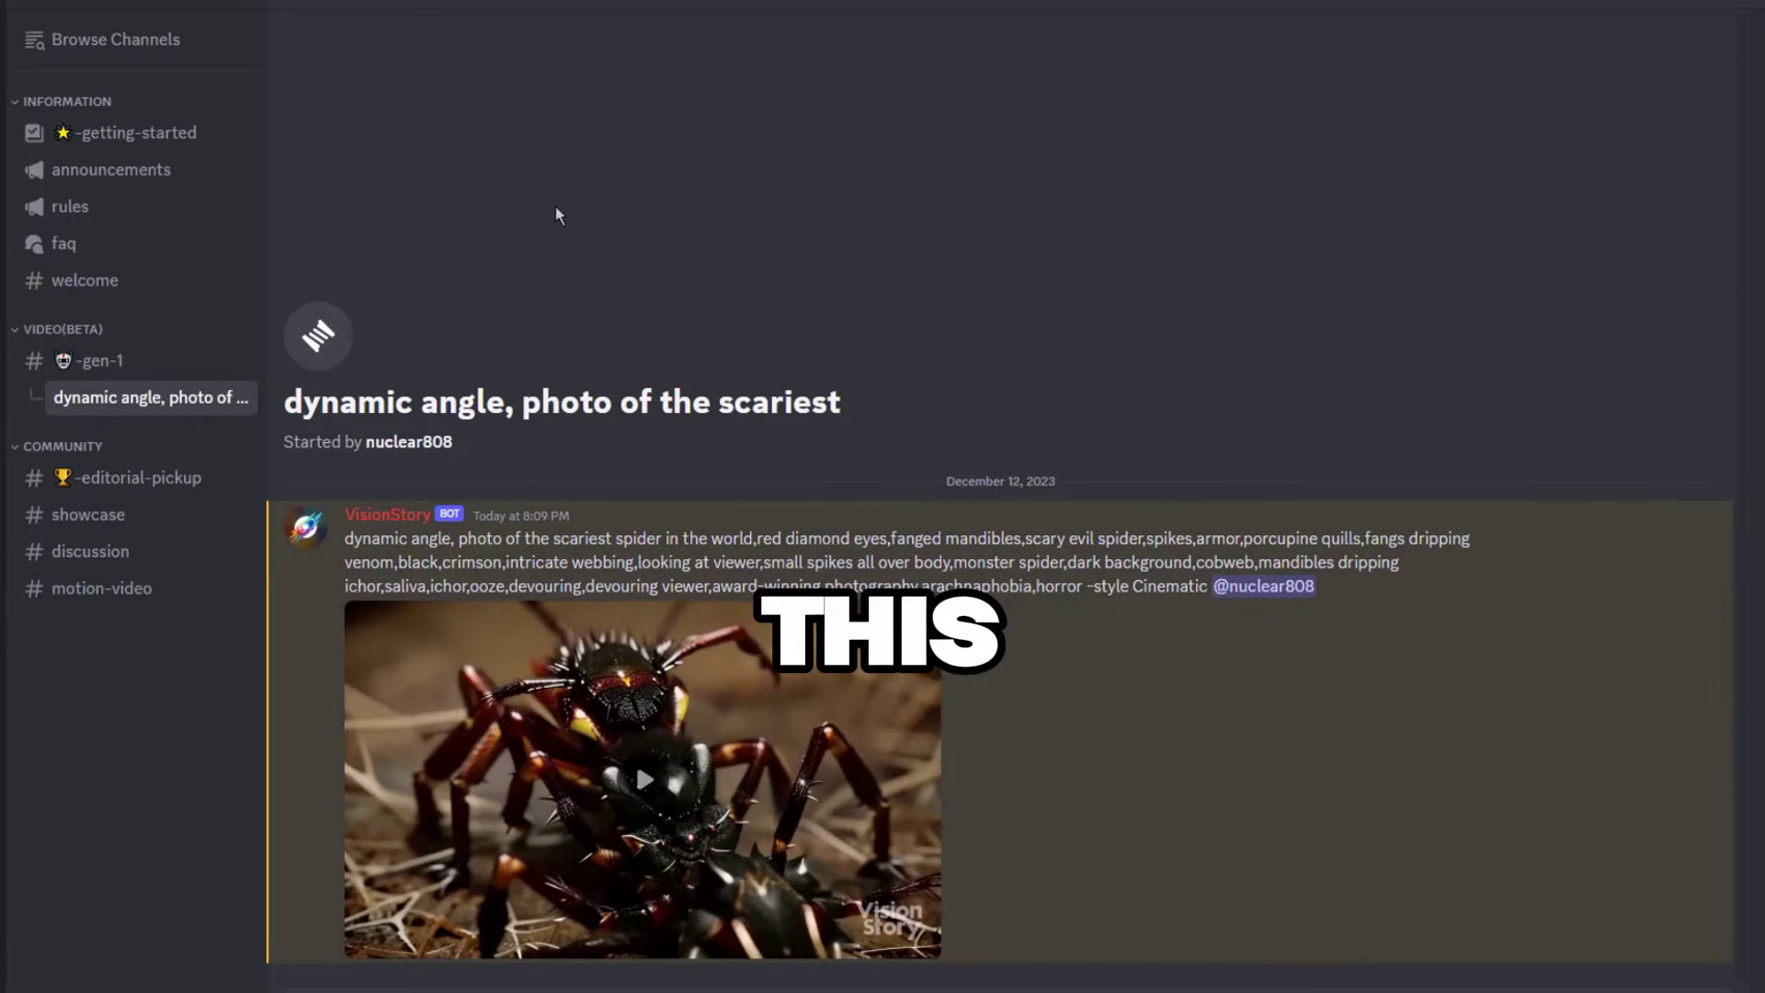
left_click(87, 363)
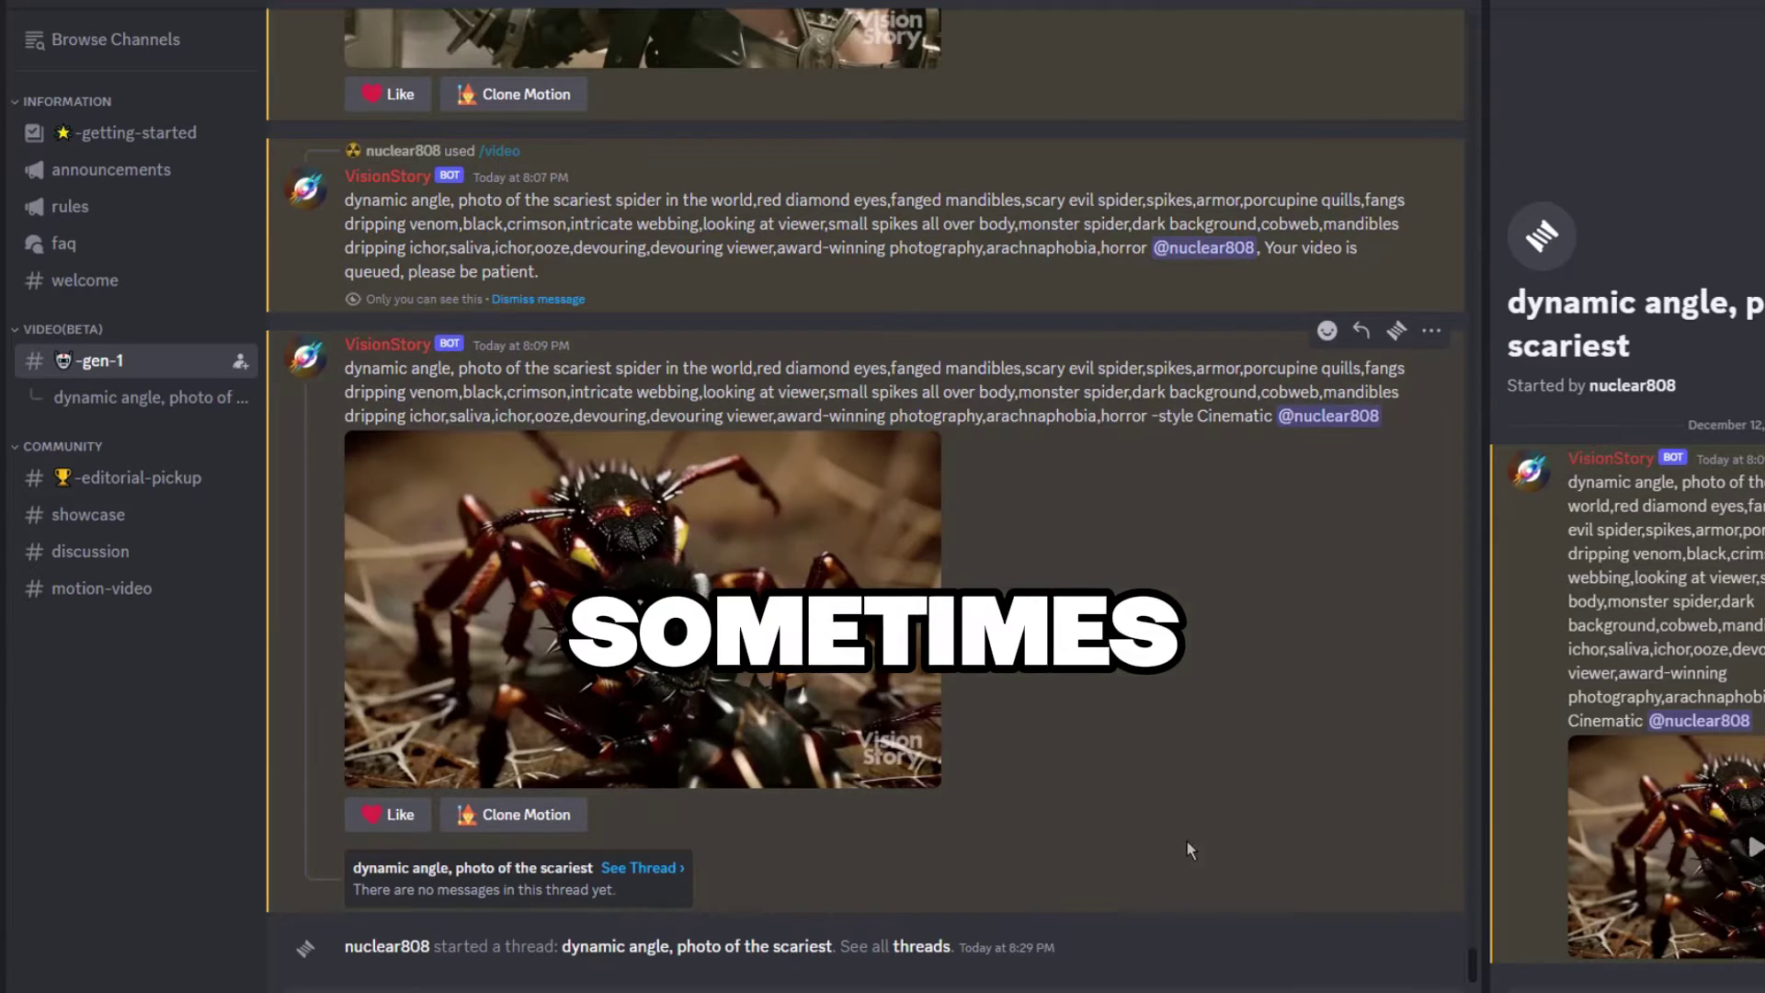
left_click(1727, 5)
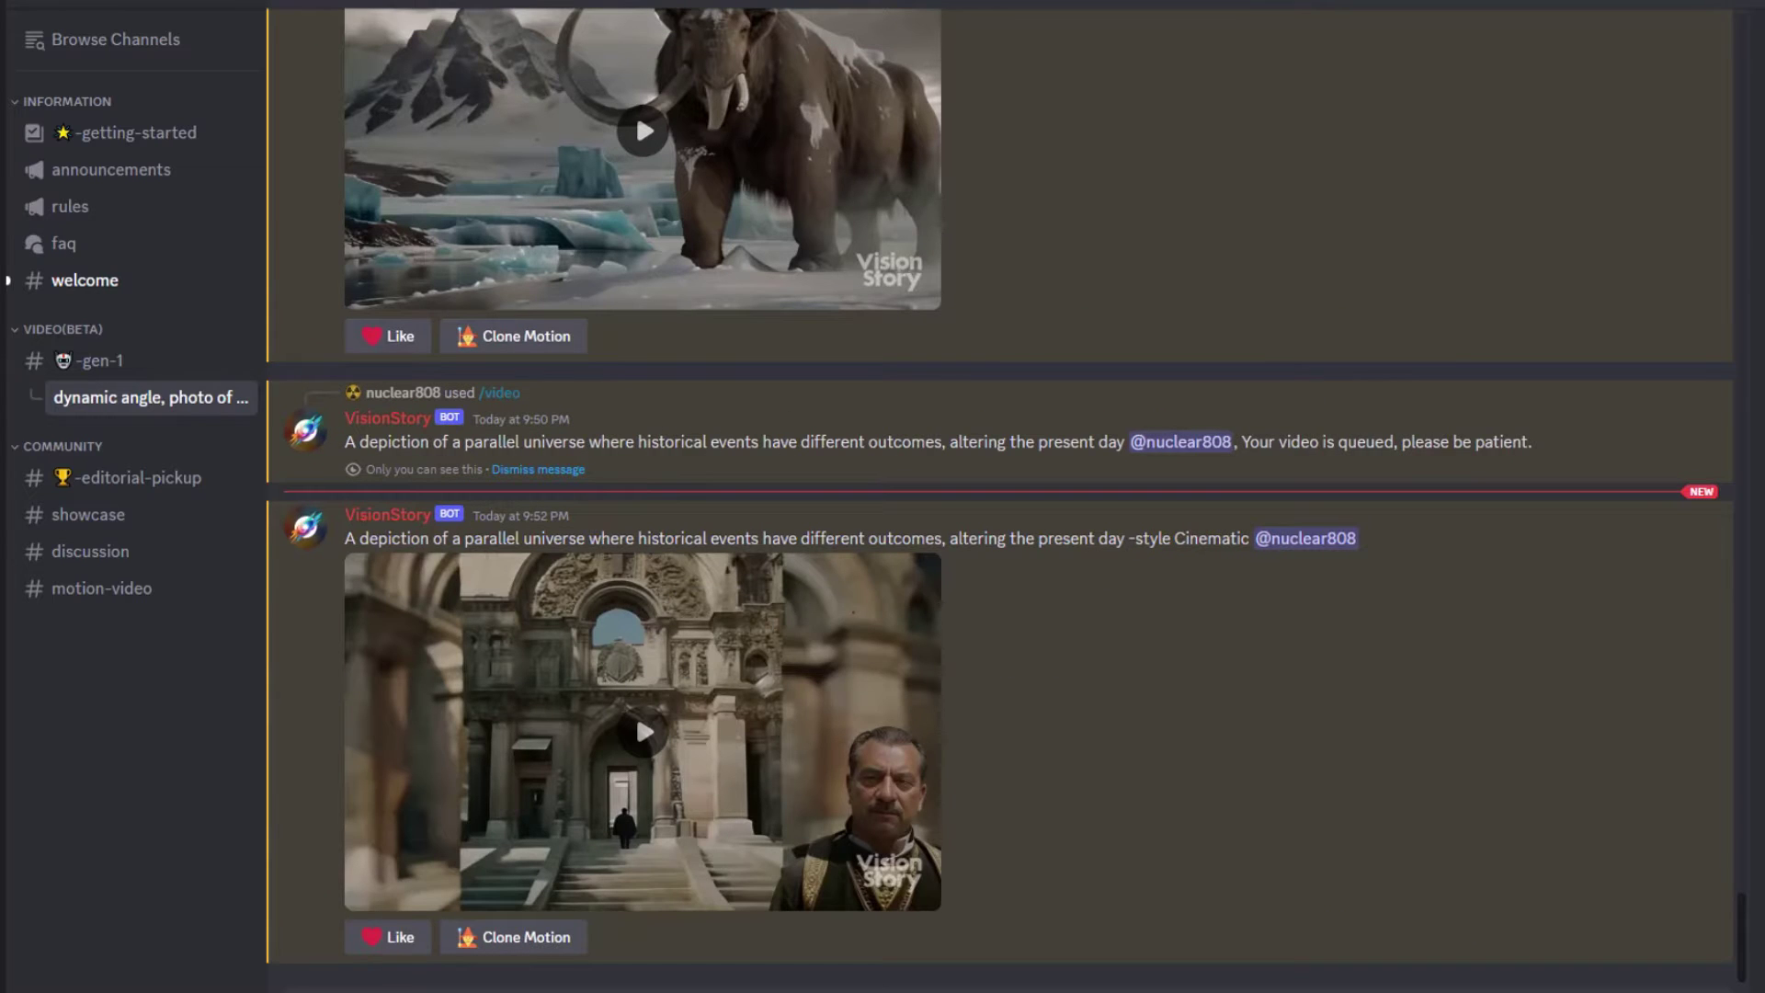
Step: Submit a Clone Motion of the Cinderella video with the prompt changed to a post apocalyptic environment showcasing a cyborg in an urban neon futuristic environment
left_click_drag(1523, 439, 1045, 628)
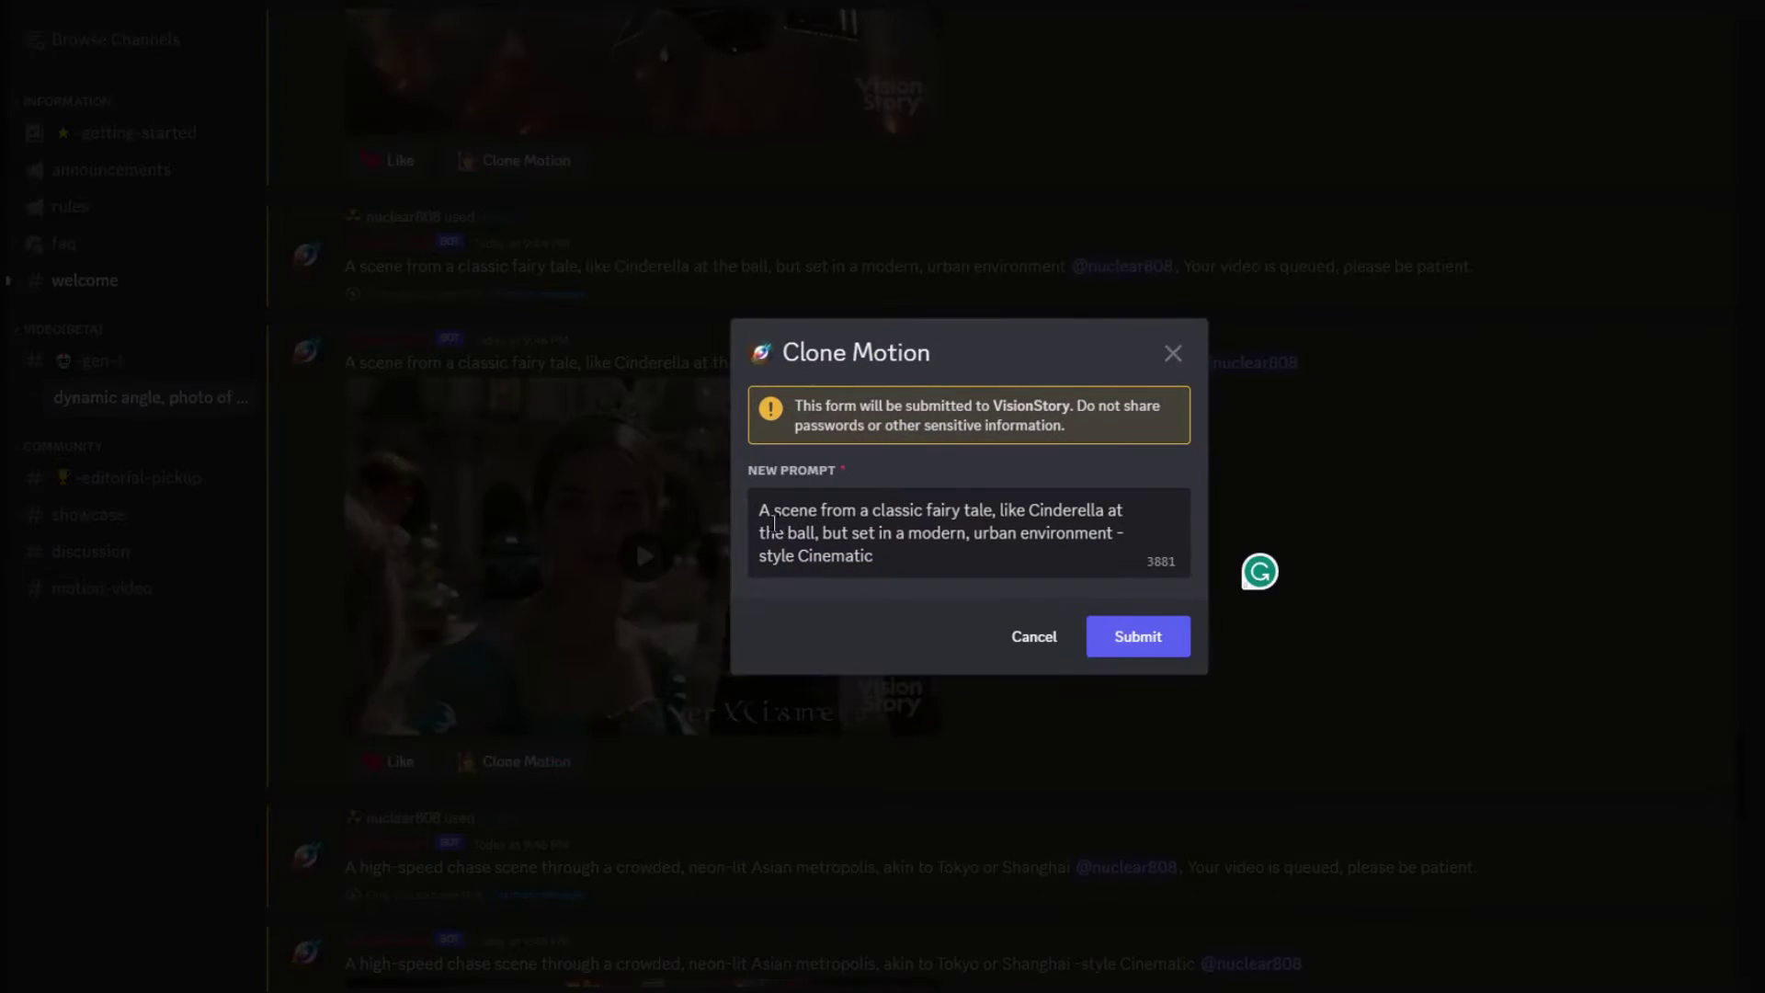
left_click_drag(916, 556, 767, 506)
left_click_drag(994, 509, 872, 509)
type("post apocalyptic")
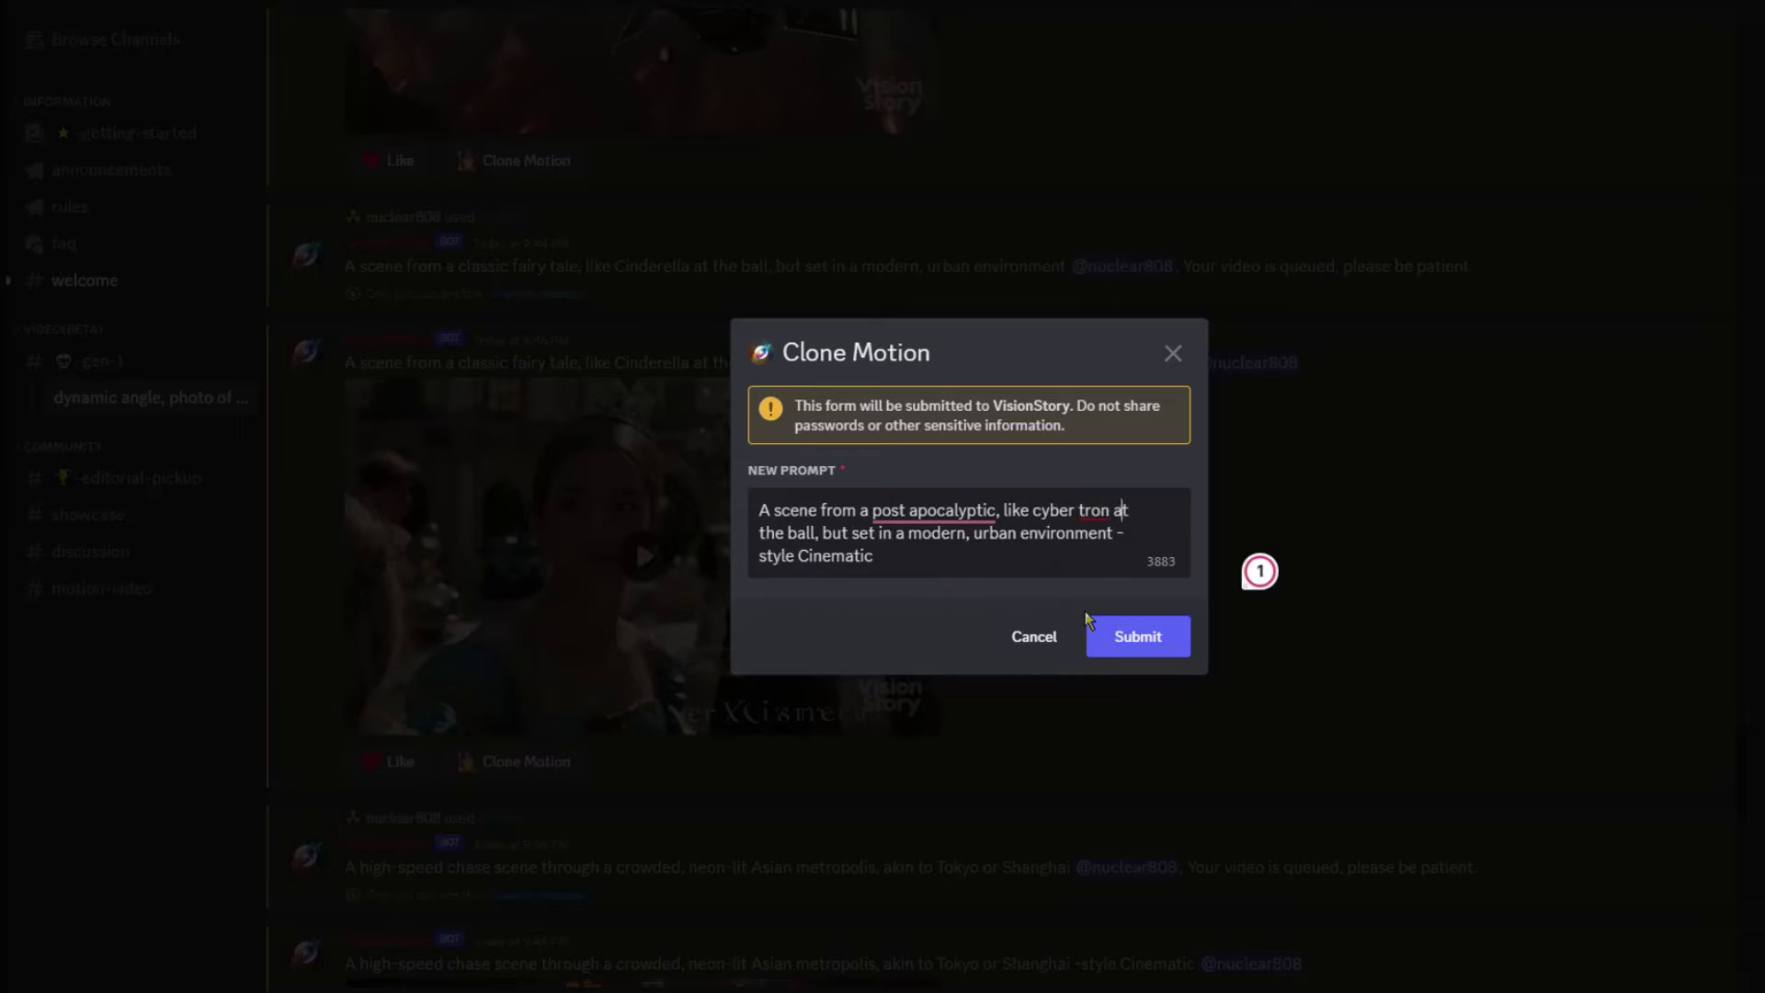
left_click(1136, 636)
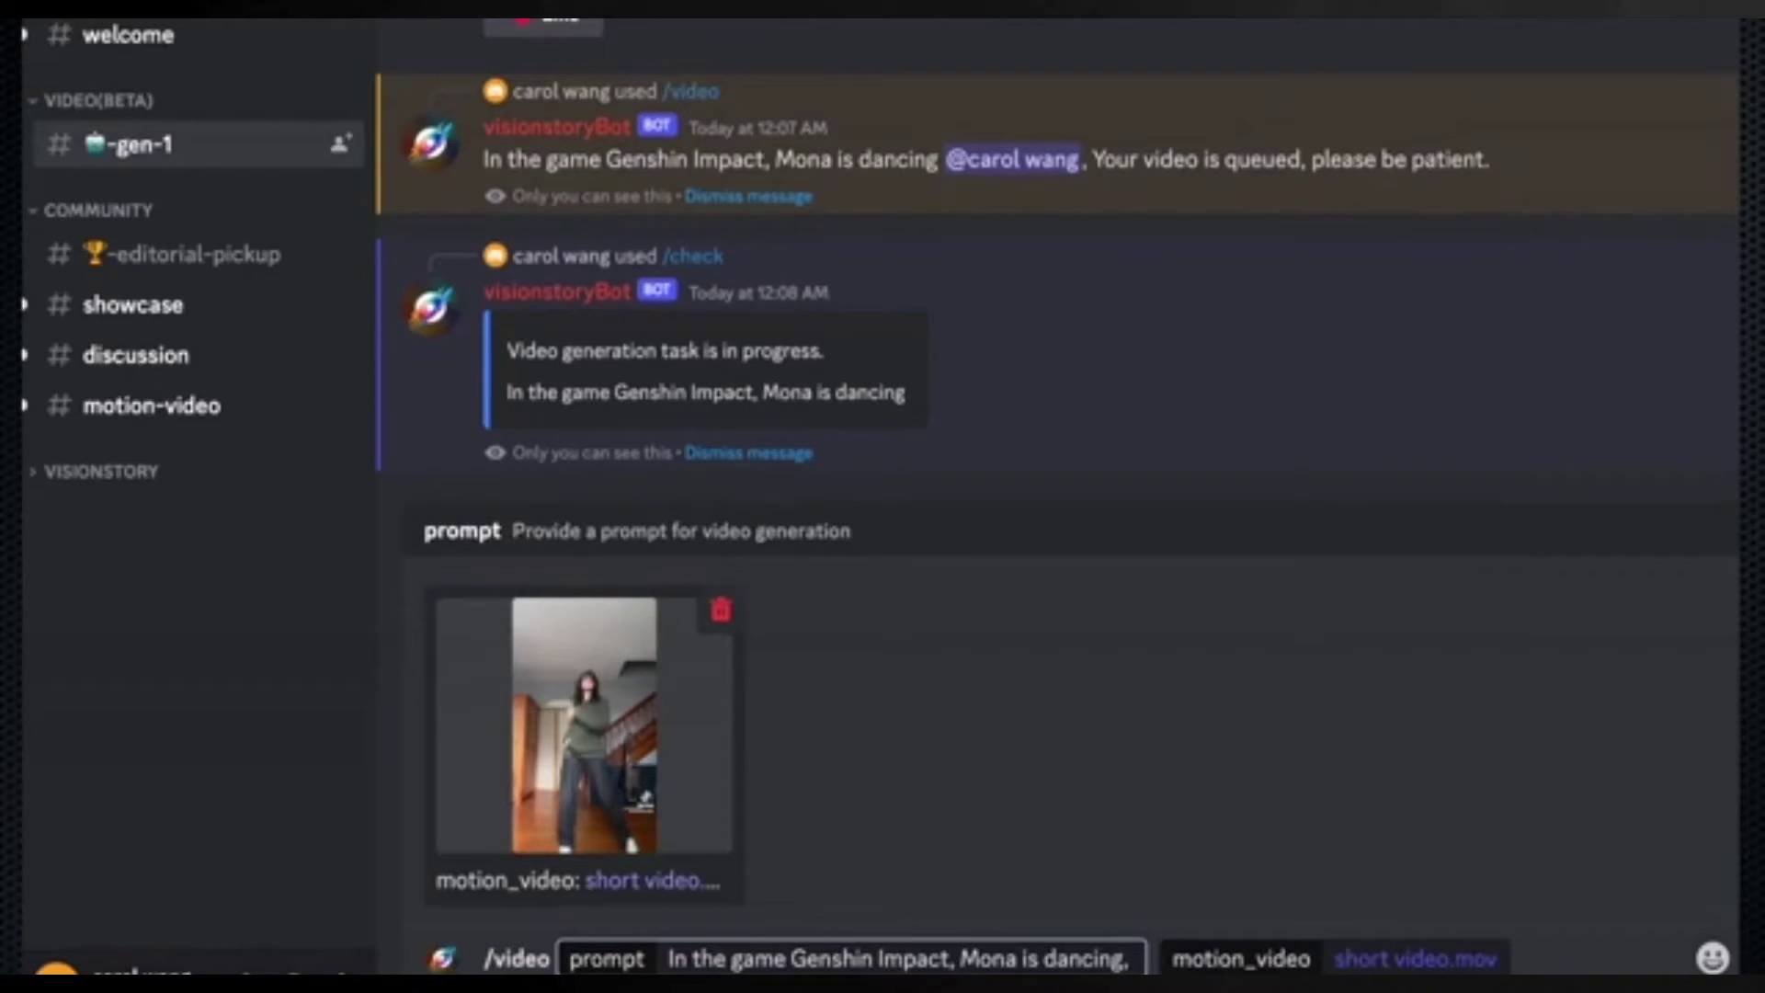
Step: Append ", -ar 9:16, -duration 6" to the /video prompt "In the game Genshin Impact, Mona is dancing" that uses short video.mov as motion video
type(", -ar 9:16, -duration 6")
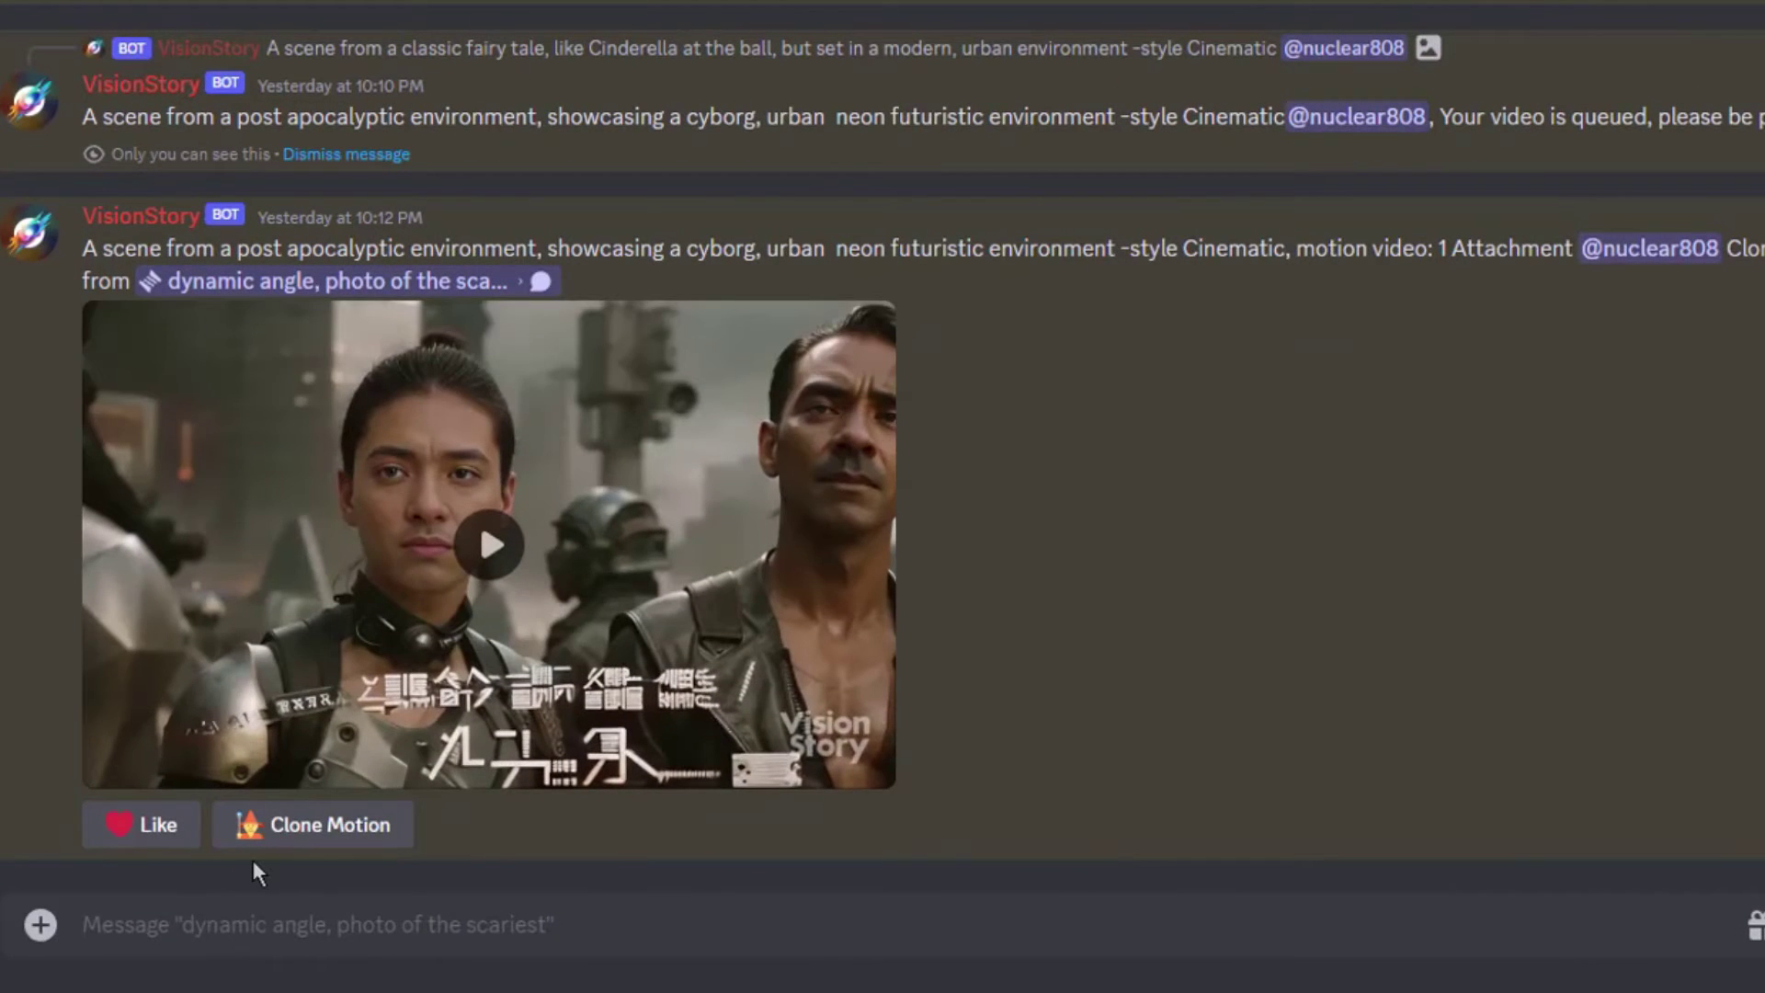
Step: Submit /video in the thread with prompt "full metal robotic cyborg dancing, -ar 16:9, -duration 6, high quality" and openpose6.mp4 as motion_video
type("/video")
key("Return")
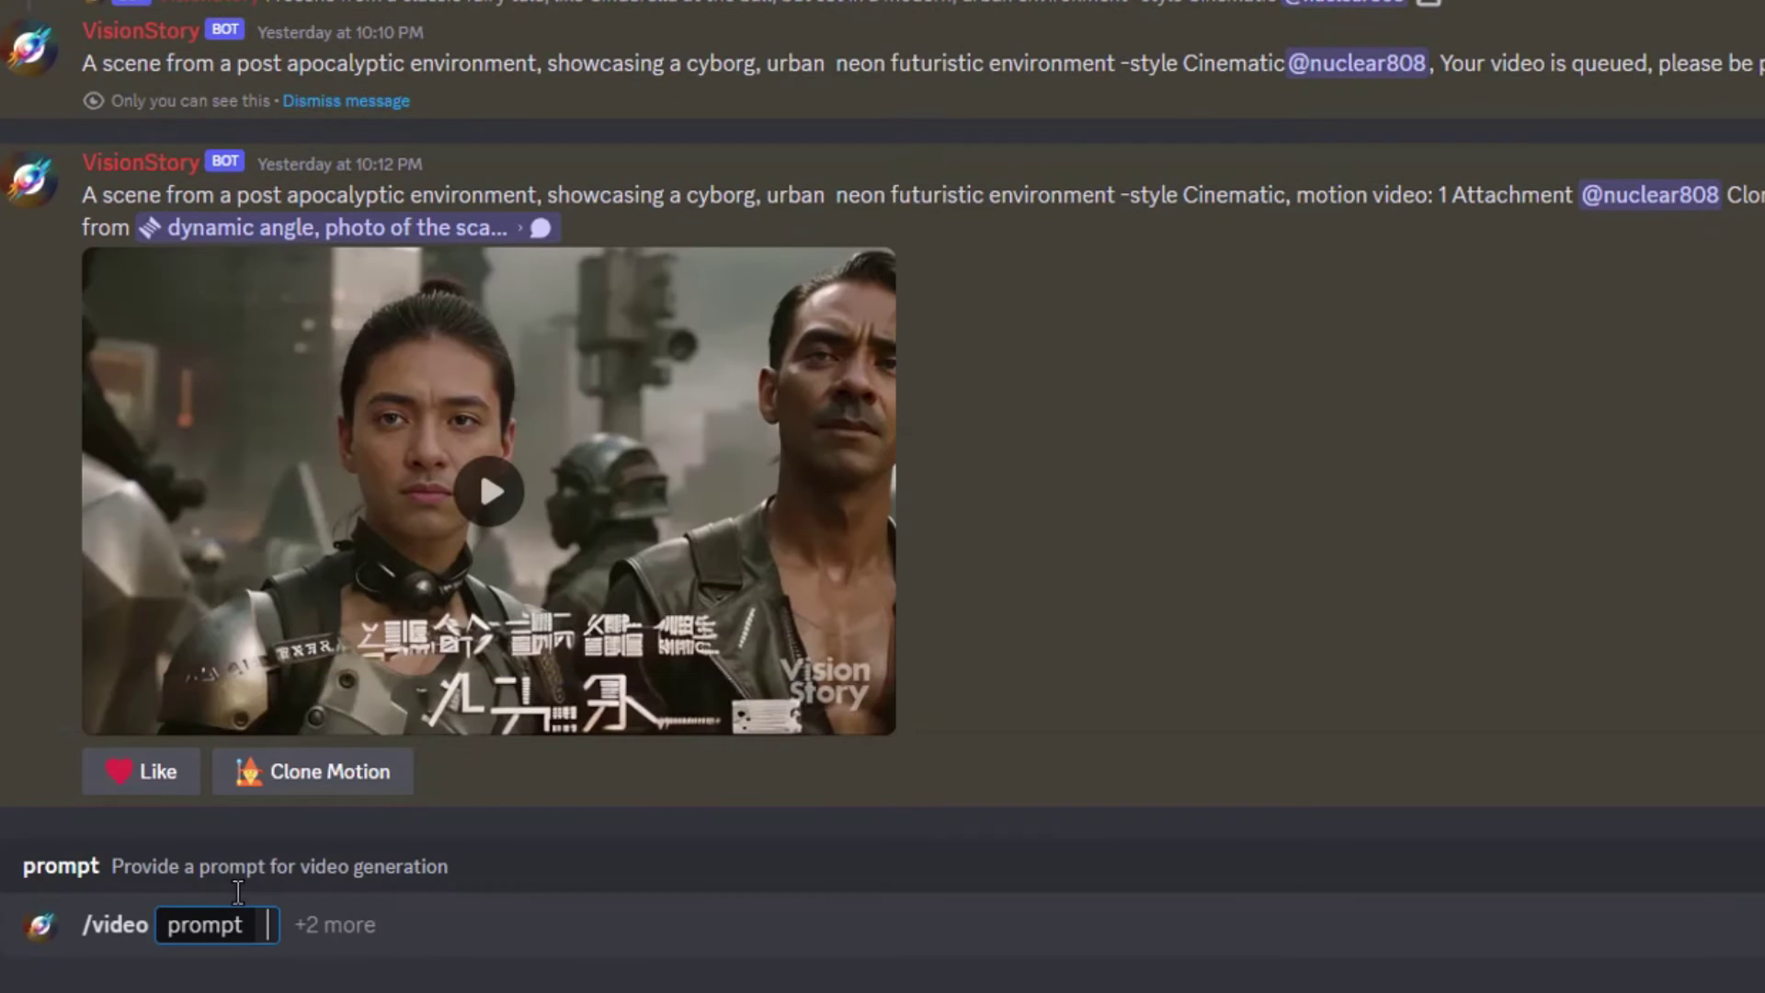
type("full metal robotic cyborg dancing, -ar 16:9, -duration 6, high quality")
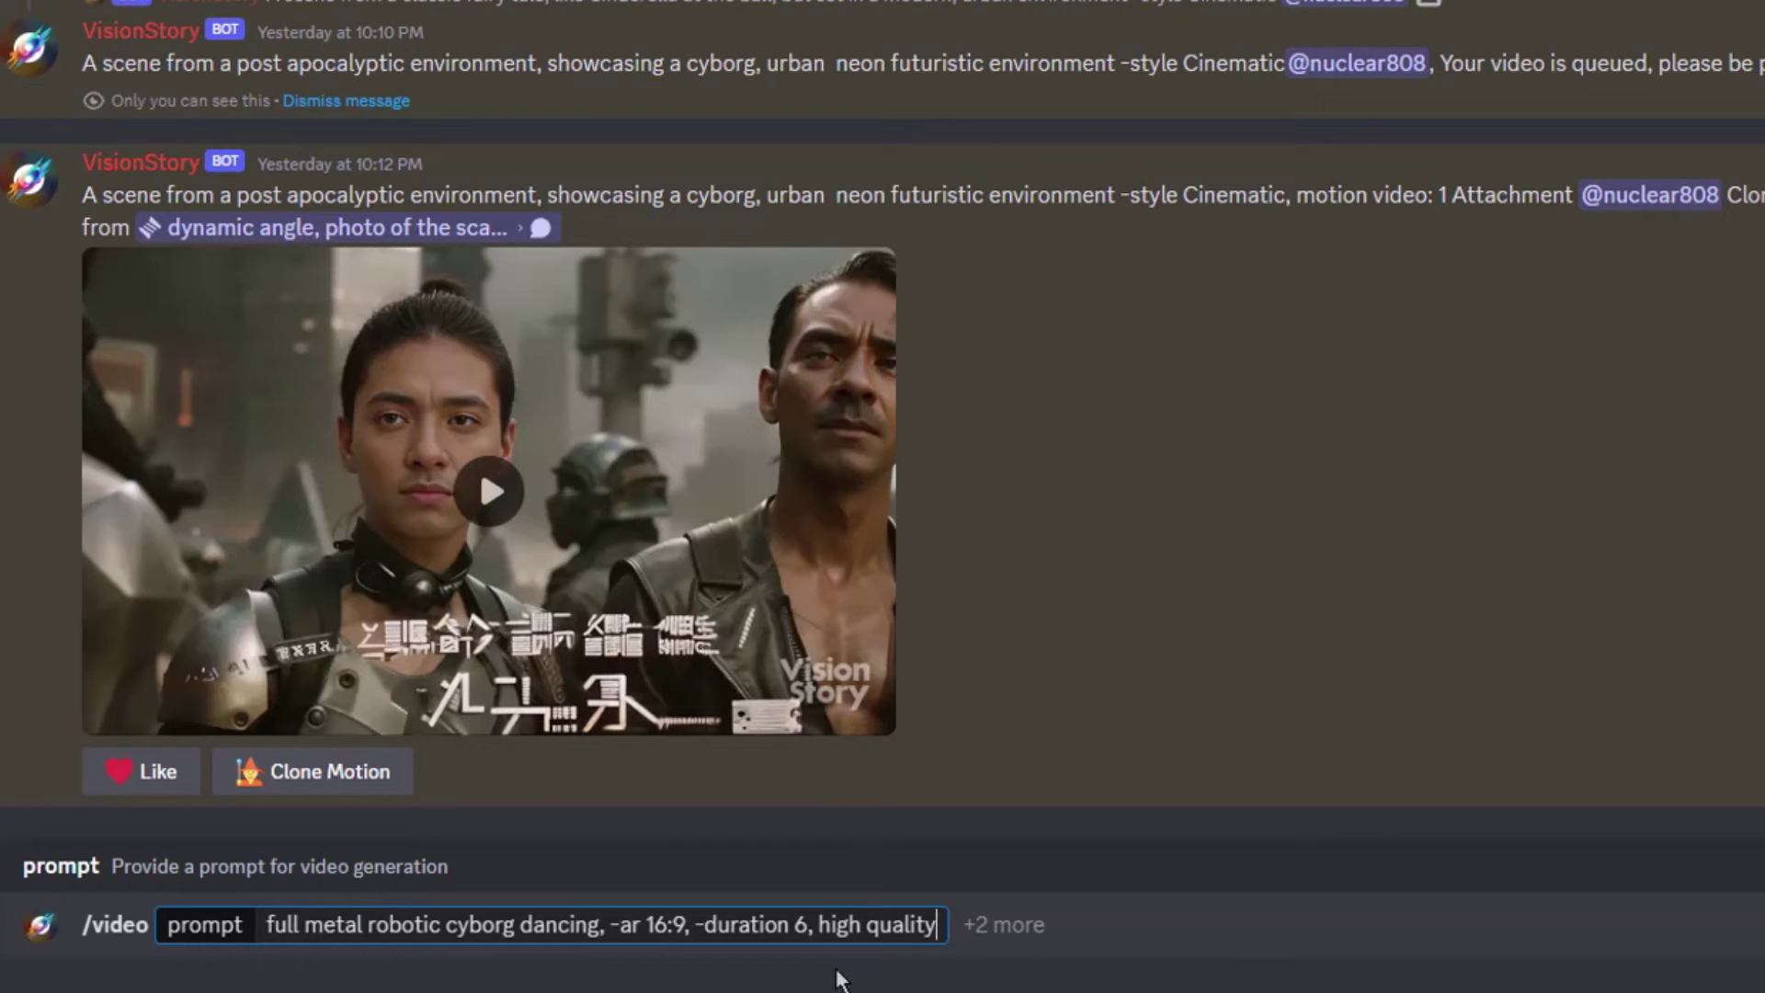
left_click(1015, 926)
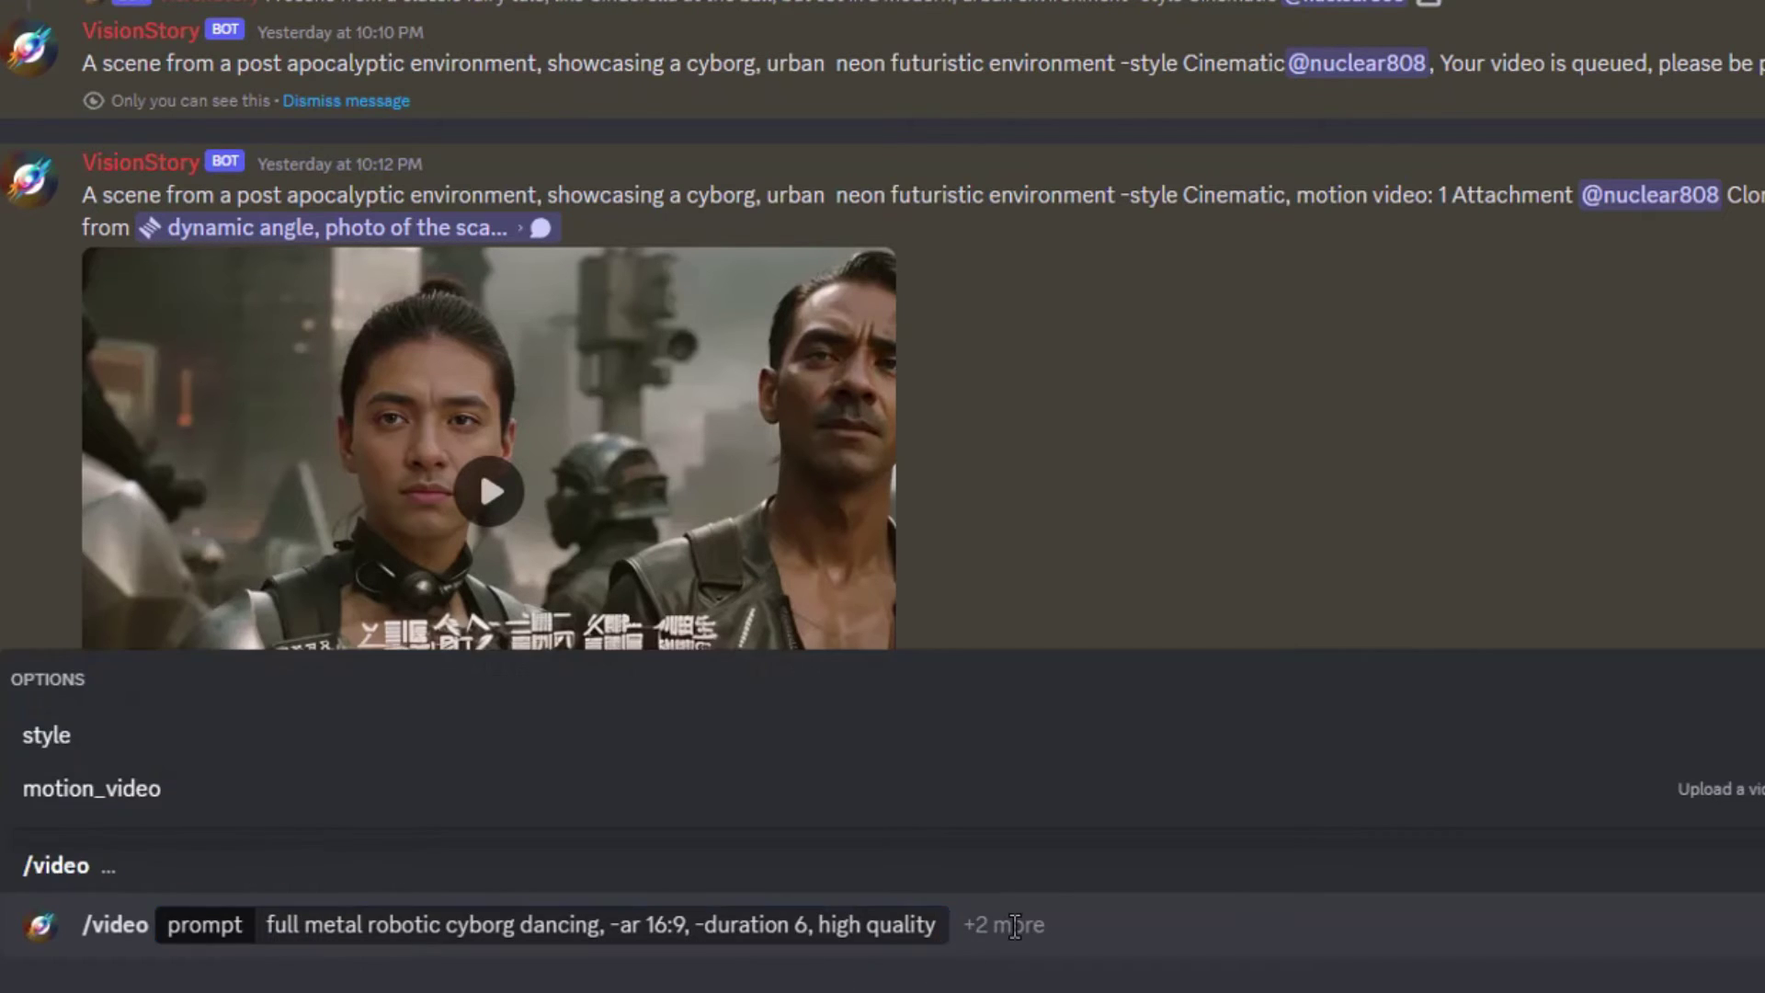
left_click(135, 791)
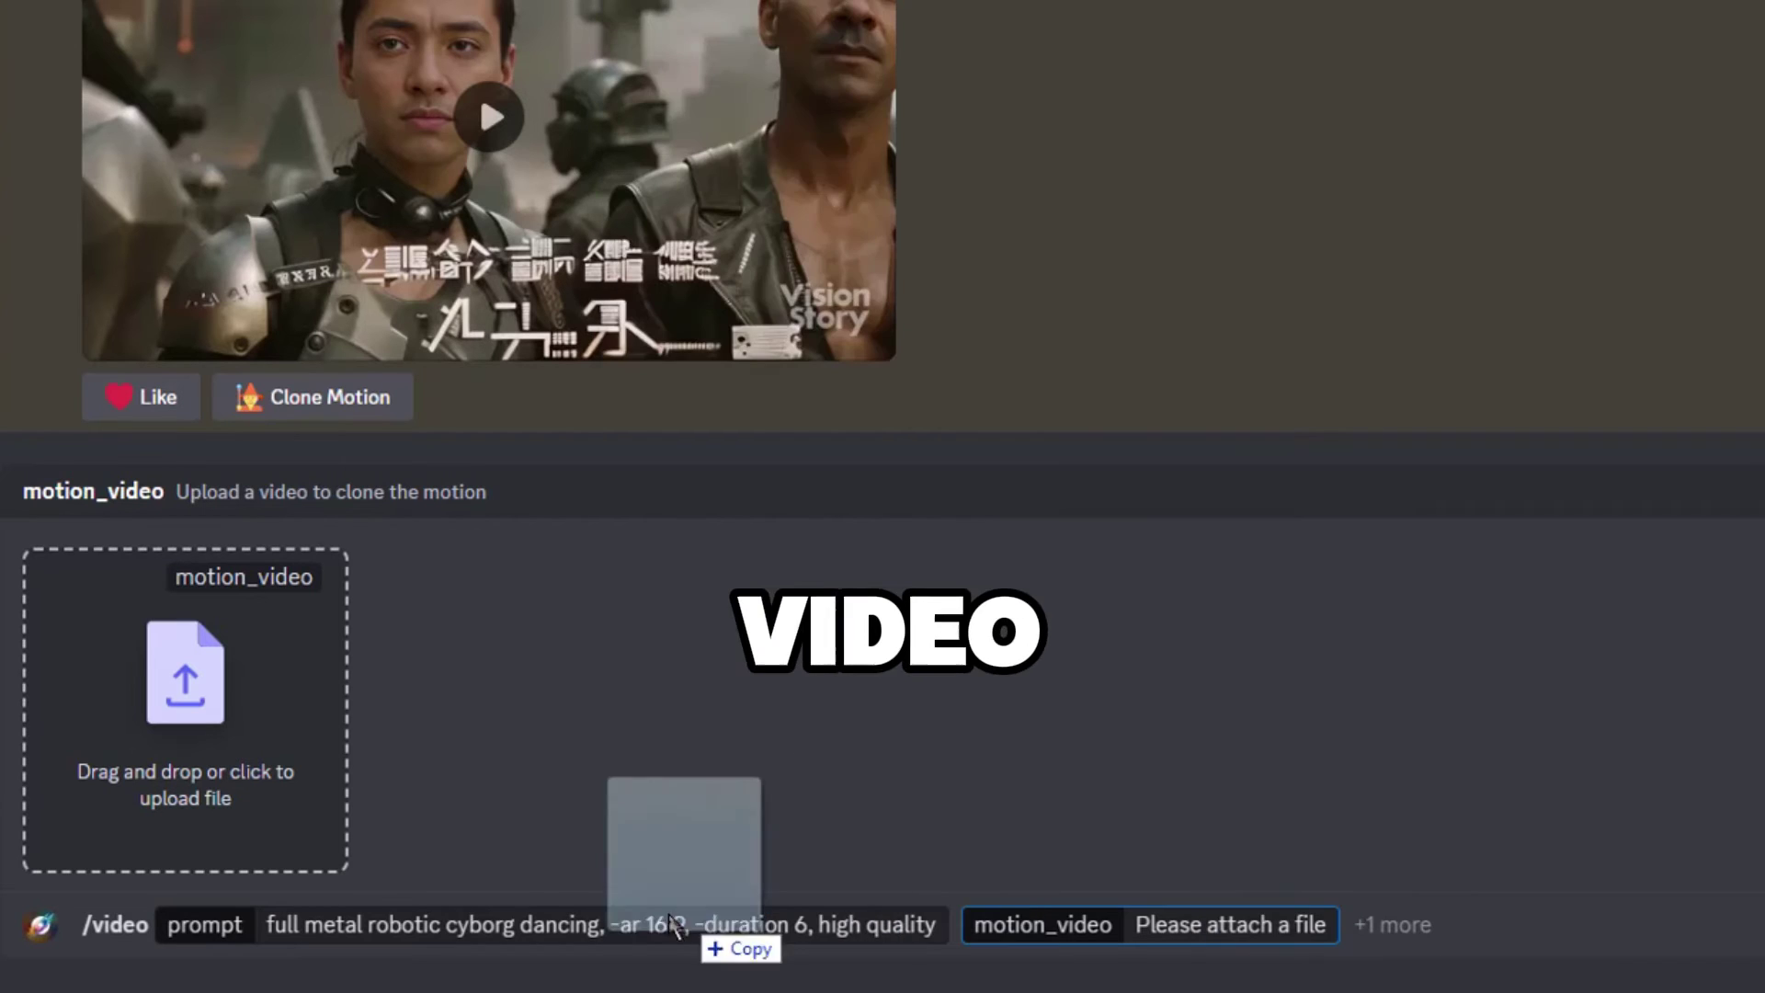
left_click_drag(694, 929, 156, 727)
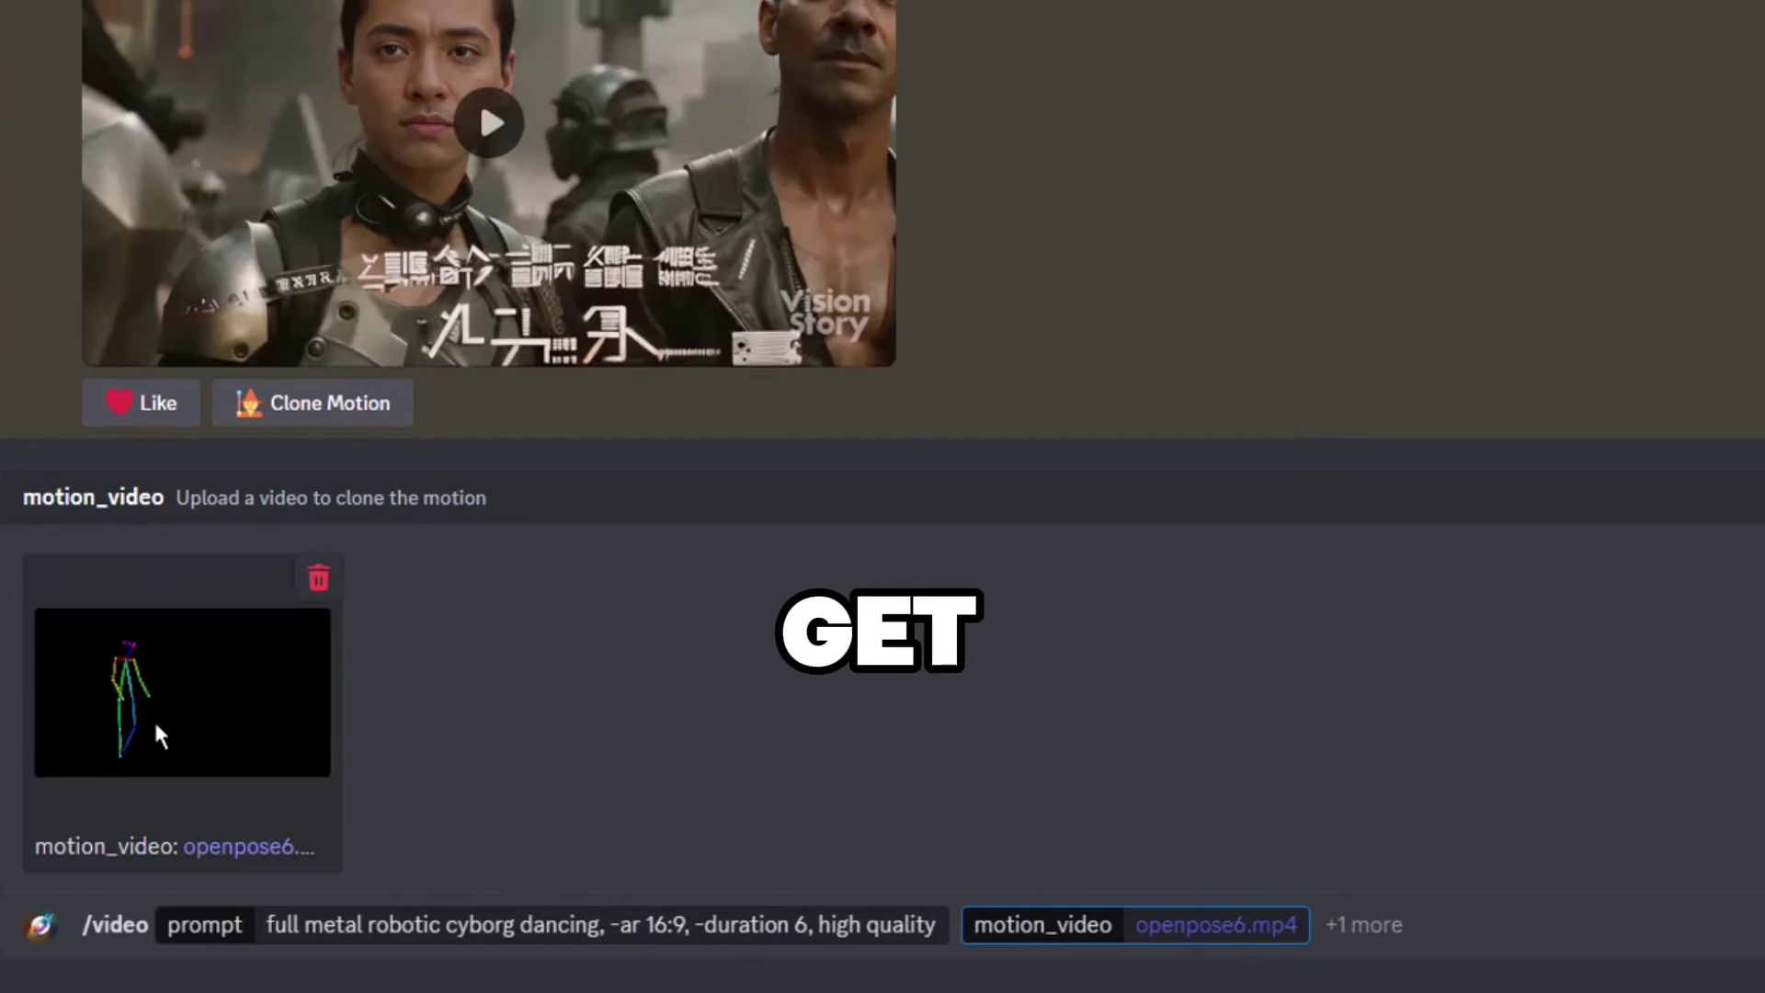
key("Return")
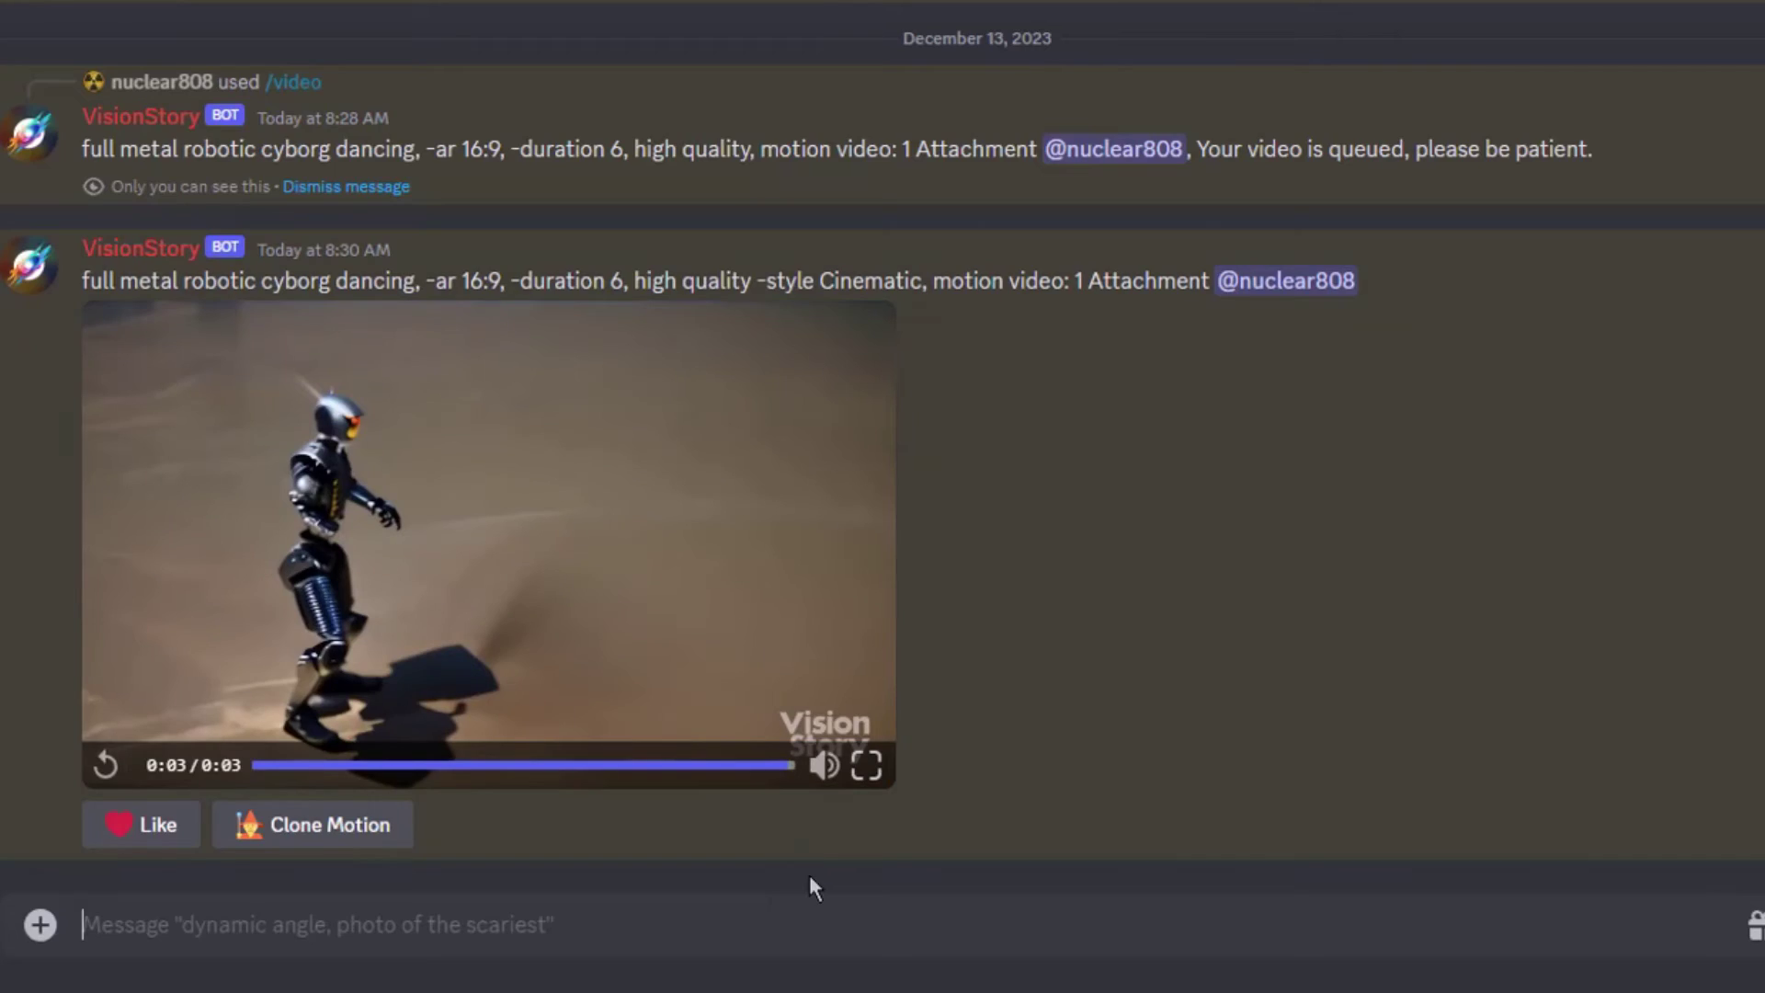
Step: Submit the same "full metal robotic cyborg dancing" /video prompt again with the clip of a real person outdoors as motion_video
type("/video")
key("Tab")
type("full metal robotic cyborg dancing, -ar 16:9, -duration 6, high quality")
left_click(1011, 925)
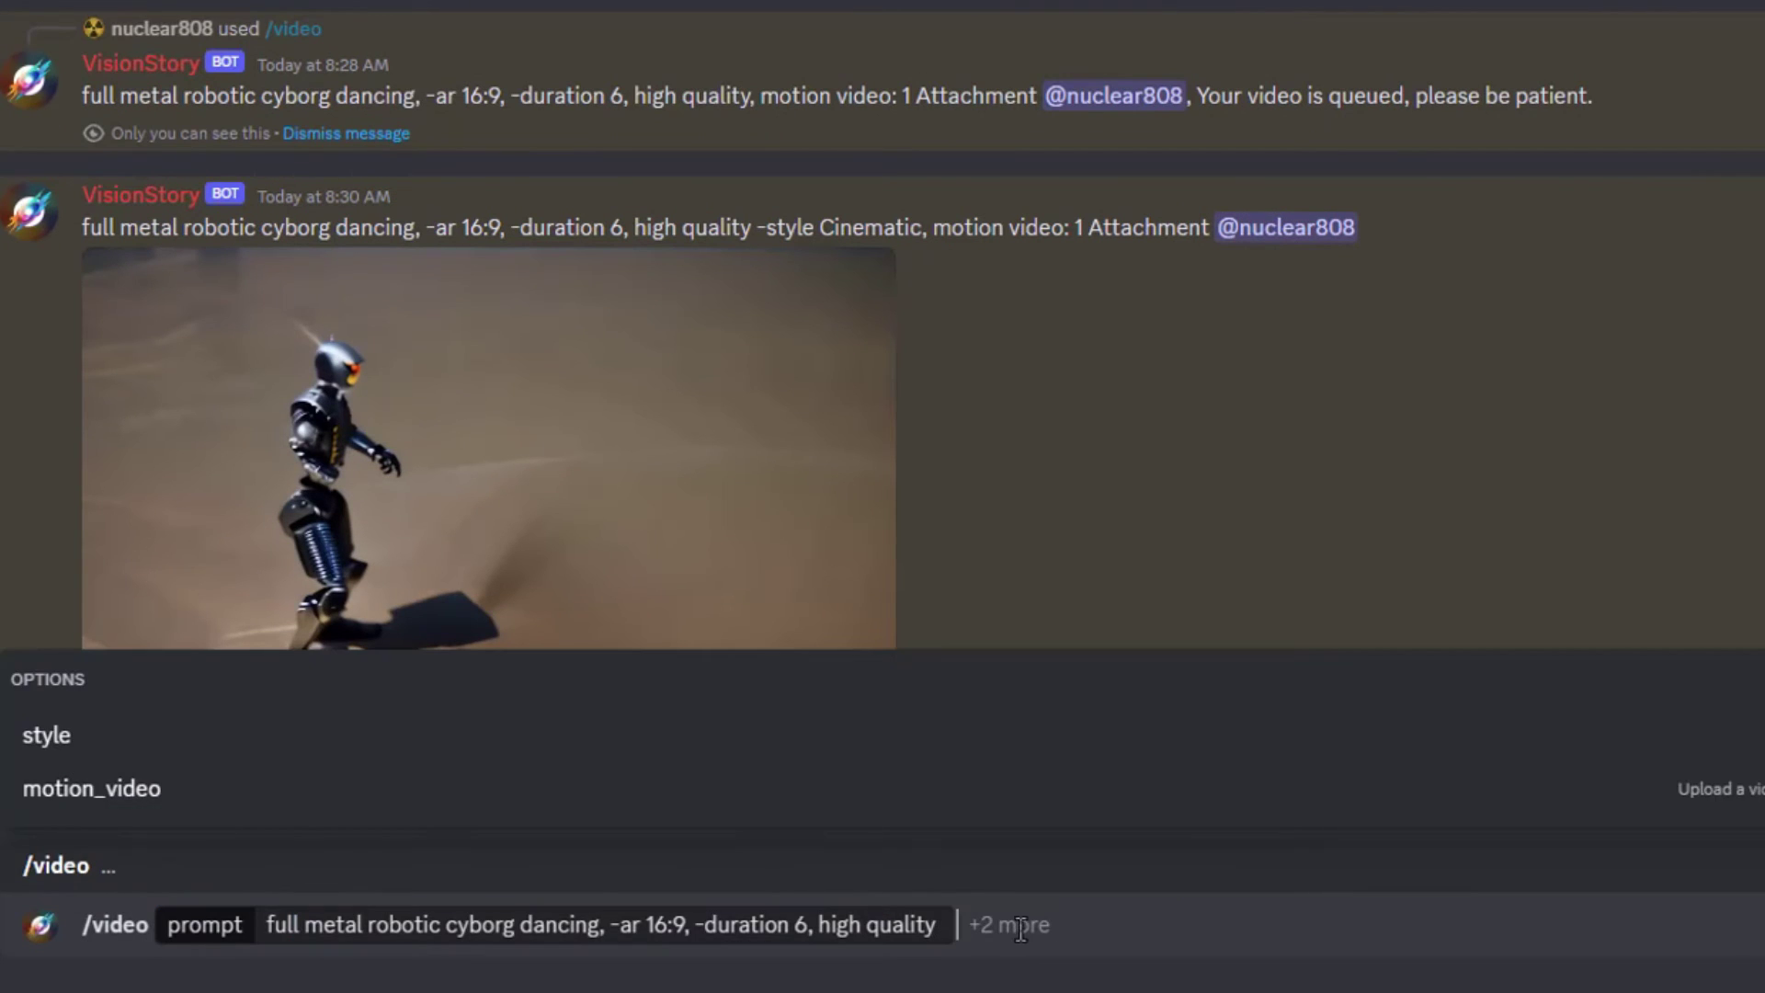
left_click(123, 783)
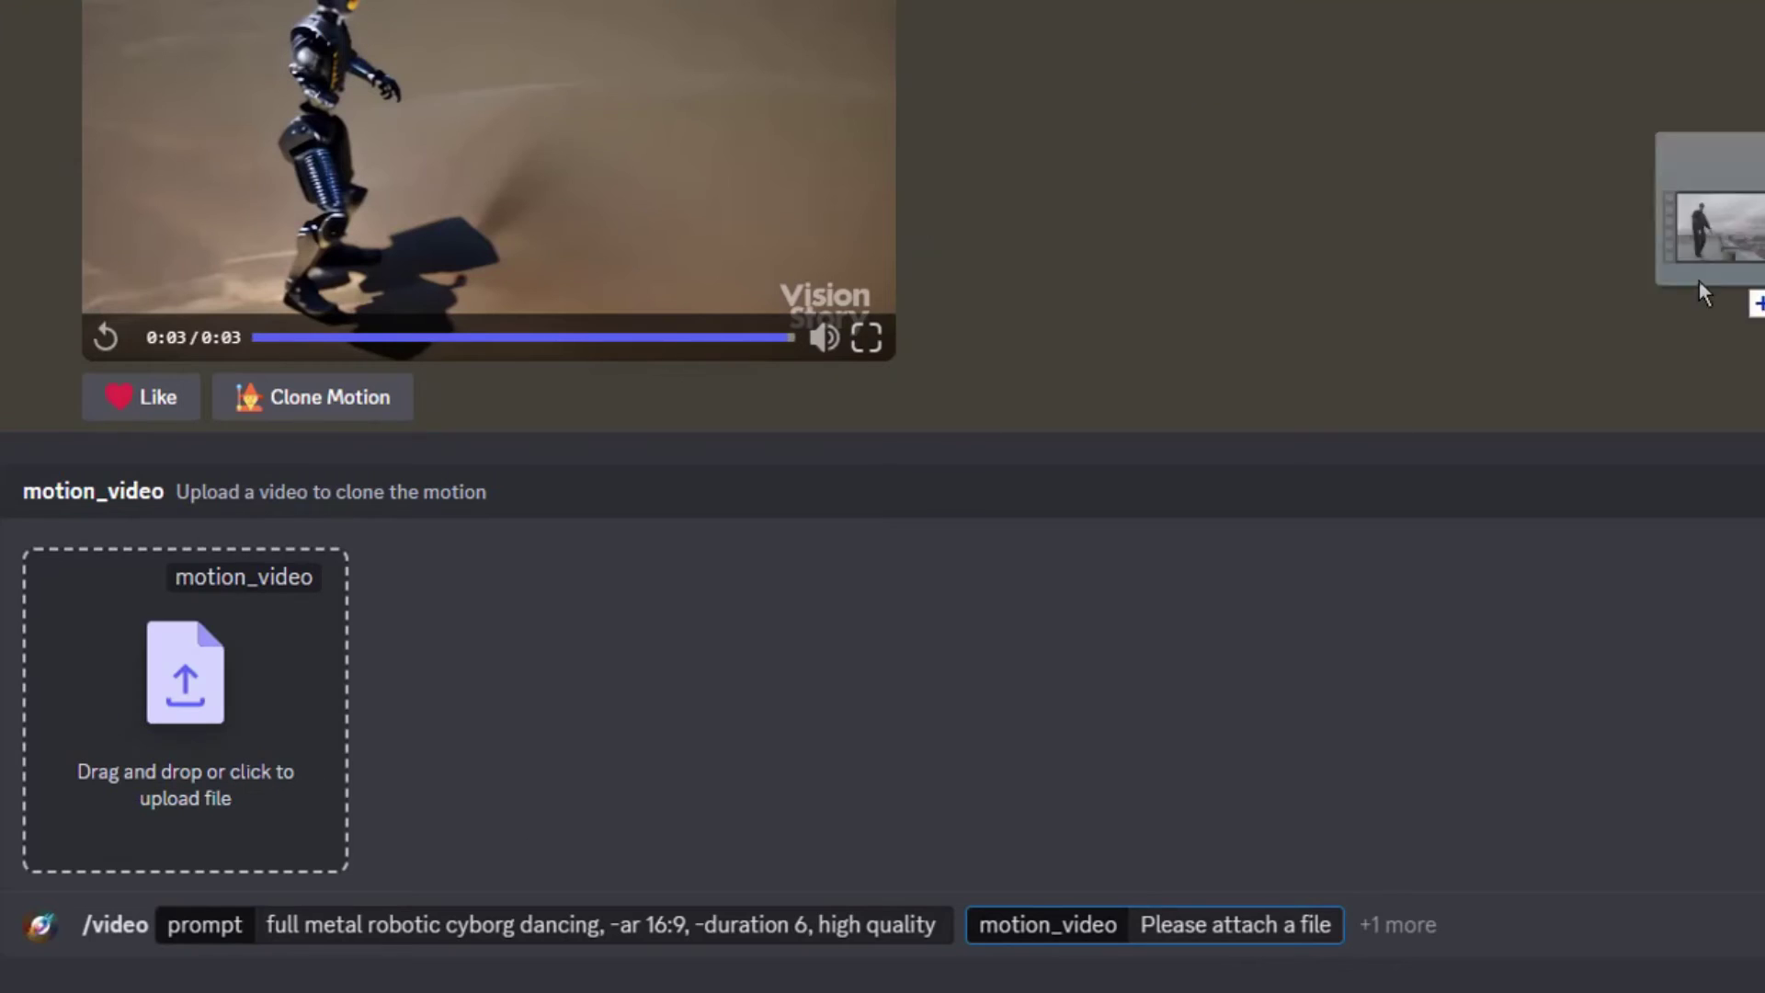
left_click_drag(1273, 410, 183, 698)
key("Return")
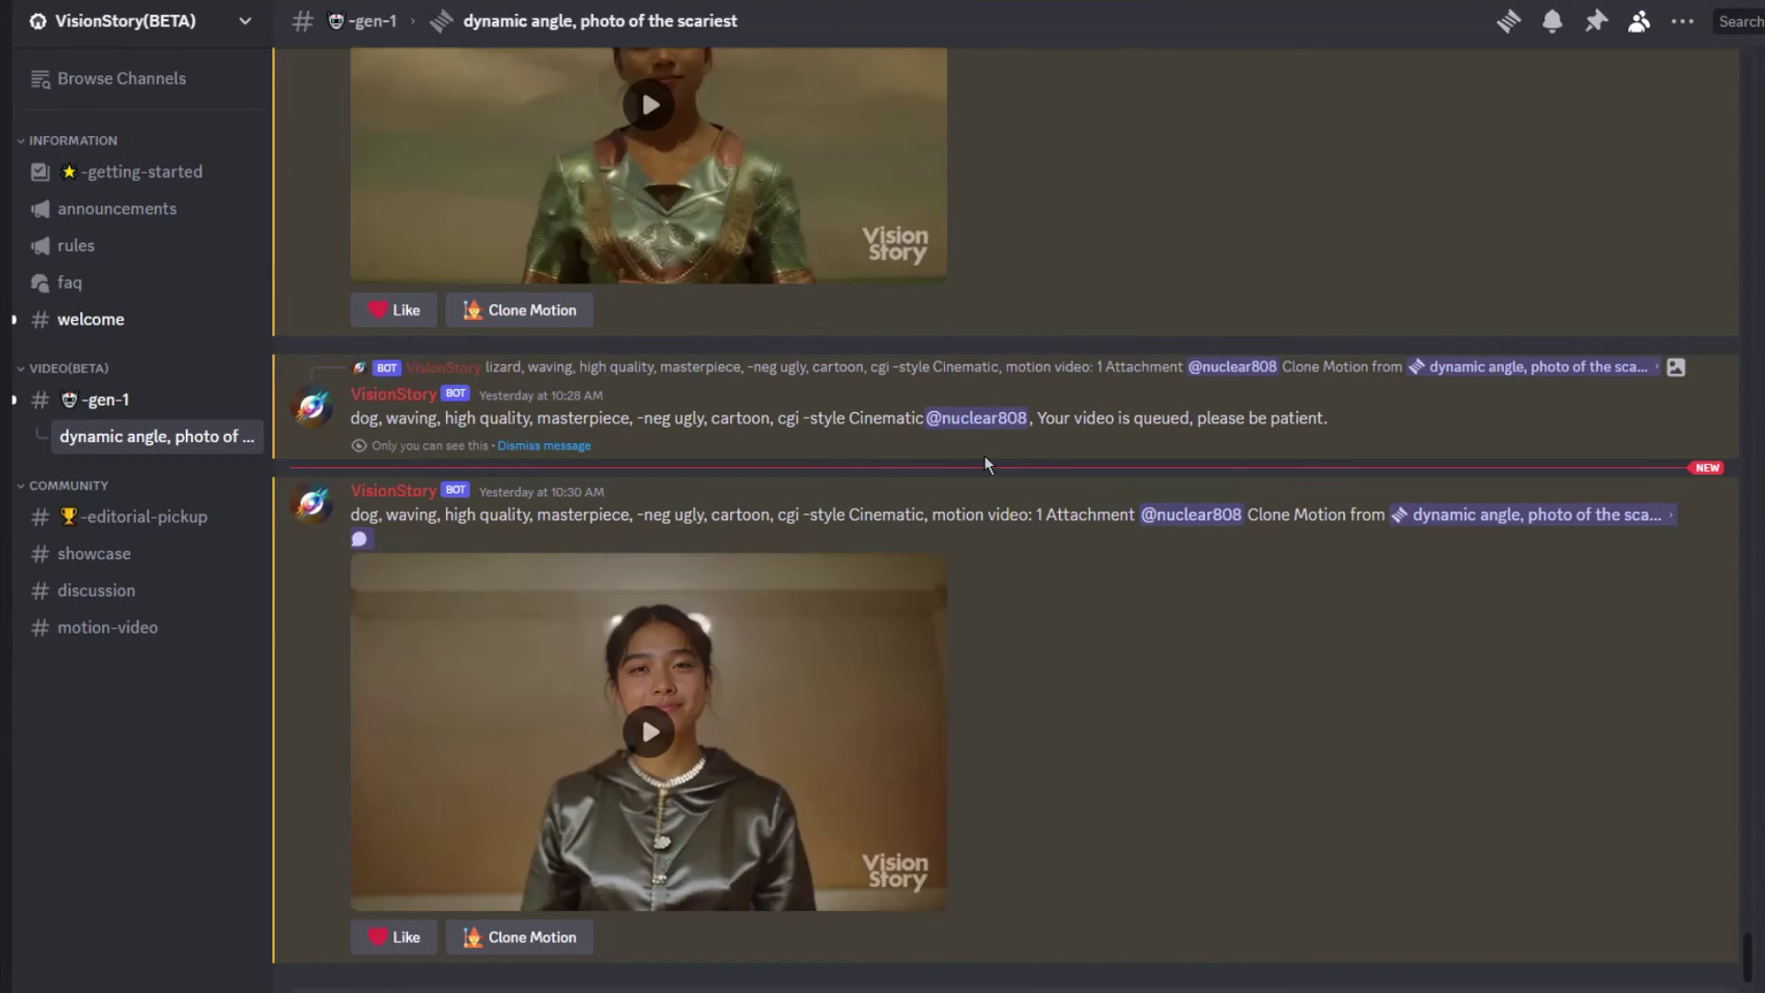
Step: Close the "dynamic angle, photo of the scariest" thread and leave it
right_click(144, 447)
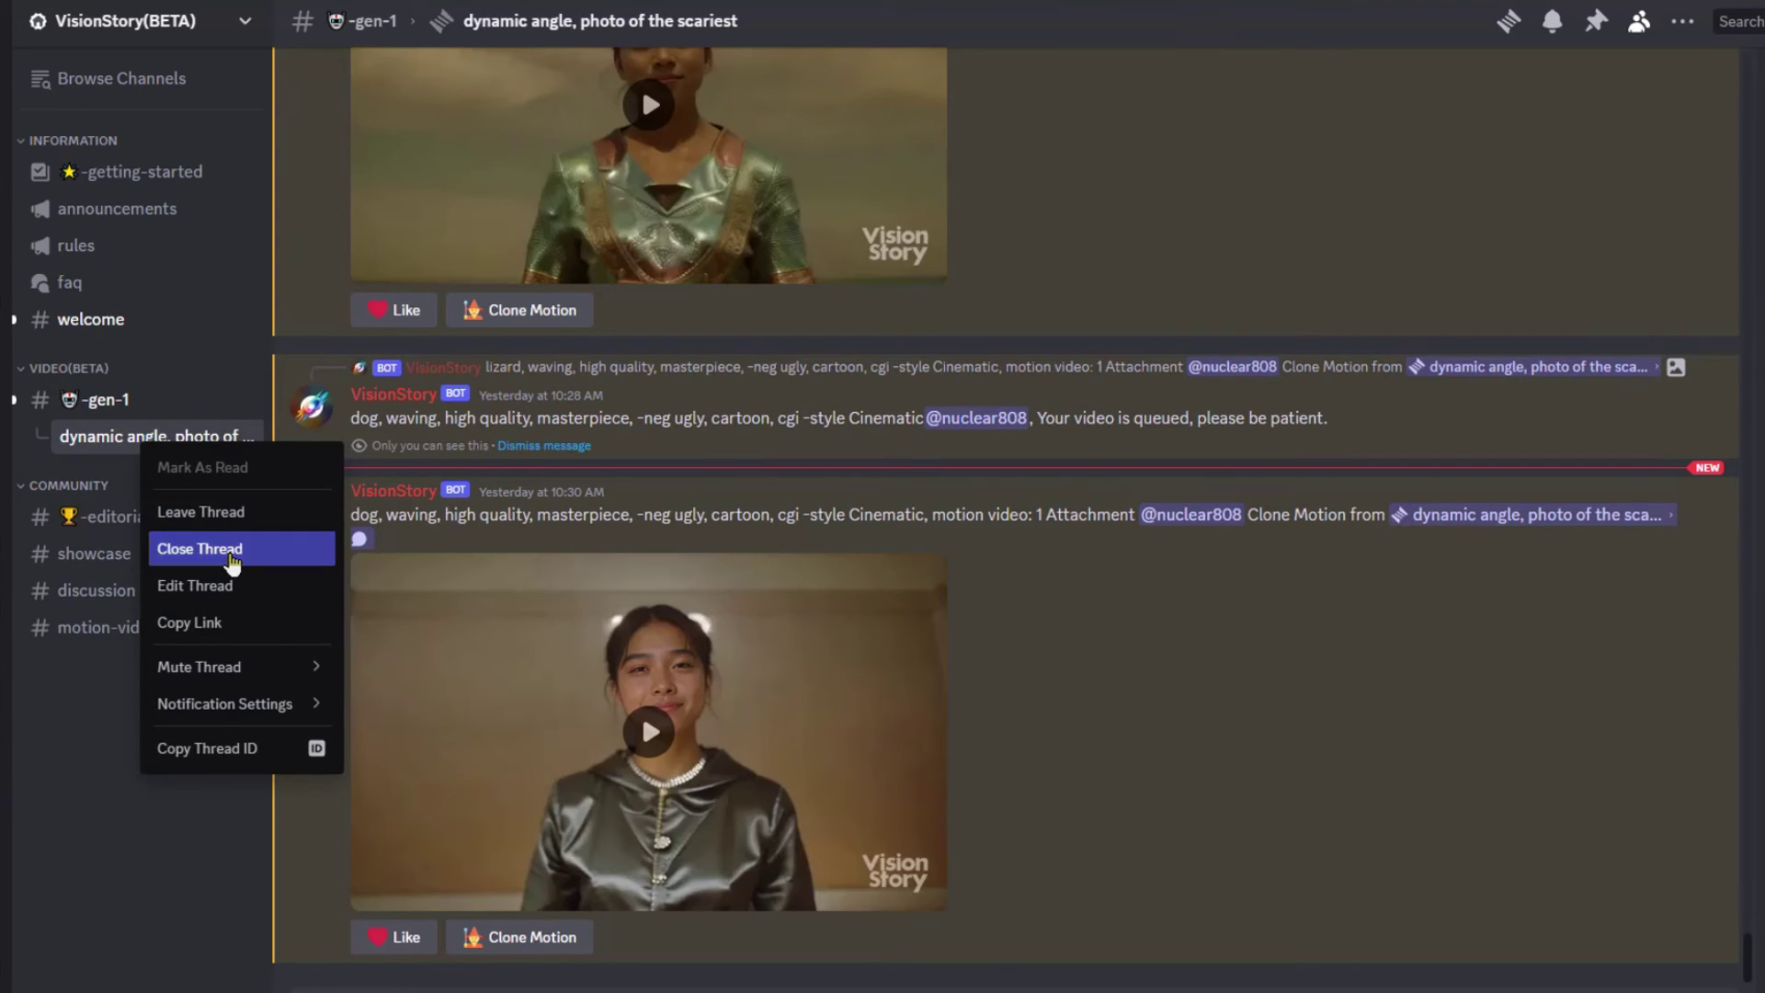
left_click(212, 549)
right_click(155, 442)
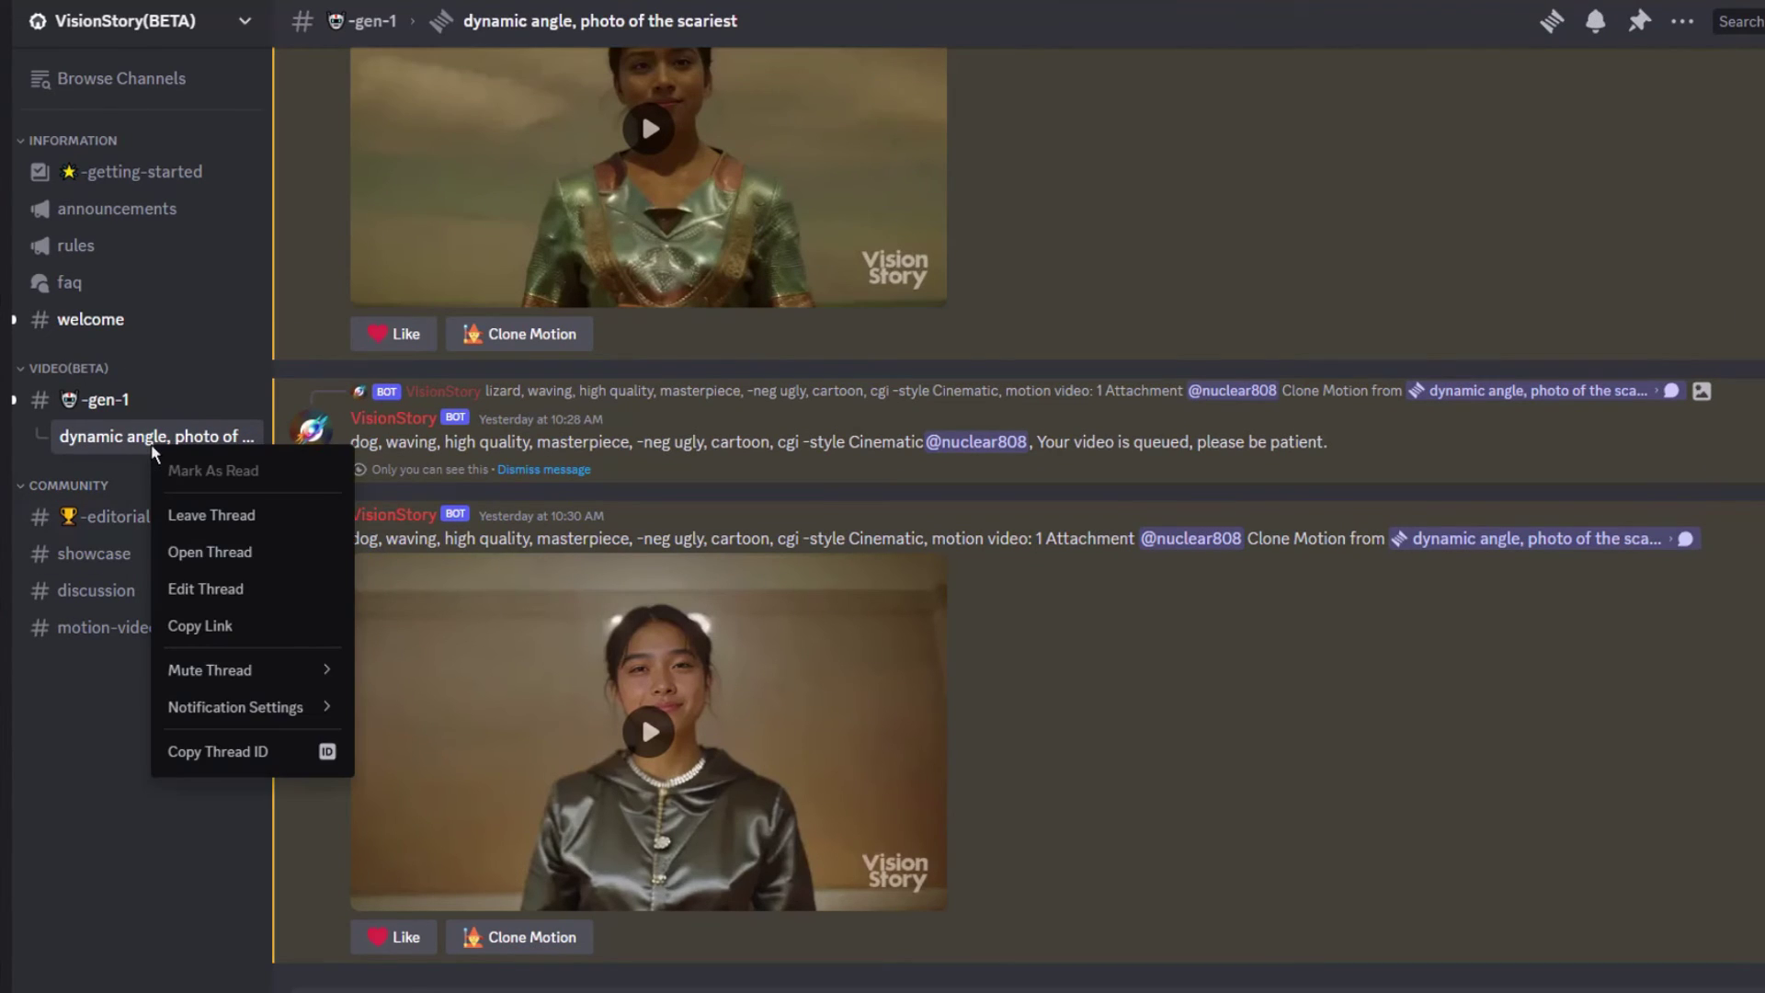
left_click(195, 516)
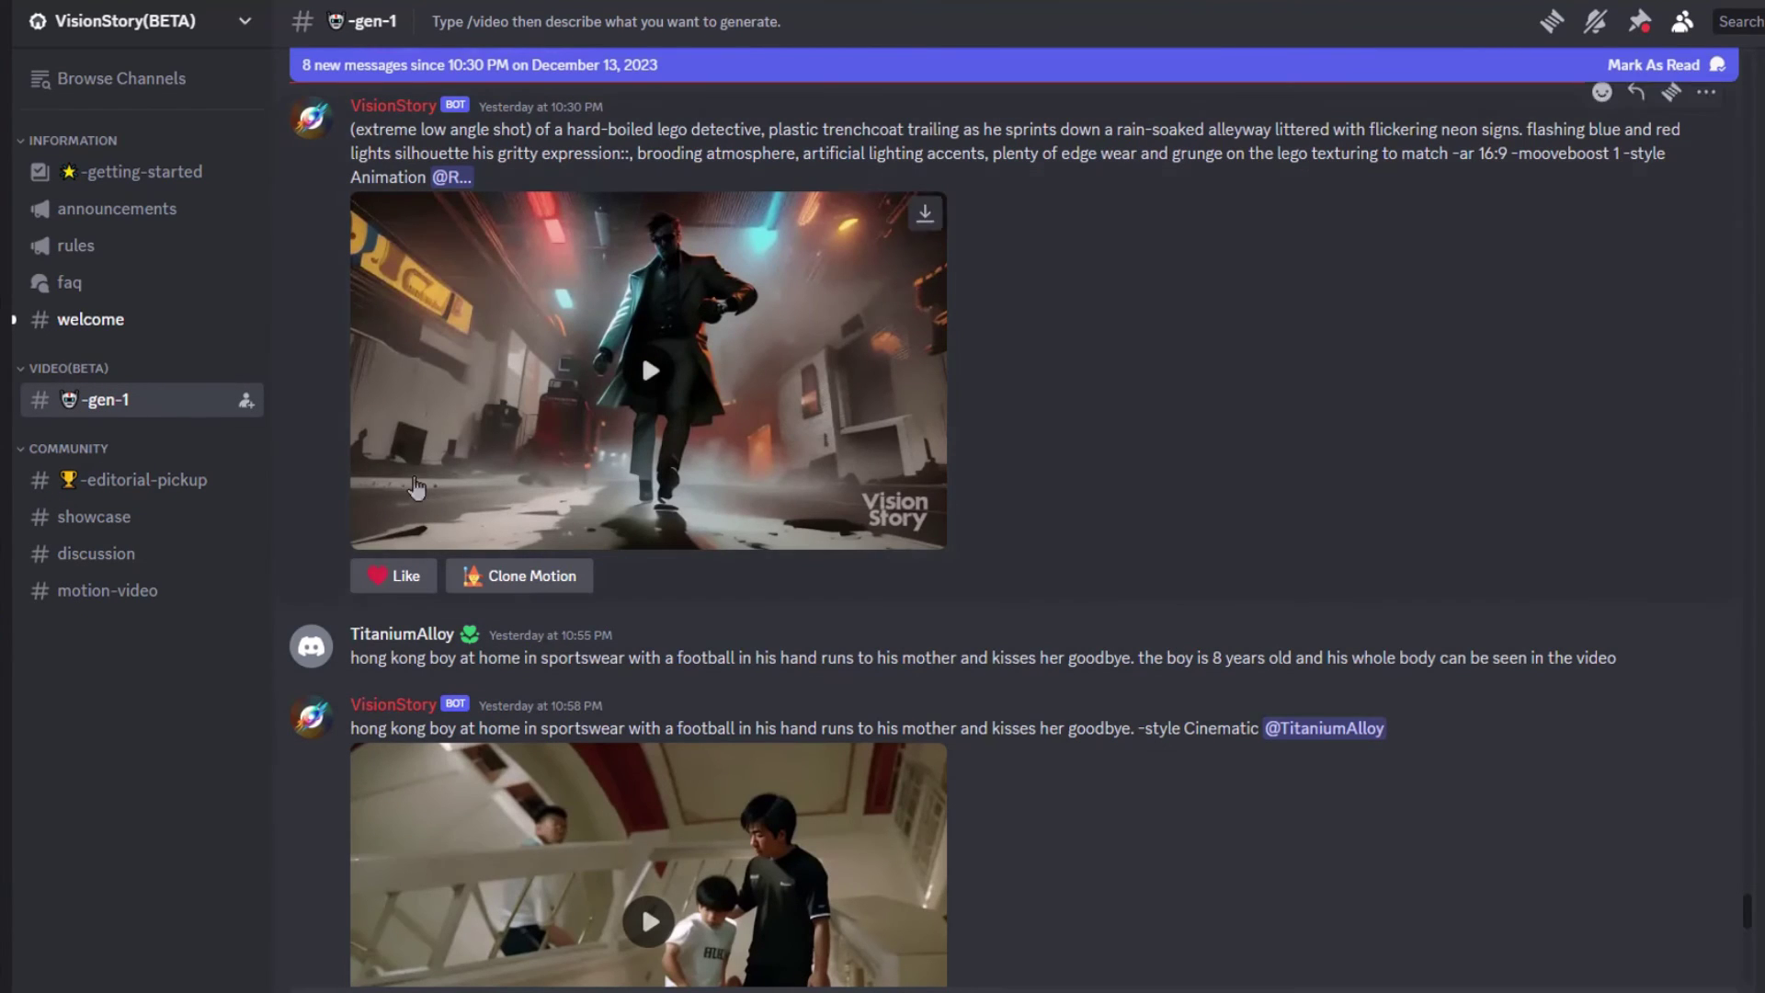
Step: Find the spider video in the gen-1 channel, view its attached thread, close that view and browse the channel's following videos
left_click_drag(1747, 921, 1760, 627)
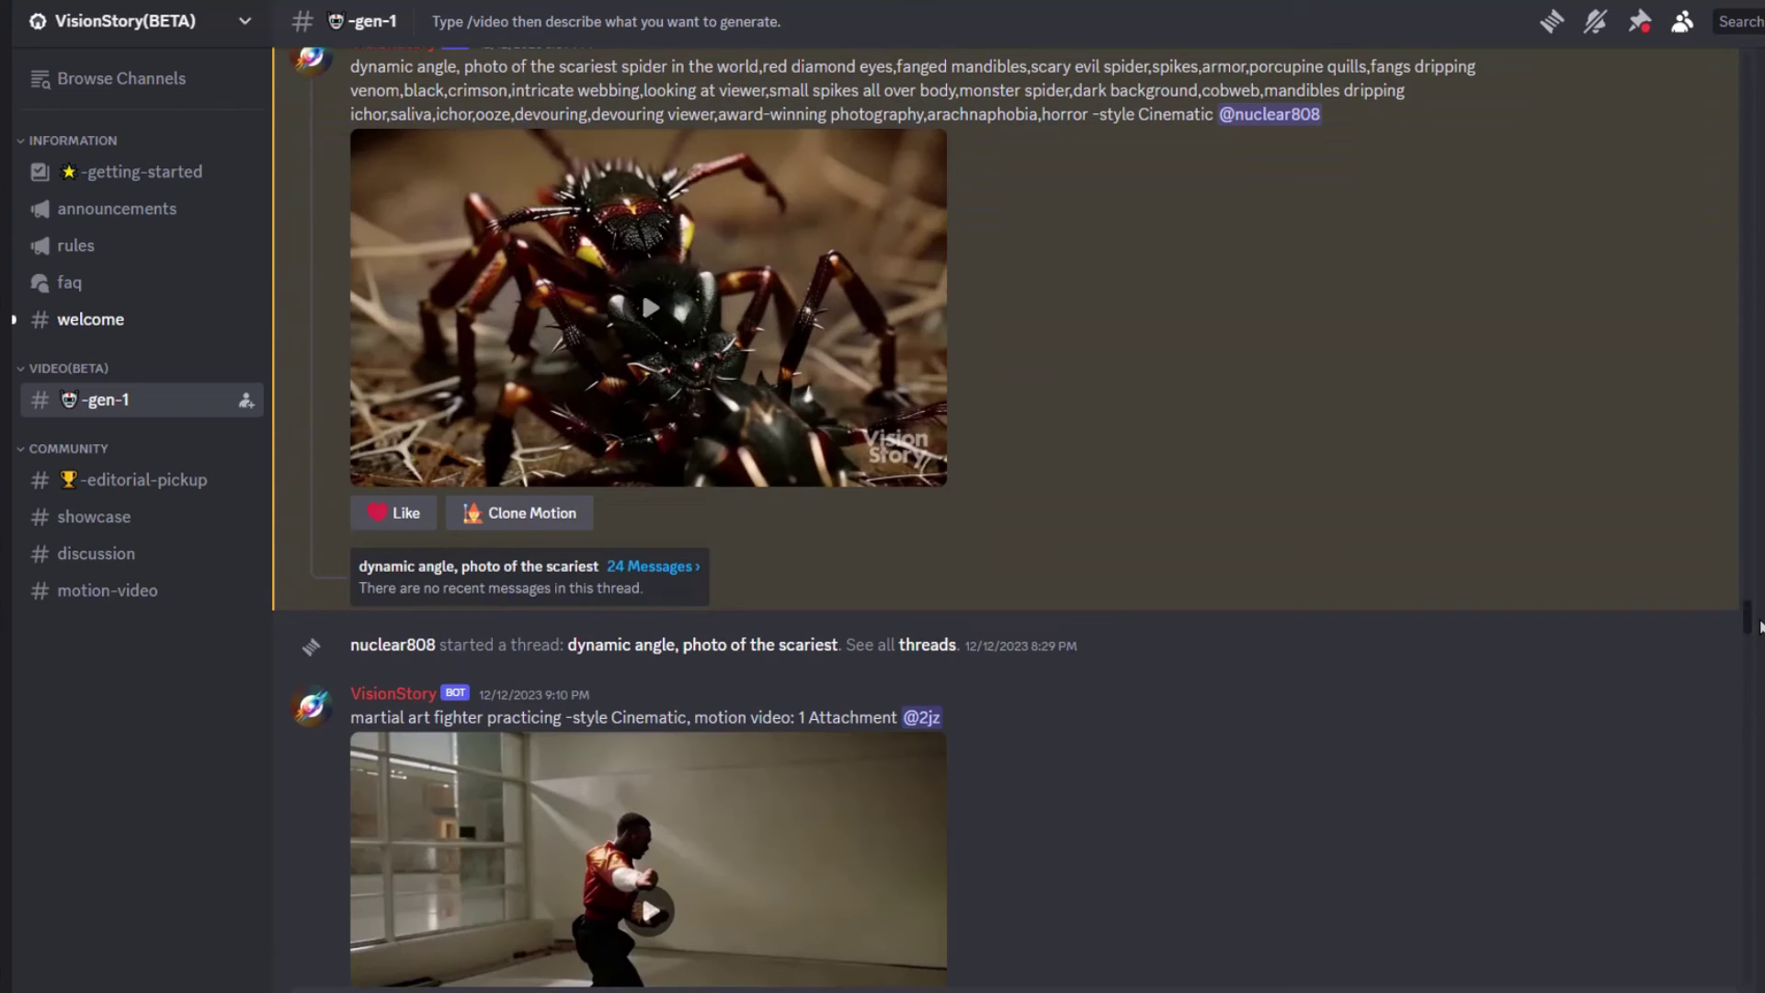
left_click(651, 567)
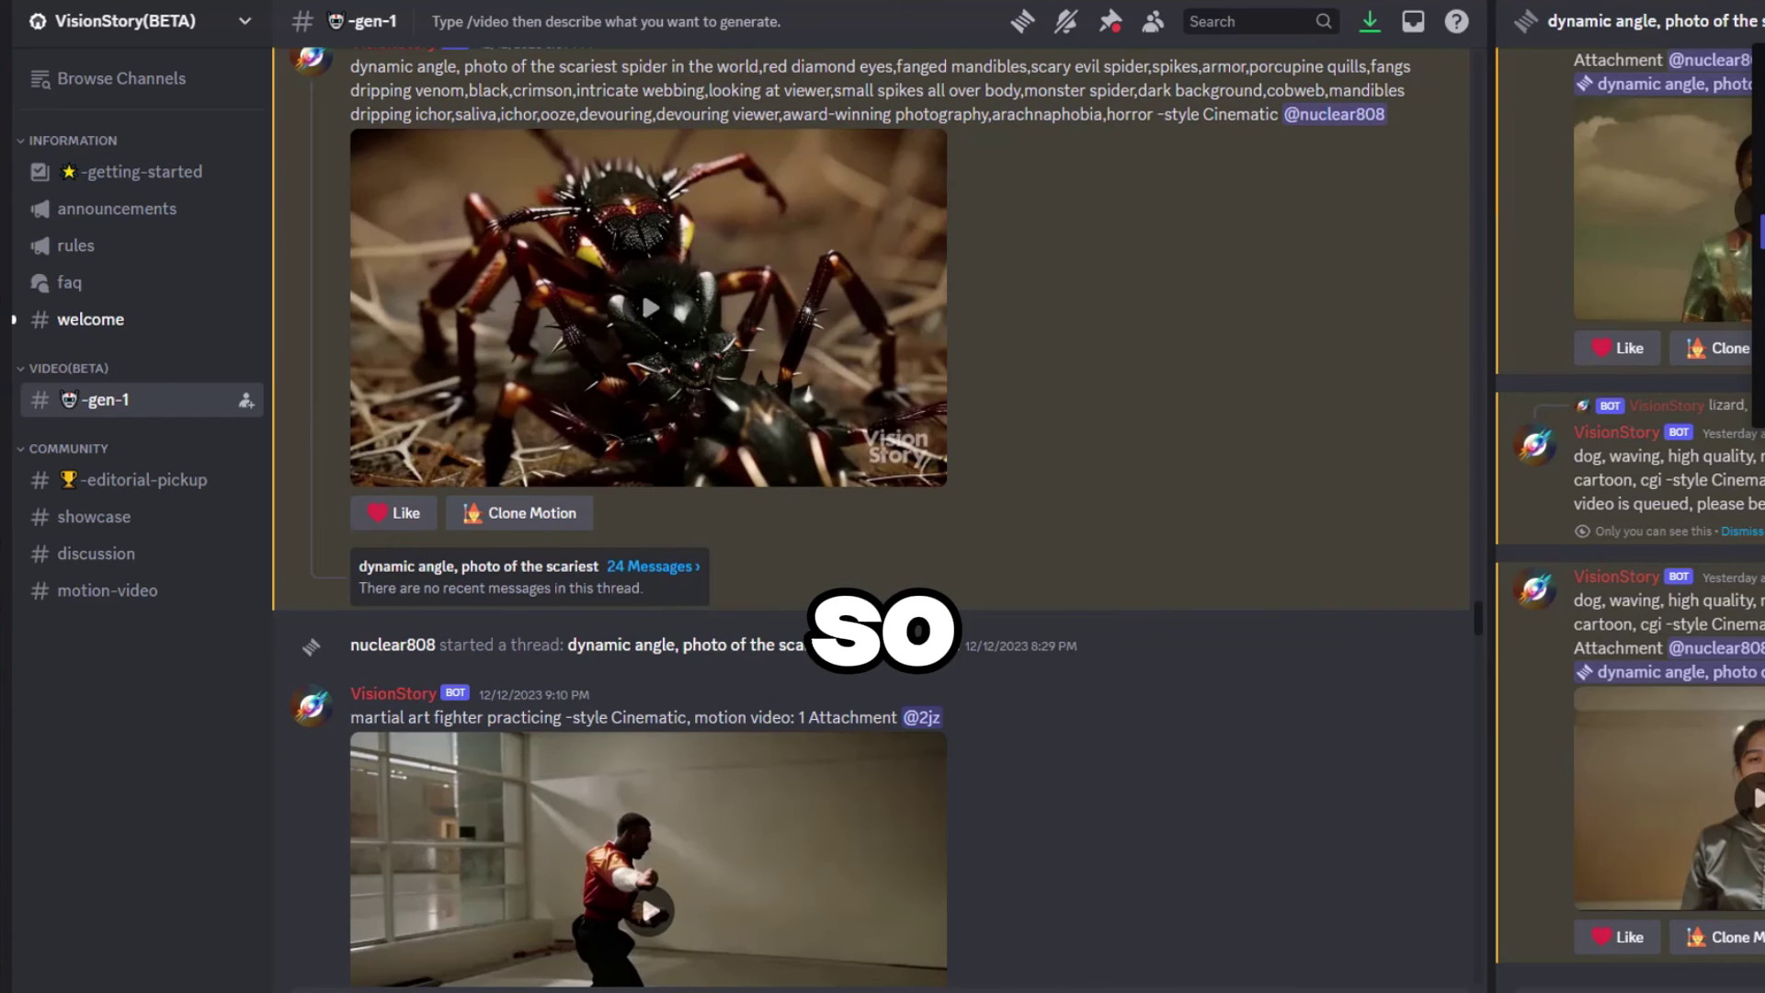
key("Escape")
scroll(1323, 648, "down", 20)
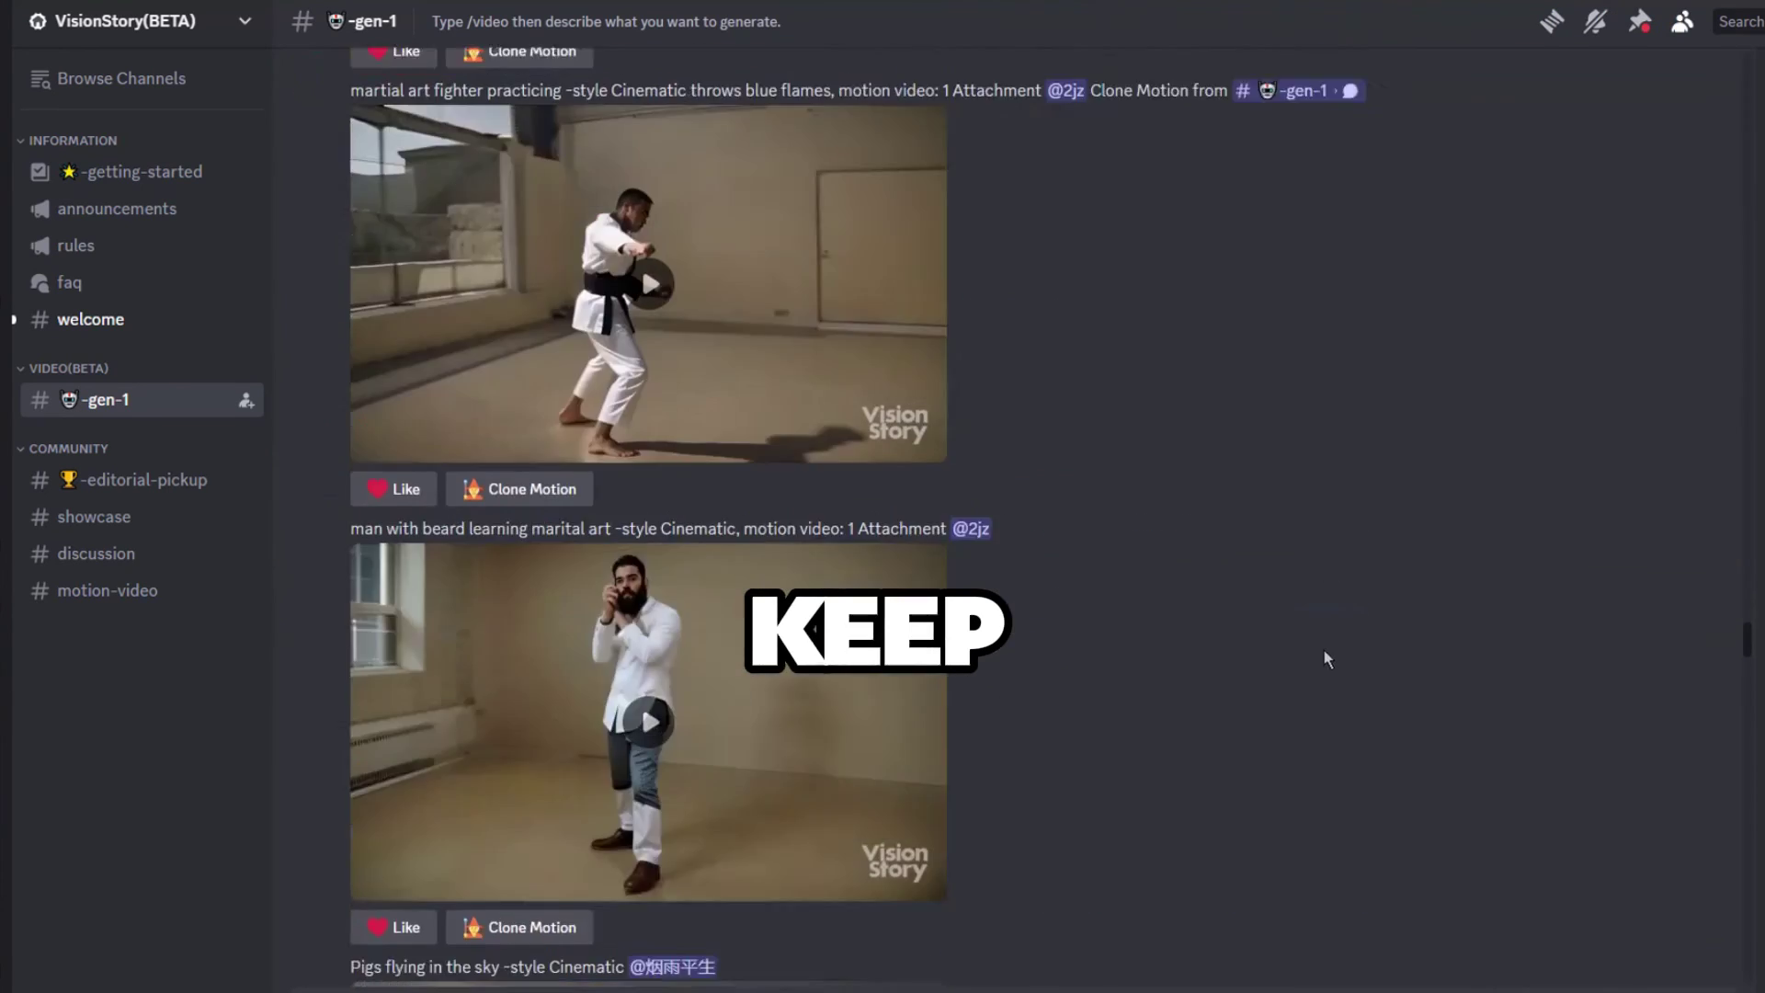
scroll(1322, 644, "down", 20)
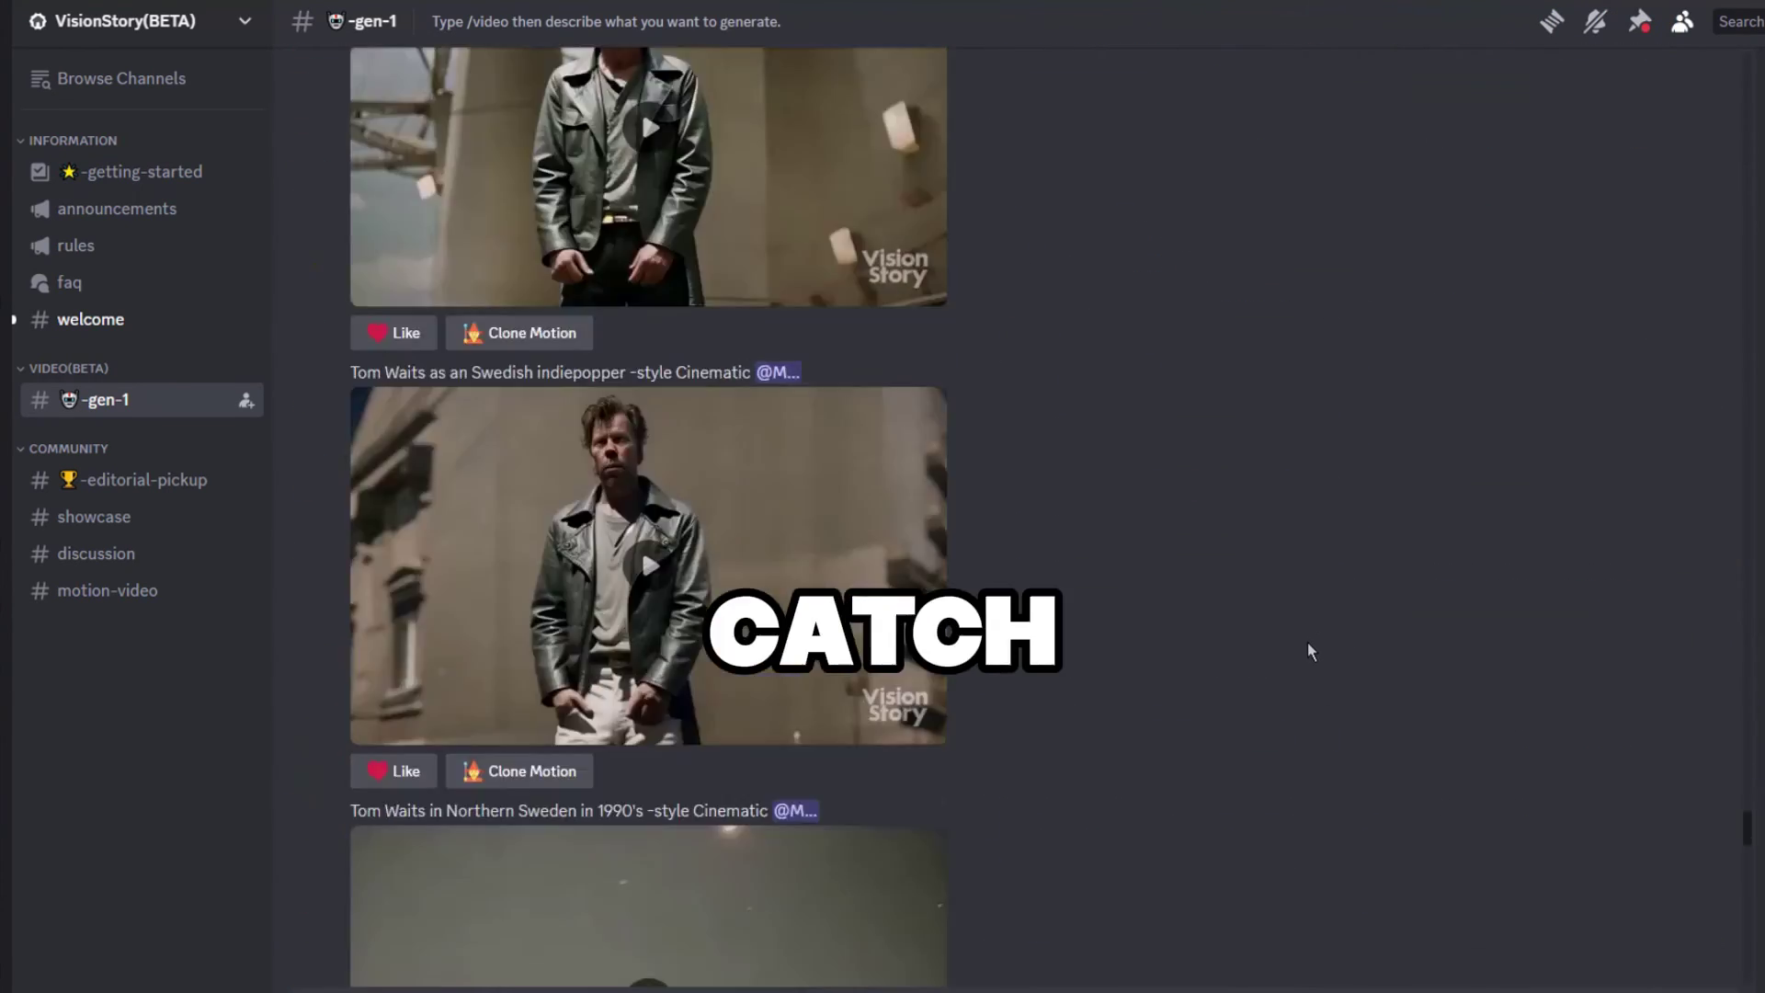